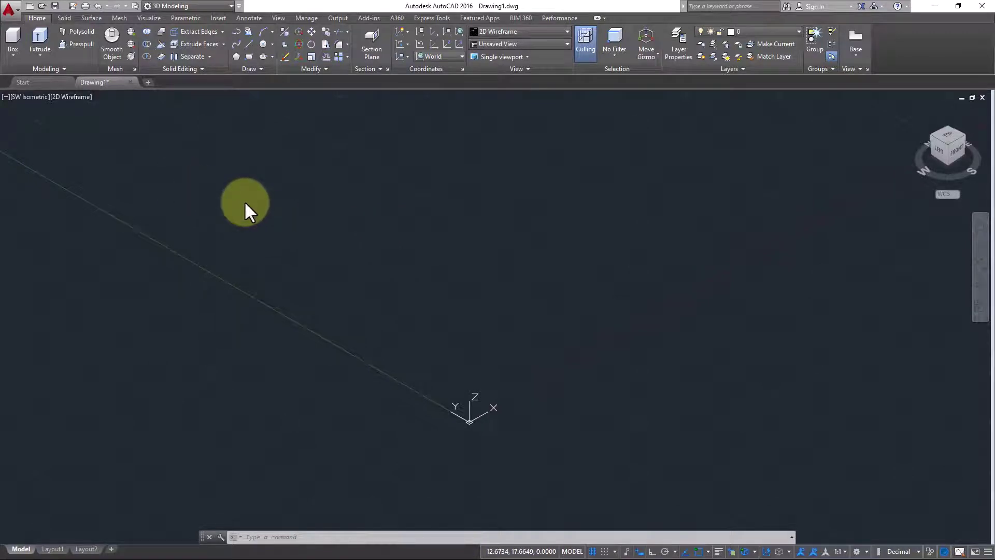
- Expand the Extrude split button in the Modeling panel to list Extrude, Loft, Revolve and Sweep
{"action": "left_click", "coordinate": [41, 55]}
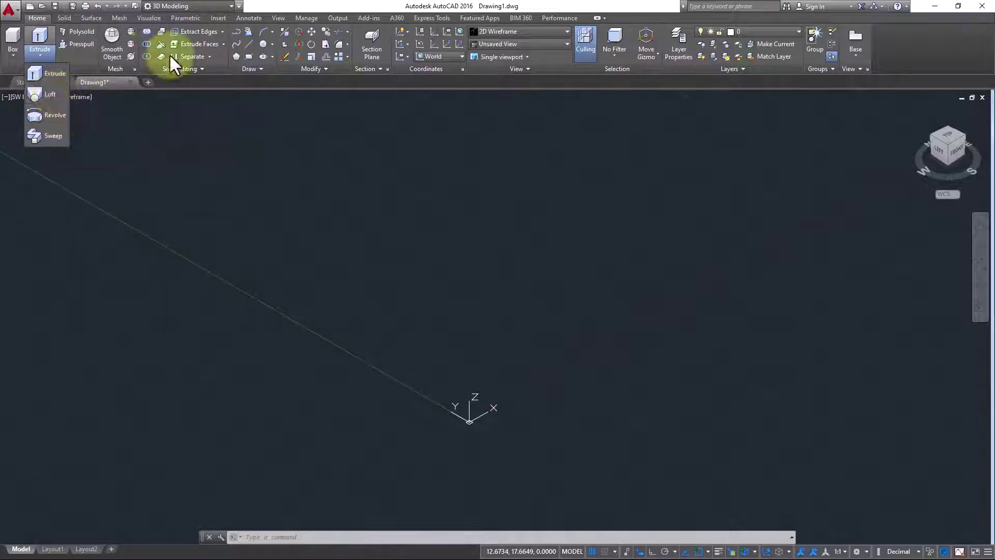
- Close the flyout and draw the large circle with the C command
{"action": "left_click", "coordinate": [765, 367]}
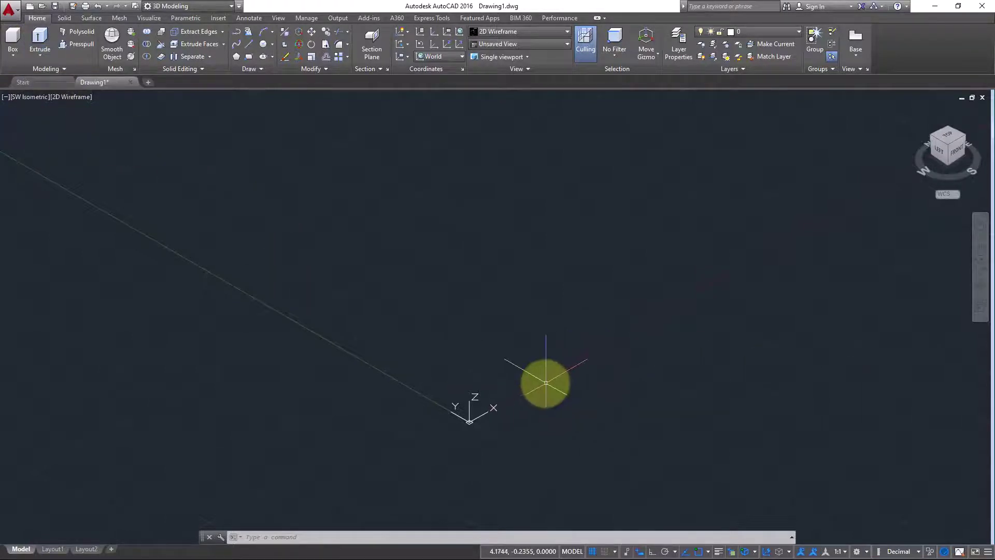
{"action": "type", "text": "c"}
{"action": "key", "text": "Return"}
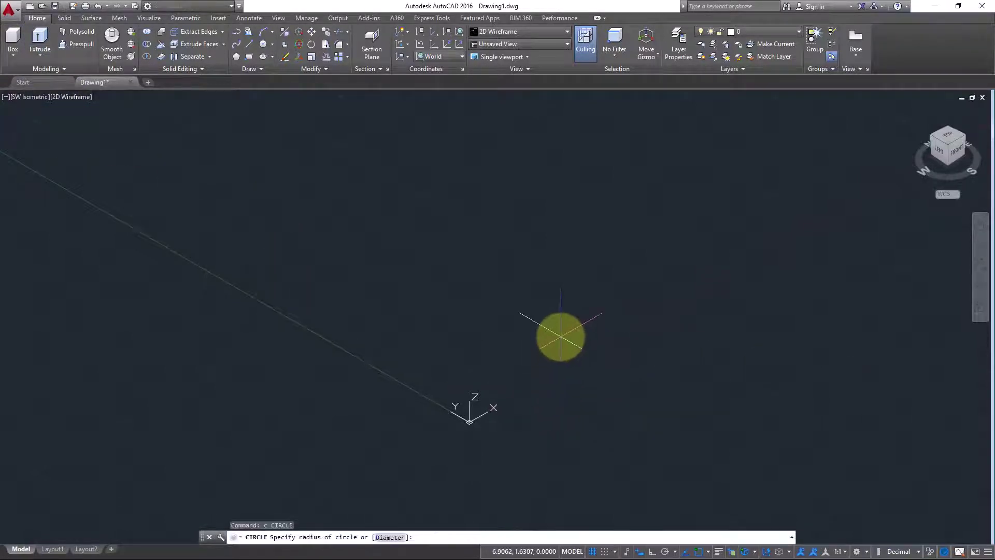
{"action": "left_click", "coordinate": [560, 336]}
{"action": "scroll", "coordinate": [565, 351], "scroll_direction": "up", "scroll_amount": 2}
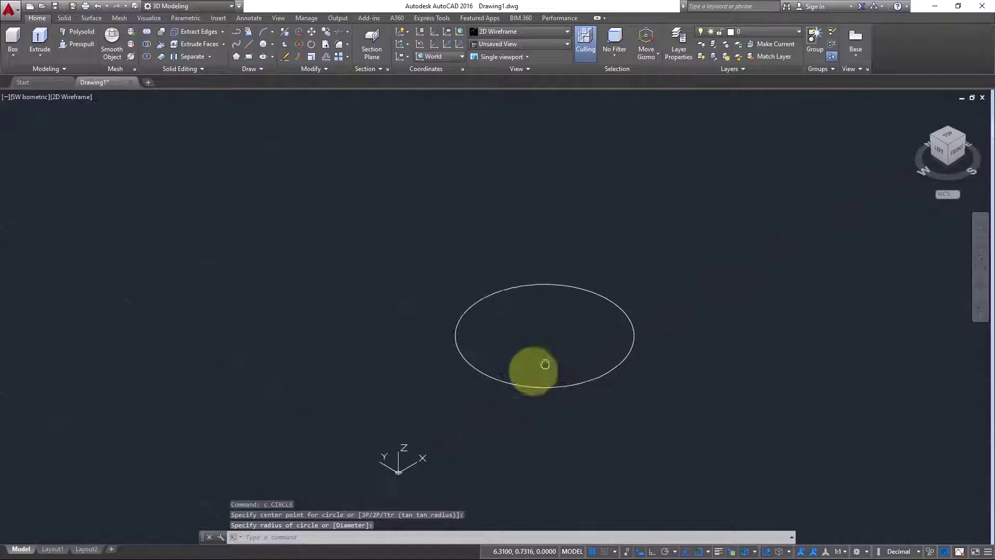
{"action": "scroll", "coordinate": [529, 372], "scroll_direction": "up", "scroll_amount": 2}
- Draw a smaller circle snapped to the large circle's centre
{"action": "type", "text": "c"}
{"action": "key", "text": "Return"}
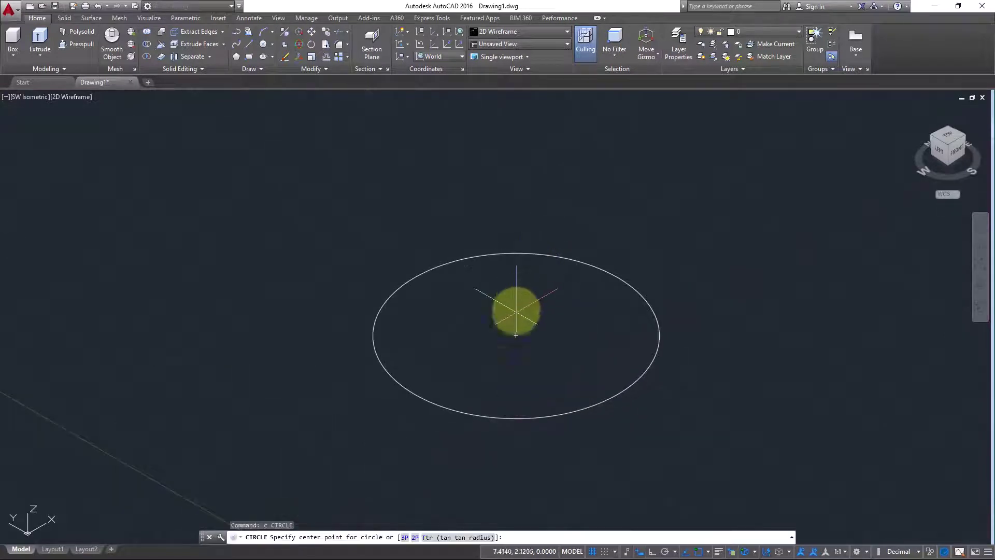
{"action": "left_click", "coordinate": [515, 335]}
{"action": "left_click", "coordinate": [533, 367]}
{"action": "middle_click_drag", "start_coordinate": [533, 367], "coordinate": [500, 411]}
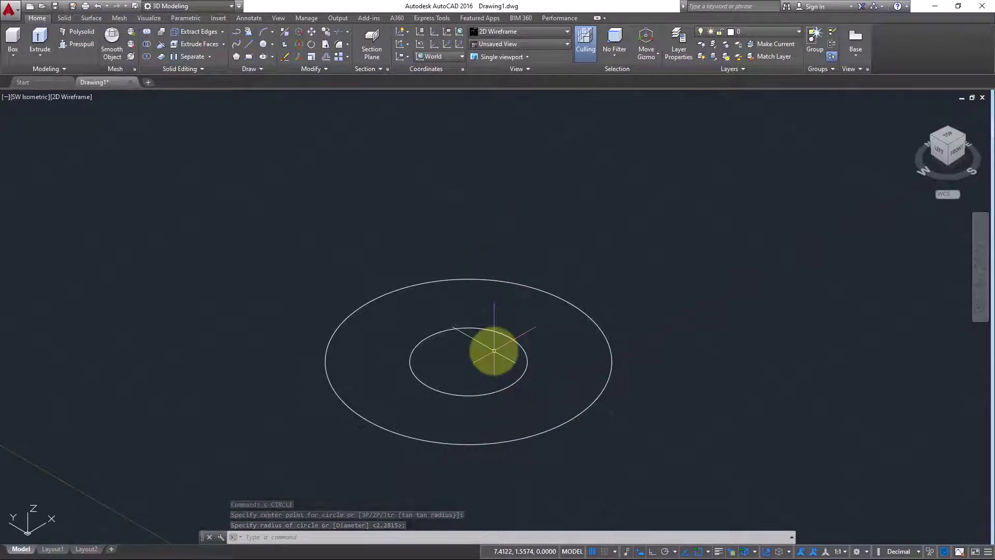
- Start a Move and select the small circle
{"action": "type", "text": "m"}
{"action": "key", "text": "Return"}
{"action": "left_click", "coordinate": [542, 394]}
{"action": "left_click", "coordinate": [503, 372]}
- Move the small circle upward, then undo the misplaced move and cancel leftovers
{"action": "key", "text": "Return"}
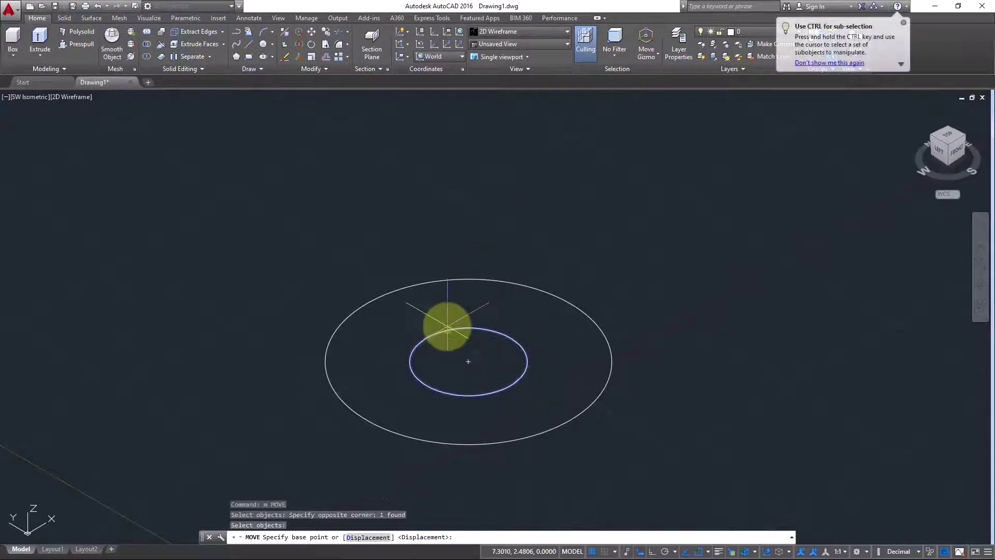
{"action": "left_click", "coordinate": [468, 360]}
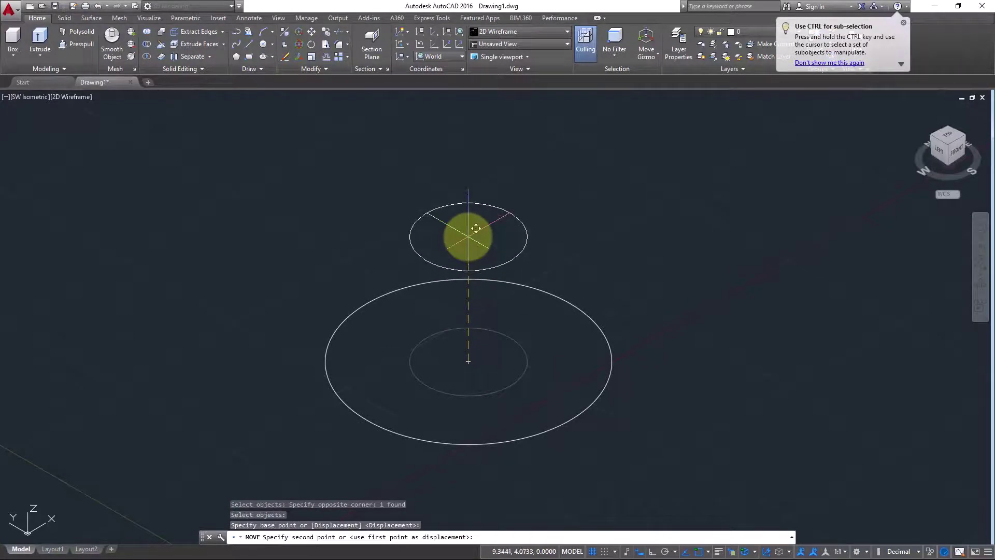
{"action": "left_click", "coordinate": [467, 237]}
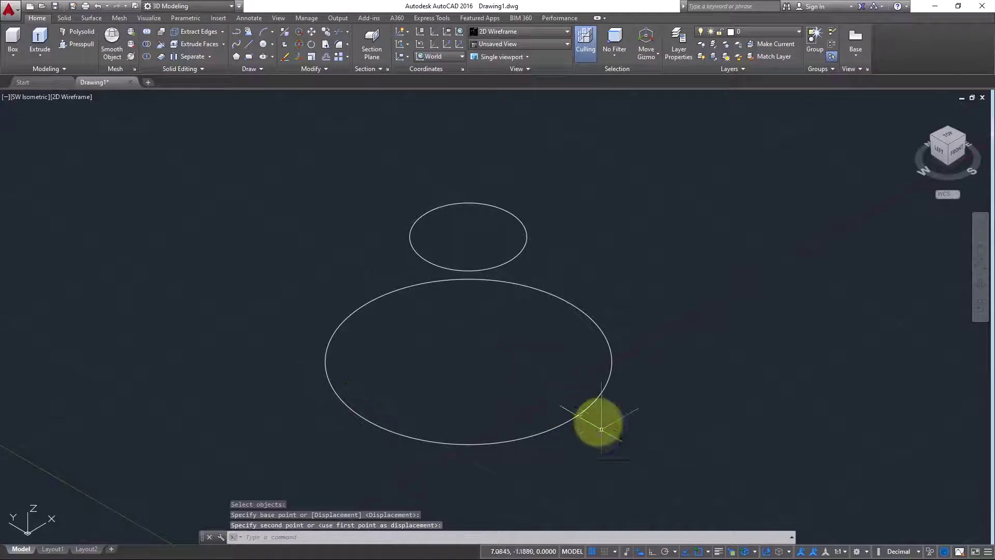
{"action": "middle_click_drag", "start_coordinate": [448, 371], "coordinate": [526, 326], "text": "shift"}
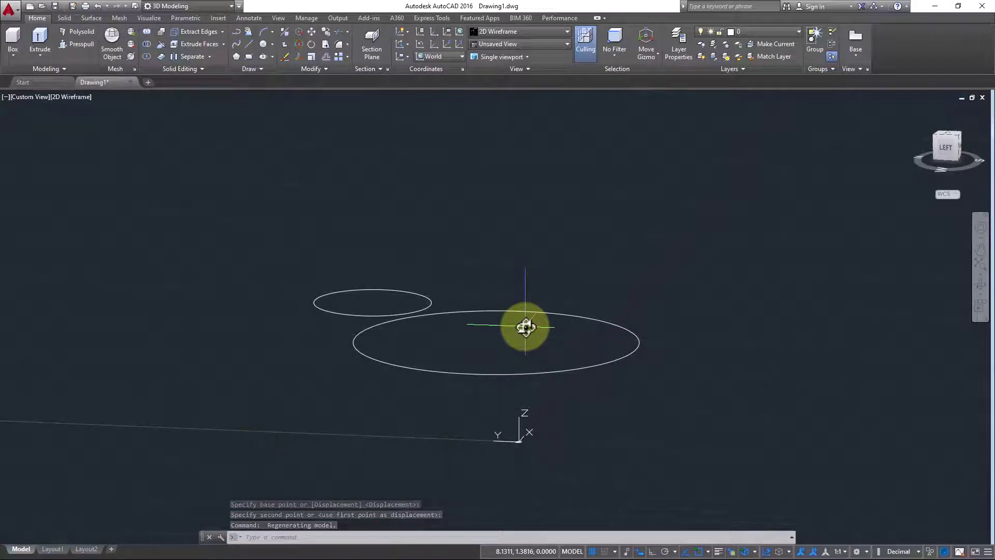
{"action": "key", "text": "ctrl+z"}
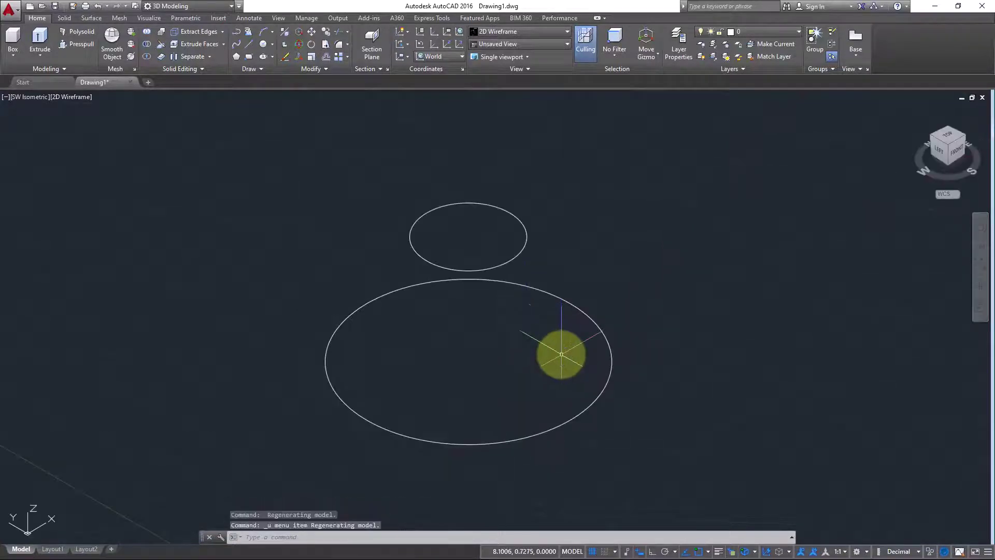
{"action": "left_click", "coordinate": [564, 253]}
{"action": "key", "text": "ctrl+z"}
{"action": "key", "text": "Escape"}
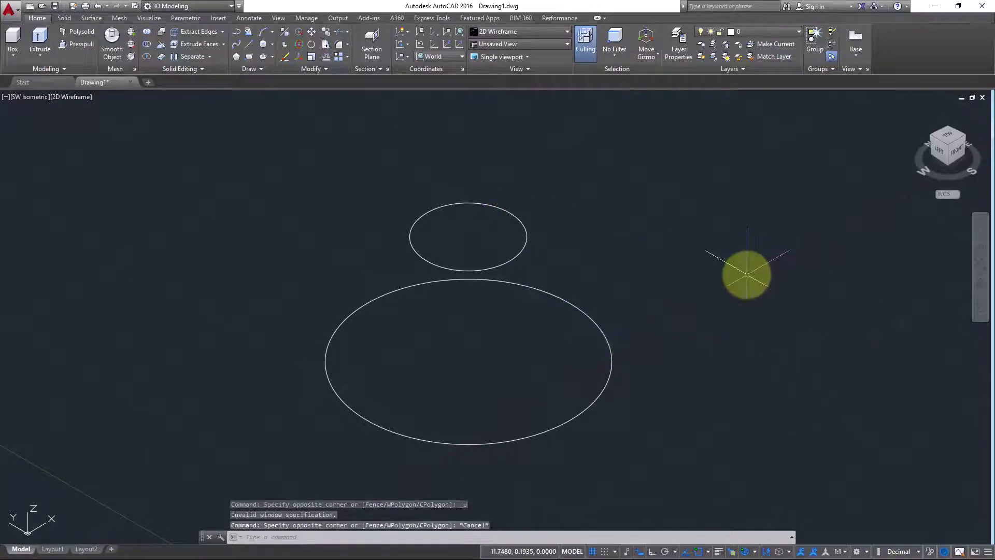
{"action": "key", "text": "ctrl+z"}
{"action": "key", "text": "ctrl+z"}
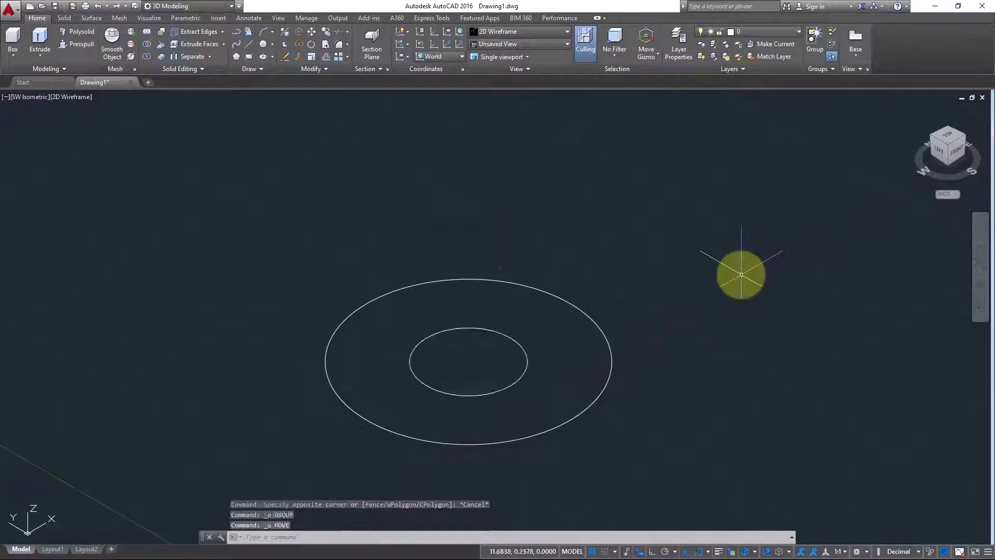
{"action": "key", "text": "Escape"}
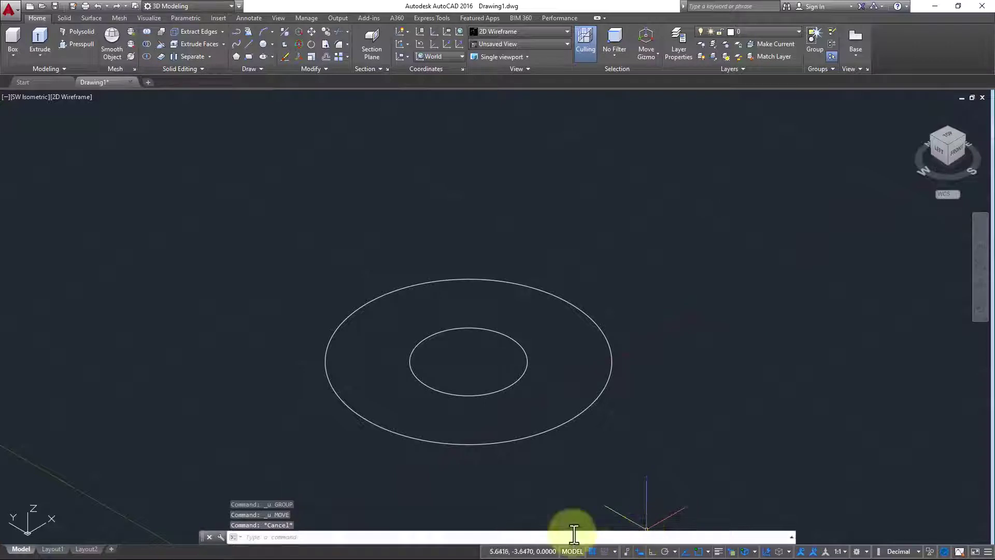
- Move the small circle from its centre about 1.9551 straight up along Z with Ortho on
{"action": "type", "text": "m"}
{"action": "key", "text": "Return"}
{"action": "left_click", "coordinate": [534, 396]}
{"action": "left_click", "coordinate": [482, 362]}
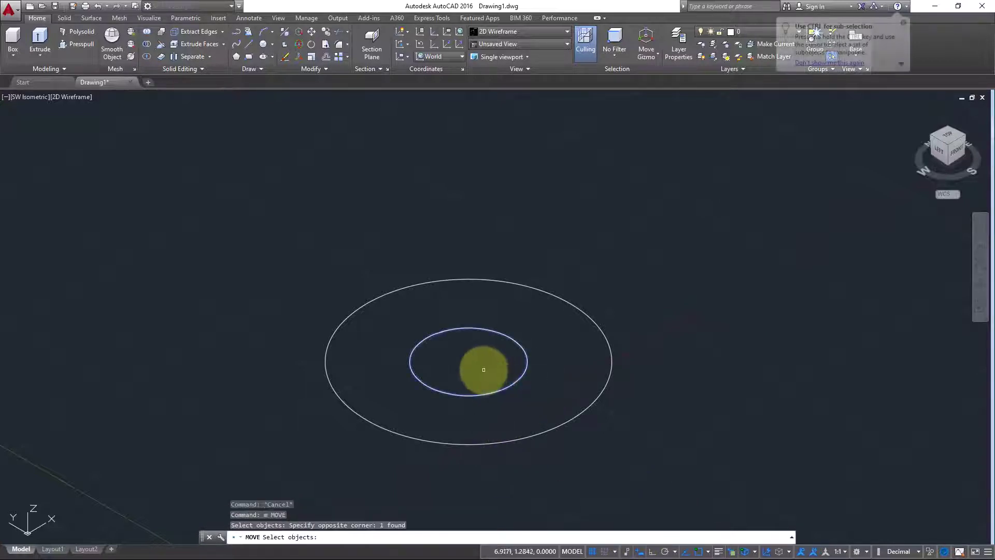
{"action": "key", "text": "Return"}
{"action": "left_click", "coordinate": [468, 361]}
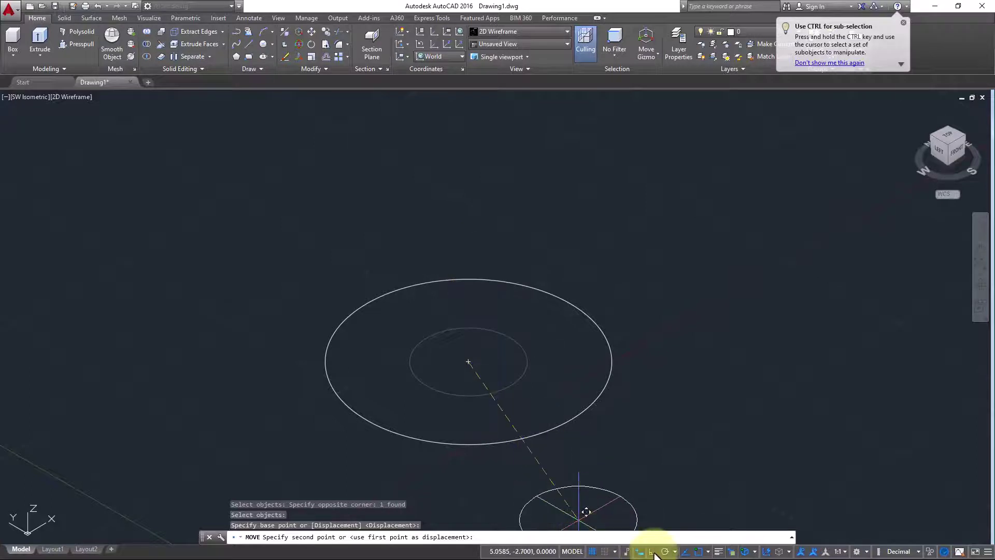
{"action": "key", "text": "F8"}
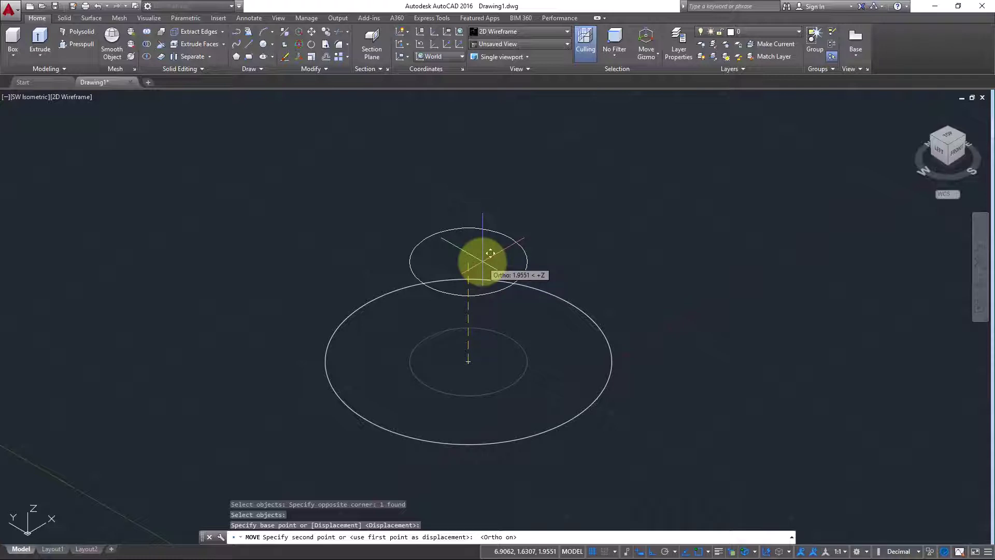
{"action": "left_click", "coordinate": [490, 253]}
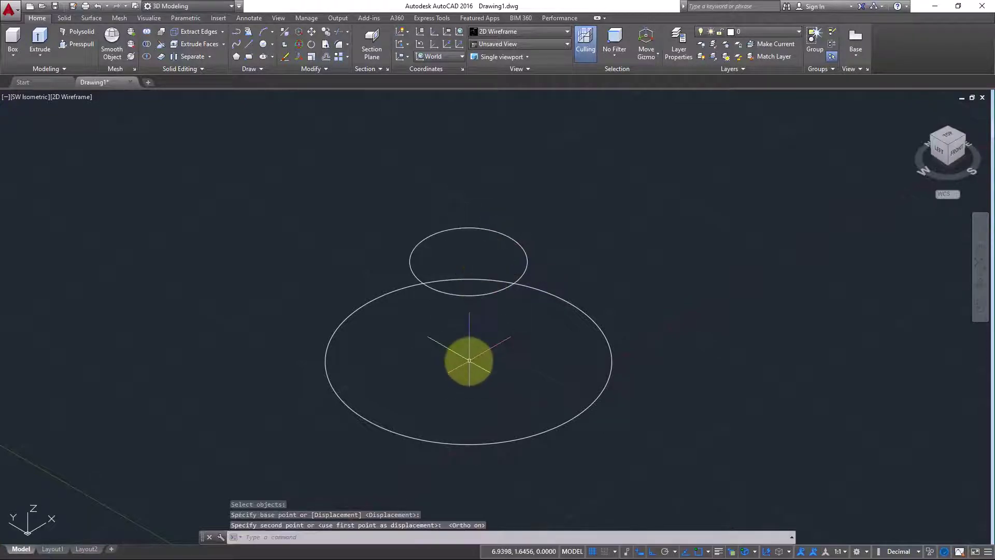
{"action": "mouse_move", "coordinate": [473, 359]}
{"action": "middle_mouse_down", "text": "shift"}
{"action": "mouse_move", "coordinate": [538, 311]}
{"action": "mouse_move", "coordinate": [498, 328]}
{"action": "mouse_move", "coordinate": [485, 351]}
{"action": "middle_mouse_up", "text": "shift"}
{"action": "scroll", "coordinate": [489, 344], "scroll_direction": "down", "scroll_amount": 2}
{"action": "scroll", "coordinate": [485, 350], "scroll_direction": "up", "scroll_amount": 2}
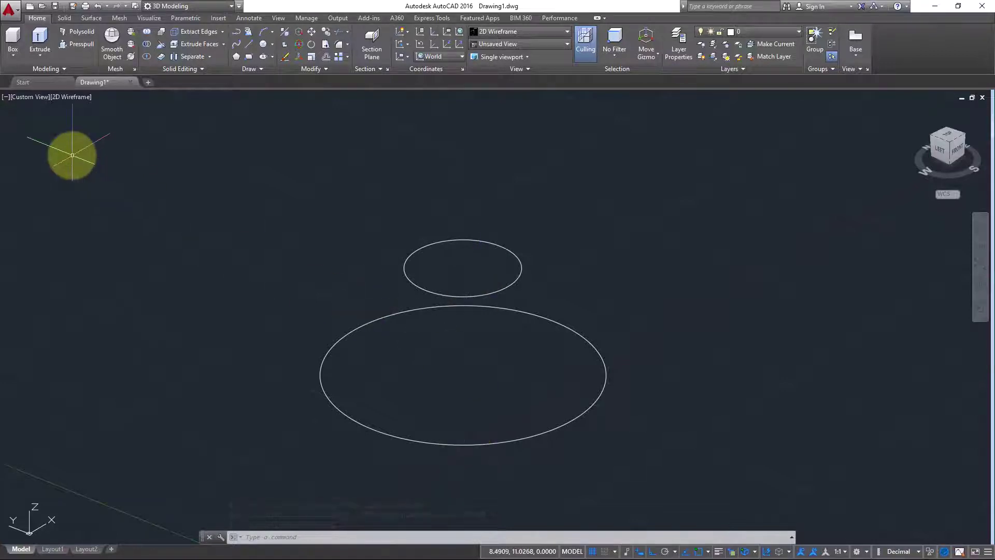
- Loft from the large circle to the raised small circle using Cross sections only
{"action": "left_click", "coordinate": [41, 56]}
{"action": "left_click", "coordinate": [51, 75]}
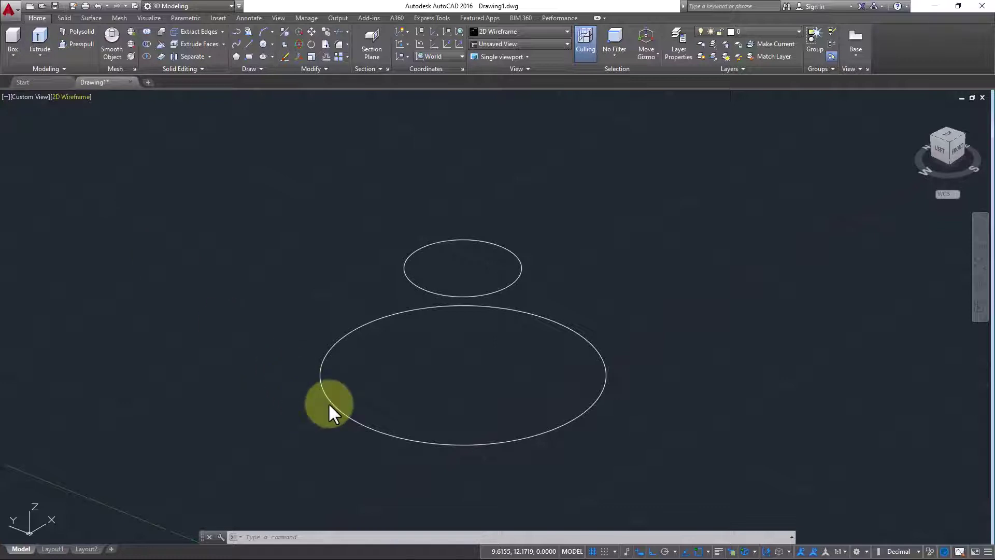
{"action": "left_click", "coordinate": [349, 417]}
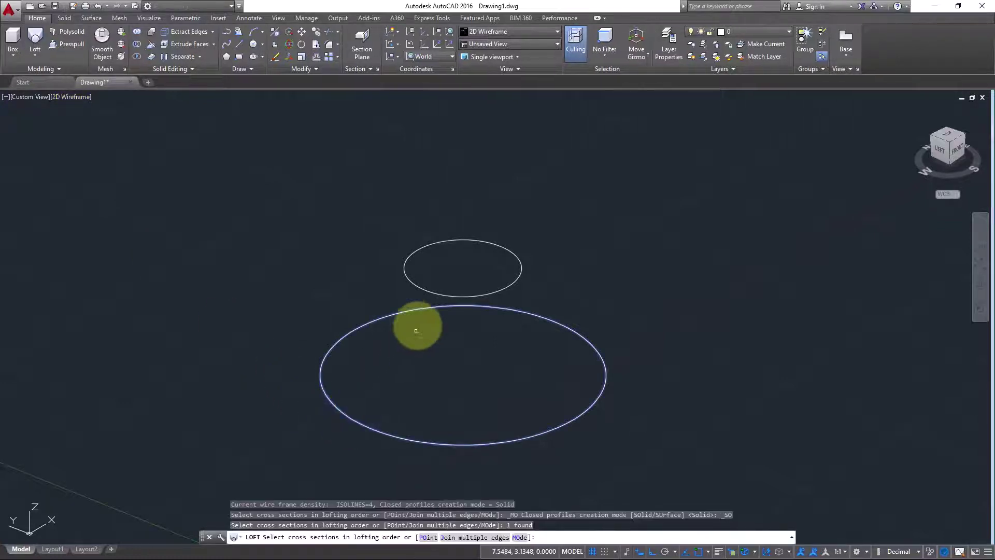
{"action": "left_click", "coordinate": [434, 294]}
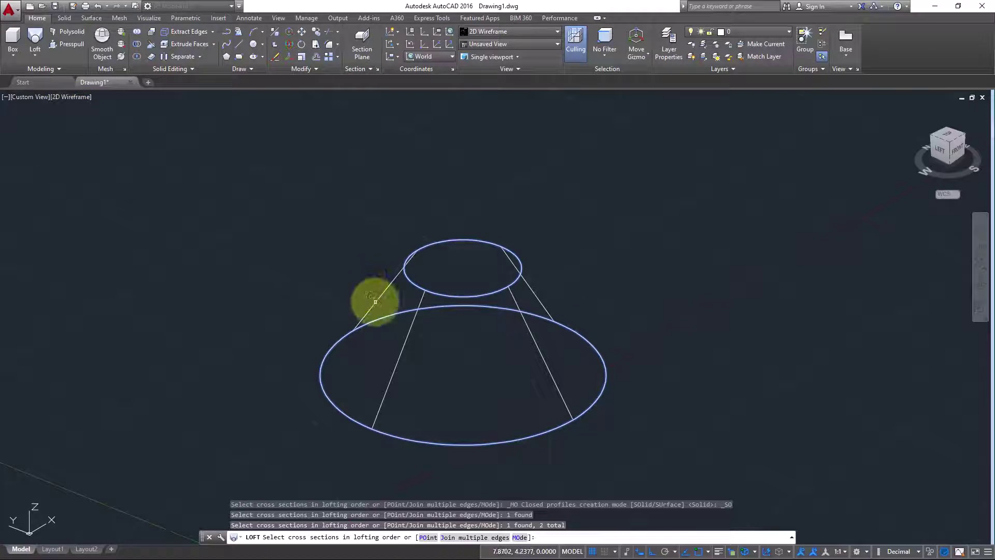
{"action": "key", "text": "Return"}
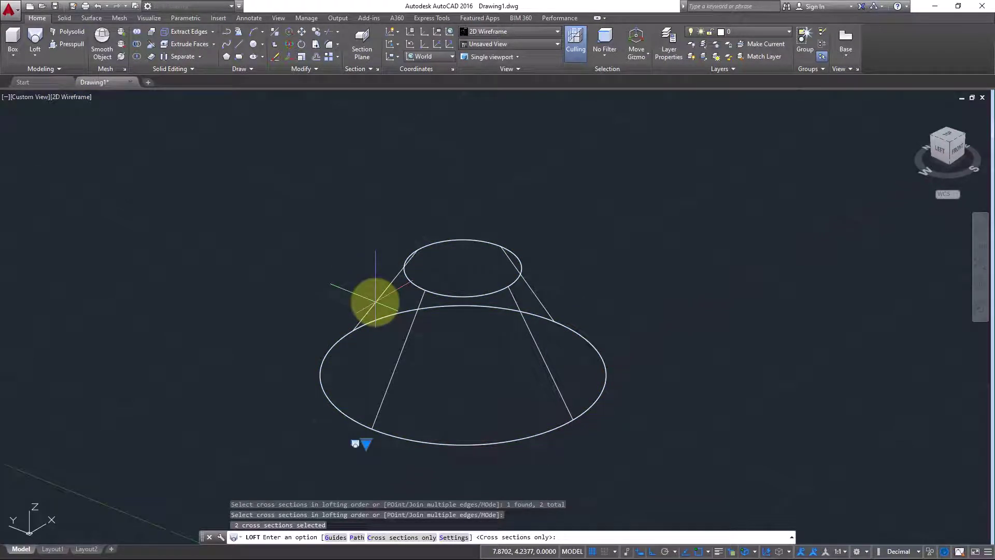
{"action": "key", "text": "Return"}
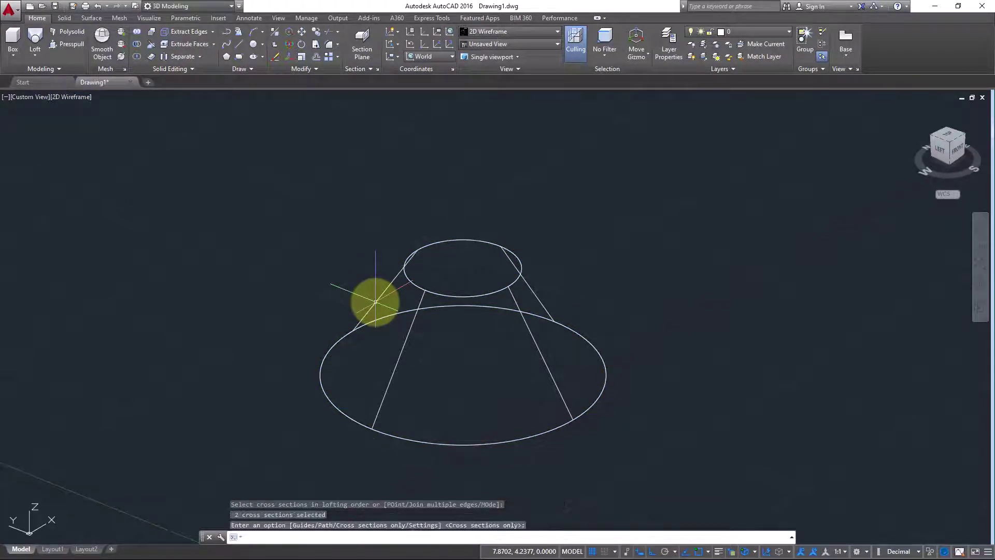
{"action": "left_click", "coordinate": [72, 98]}
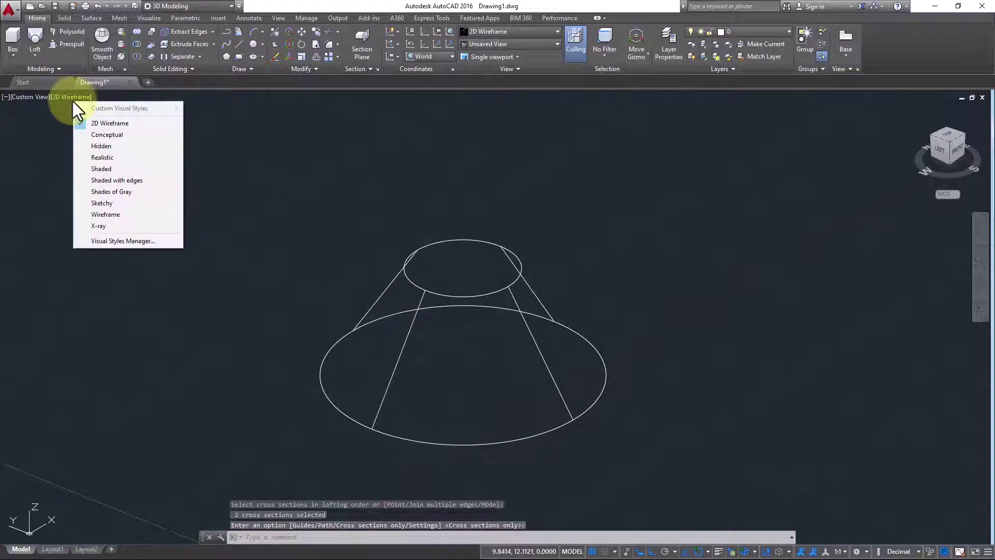
- Switch the visual style to Shades of Gray, then to Shaded with edges, and select the cone
{"action": "left_click", "coordinate": [162, 190]}
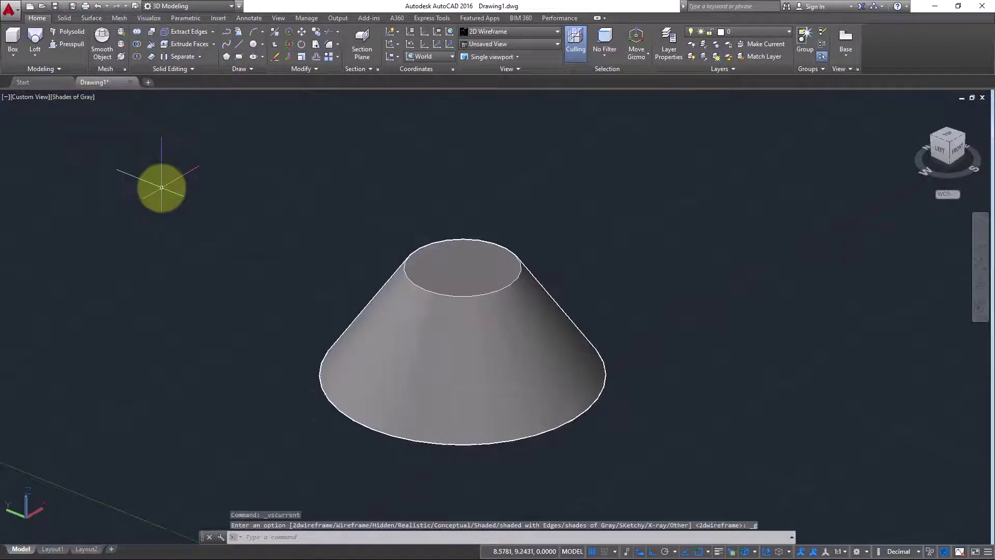
{"action": "left_click", "coordinate": [70, 96]}
{"action": "left_click", "coordinate": [122, 184]}
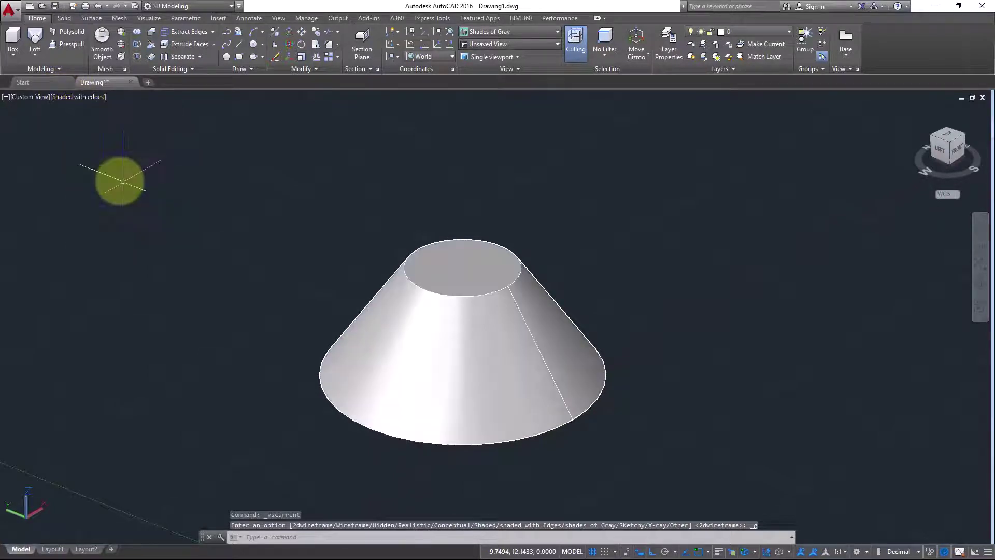
{"action": "scroll", "coordinate": [423, 353], "scroll_direction": "up", "scroll_amount": 2}
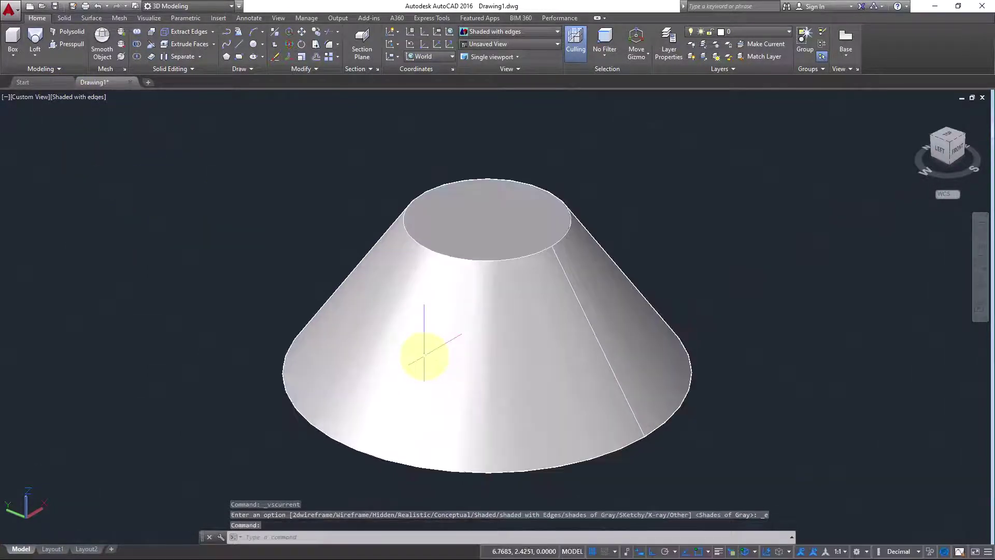
{"action": "left_click", "coordinate": [439, 334]}
{"action": "middle_click_drag", "start_coordinate": [366, 354], "coordinate": [371, 332]}
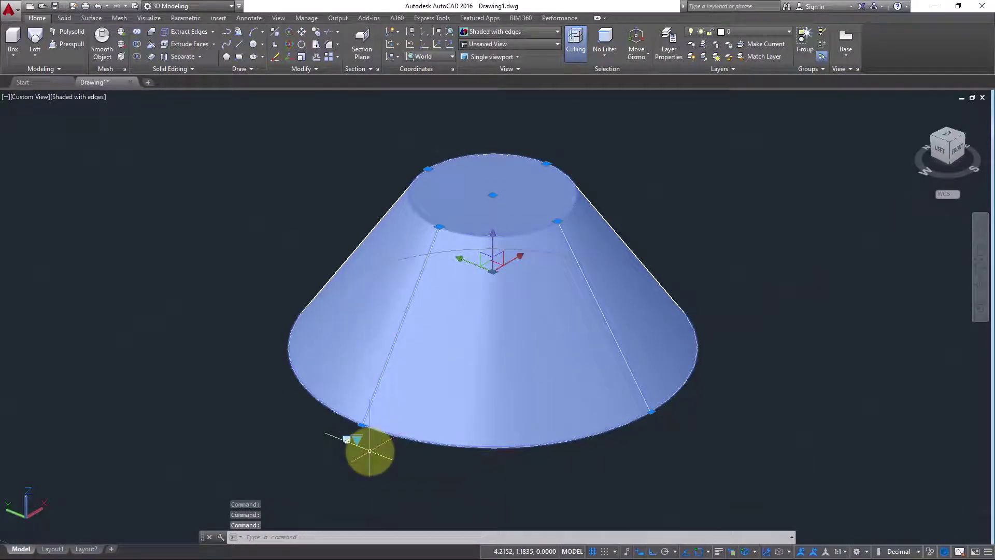
- Try the loft's Normal to all sections and Normal to start section, settling on Normal to end section
{"action": "left_click", "coordinate": [356, 439]}
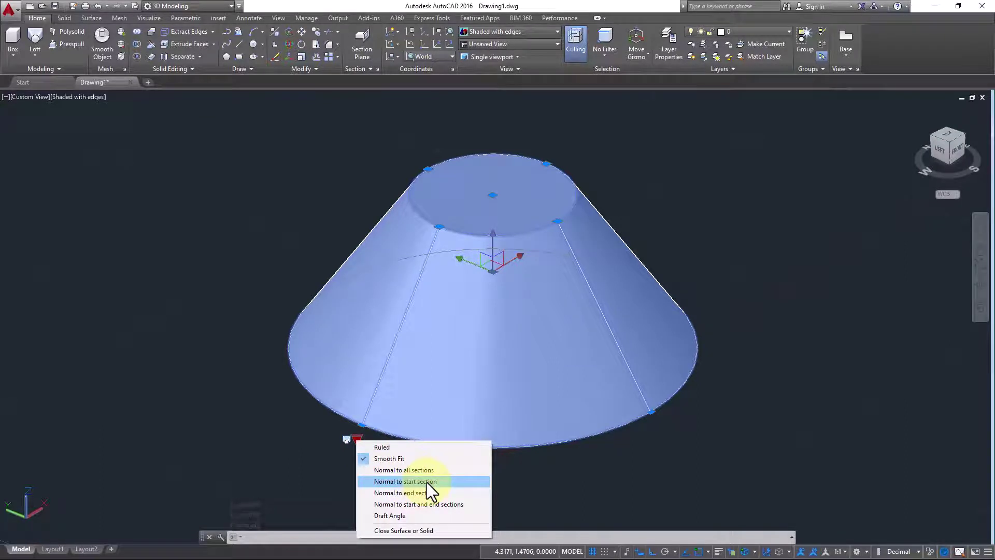
{"action": "left_click", "coordinate": [446, 470]}
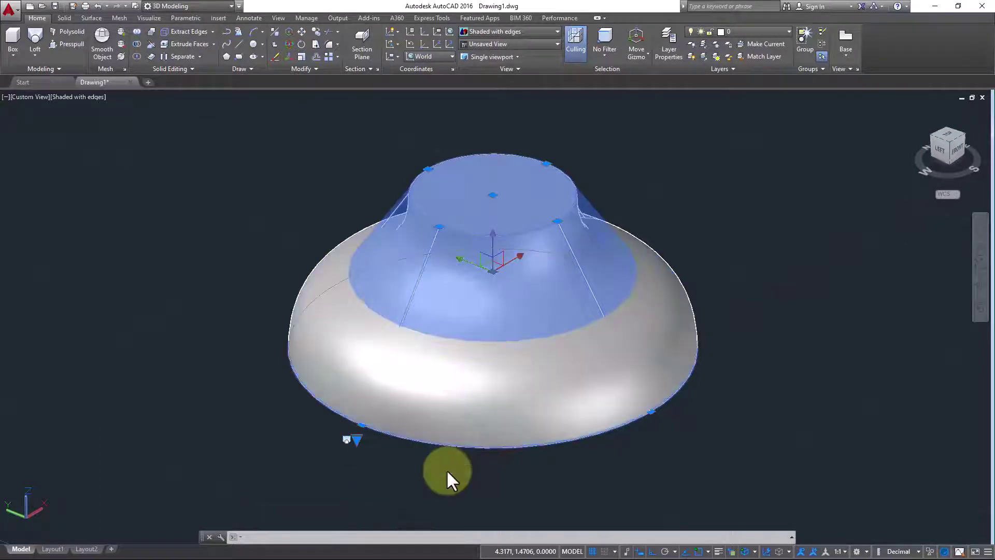
{"action": "scroll", "coordinate": [434, 449], "scroll_direction": "down", "scroll_amount": 3}
{"action": "scroll", "coordinate": [423, 437], "scroll_direction": "up", "scroll_amount": 3}
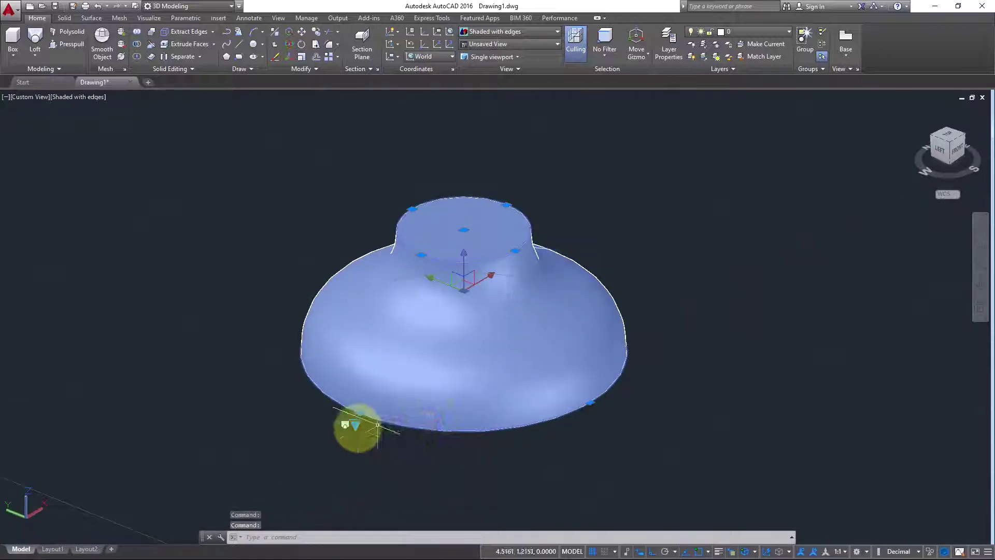
{"action": "left_click", "coordinate": [355, 425]}
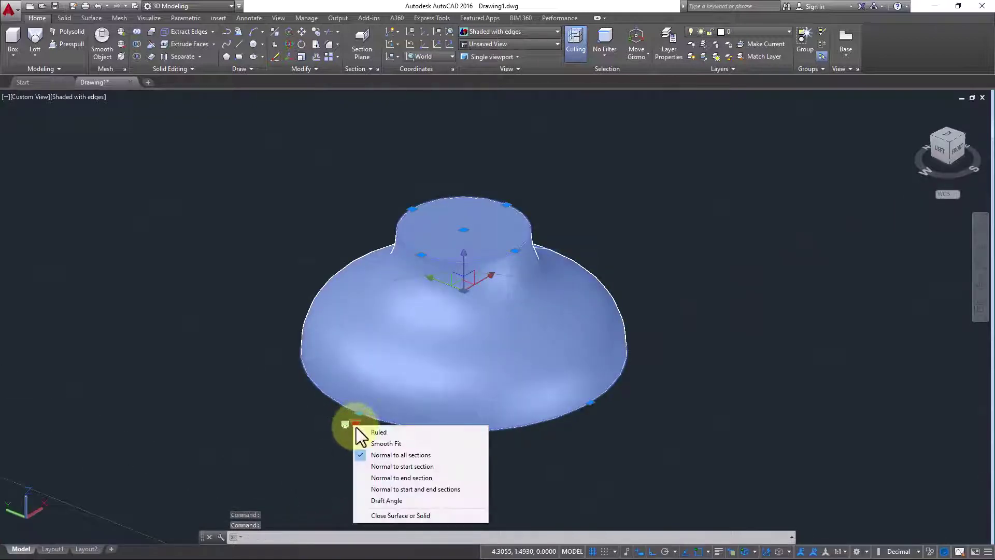
{"action": "left_click", "coordinate": [446, 466]}
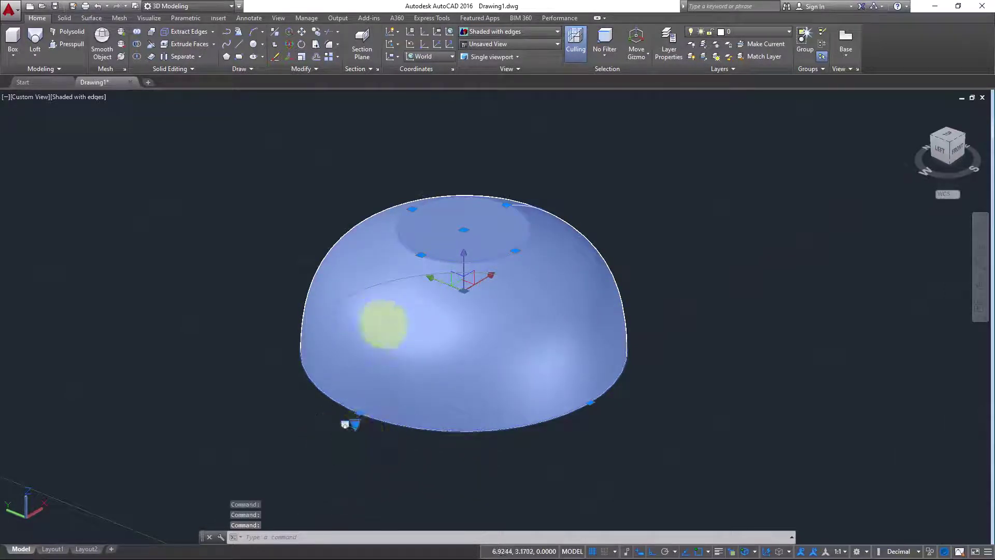
{"action": "left_click", "coordinate": [355, 425]}
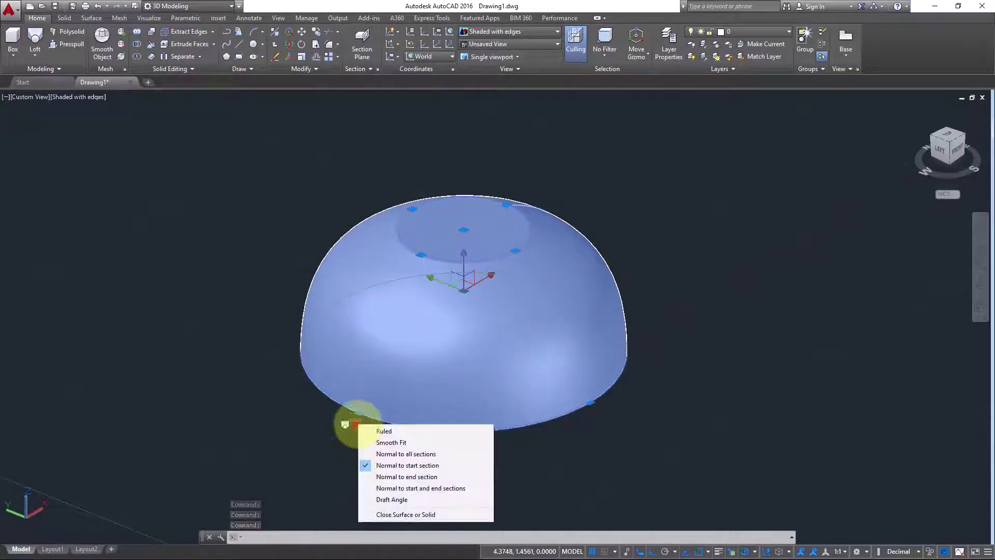
{"action": "left_click", "coordinate": [443, 476]}
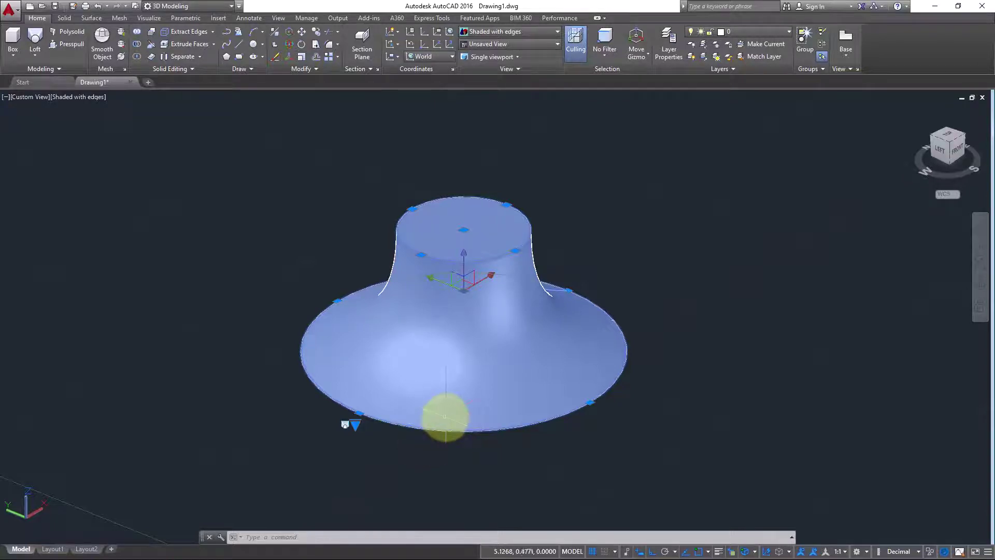
{"action": "scroll", "coordinate": [444, 417], "scroll_direction": "up", "scroll_amount": 2}
{"action": "middle_click_drag", "start_coordinate": [444, 415], "coordinate": [451, 348], "text": "shift"}
{"action": "scroll", "coordinate": [389, 360], "scroll_direction": "down", "scroll_amount": 3}
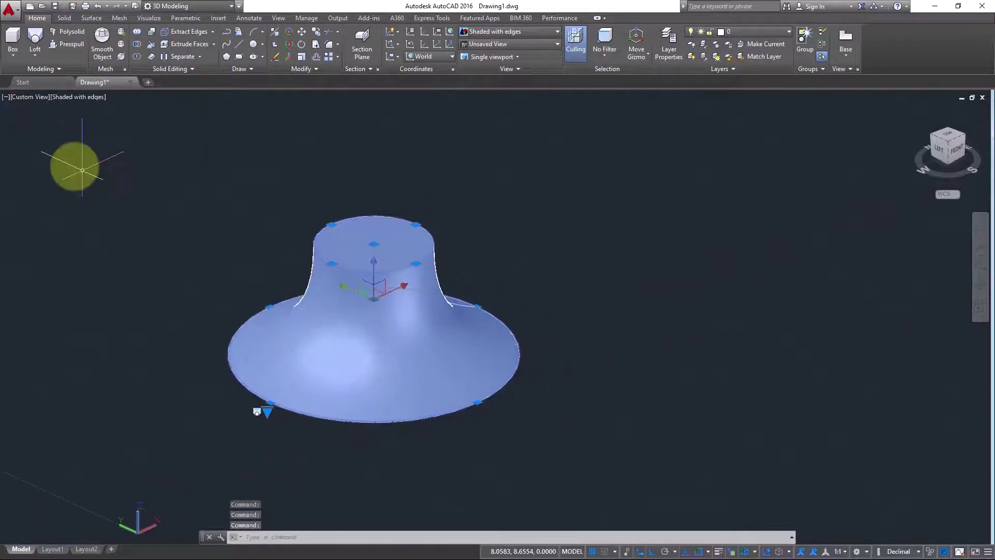
- Toggle between the Solid and Surface ribbon tabs, ending on Surface, and deselect the loft
{"action": "left_click", "coordinate": [69, 17]}
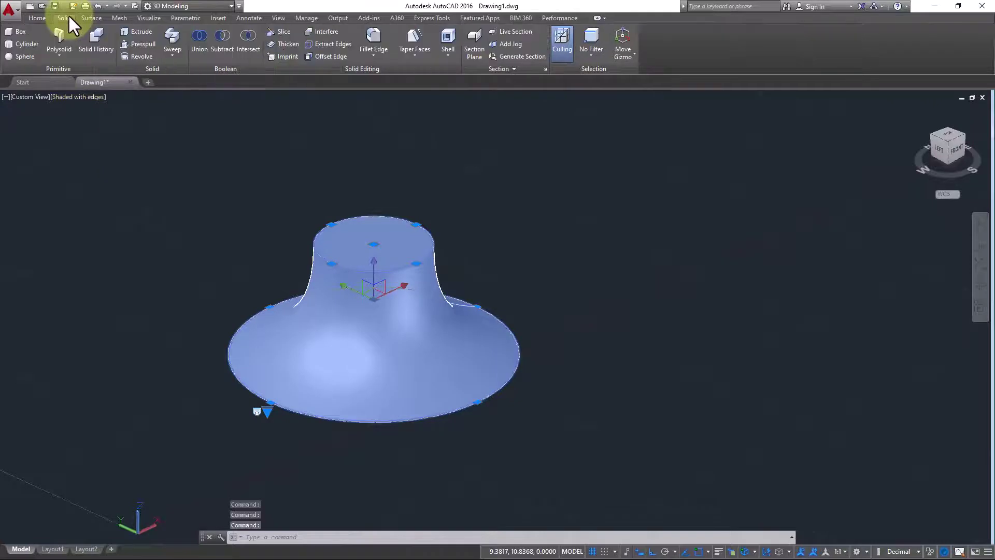
{"action": "left_click", "coordinate": [90, 17]}
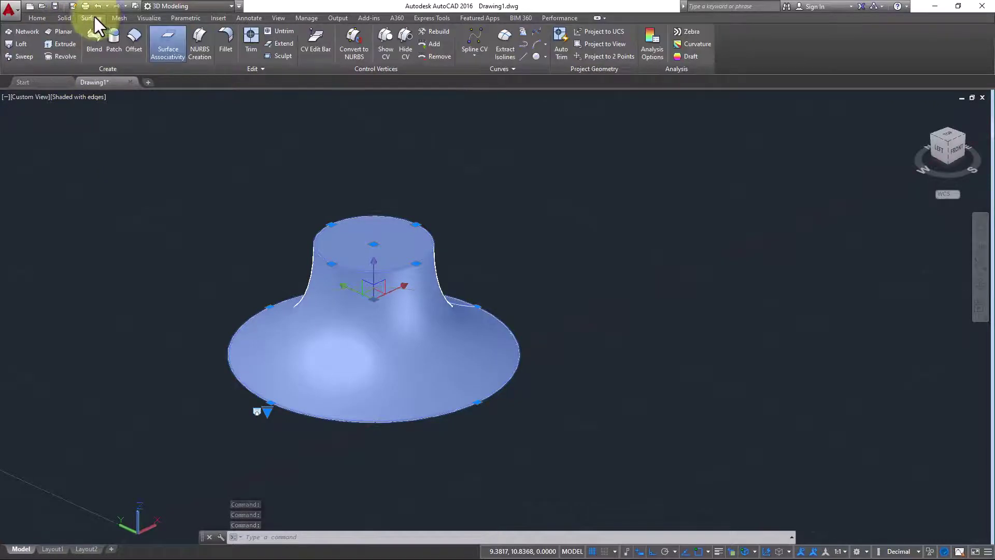
{"action": "left_click", "coordinate": [62, 19]}
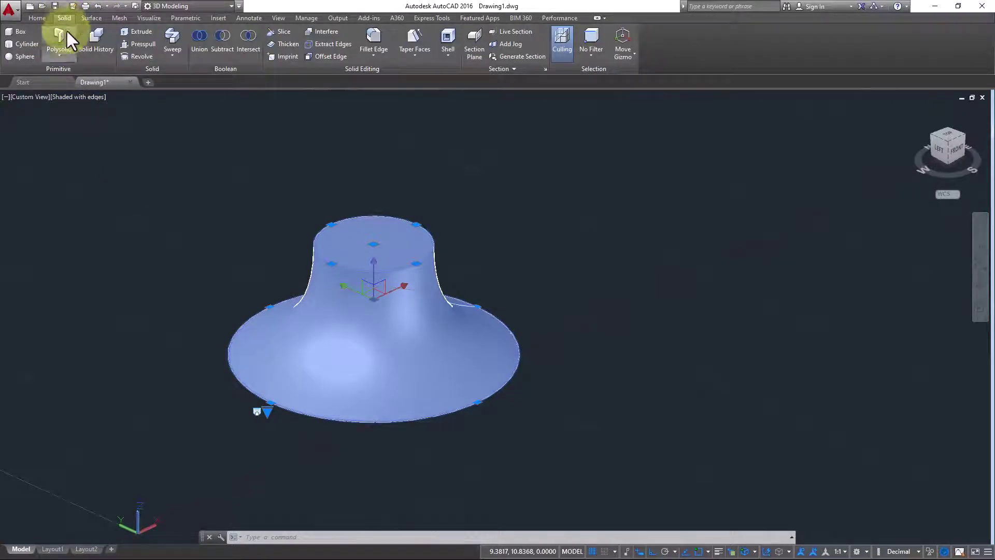
{"action": "left_click", "coordinate": [93, 17]}
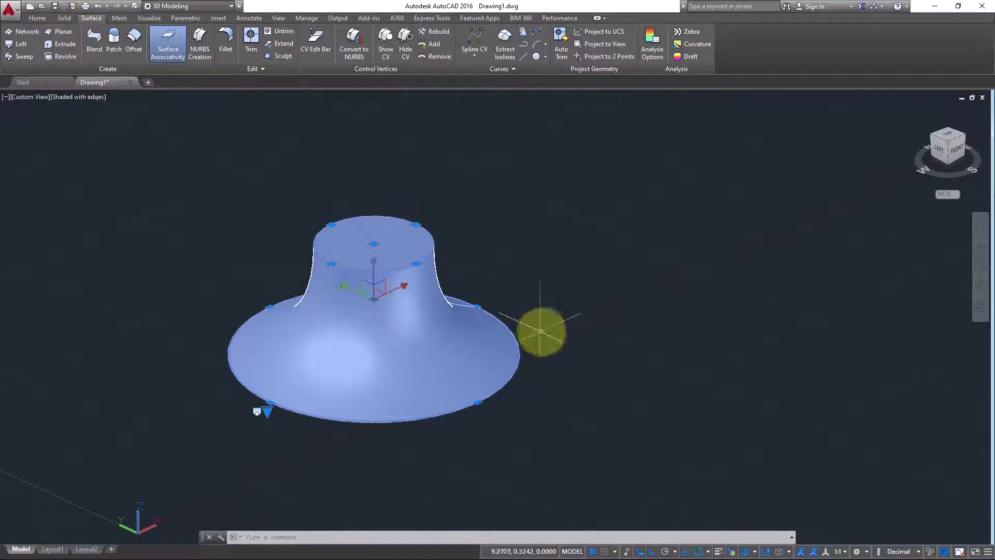
{"action": "key", "text": "Escape"}
{"action": "middle_click_drag", "start_coordinate": [533, 333], "coordinate": [473, 344]}
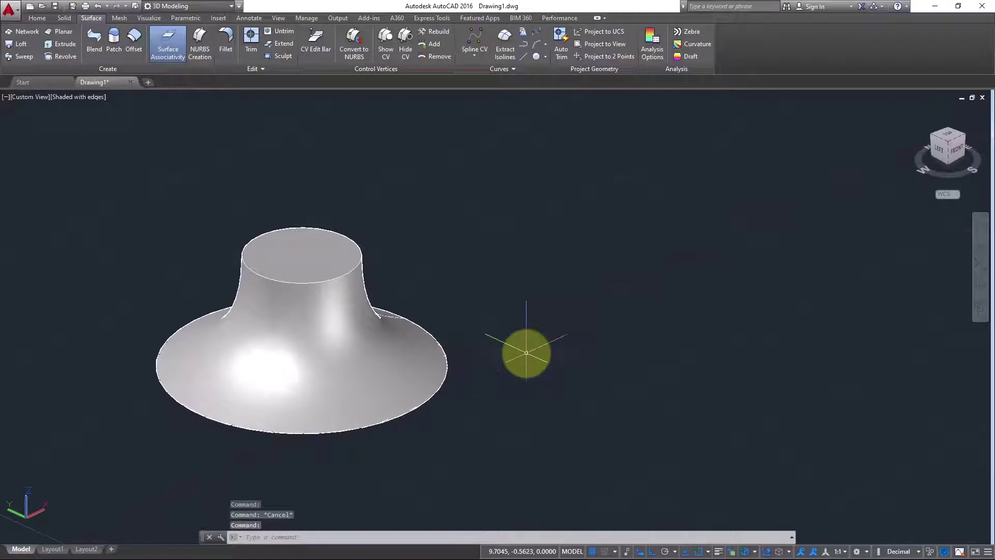
{"action": "scroll", "coordinate": [565, 354], "scroll_direction": "up", "scroll_amount": 2}
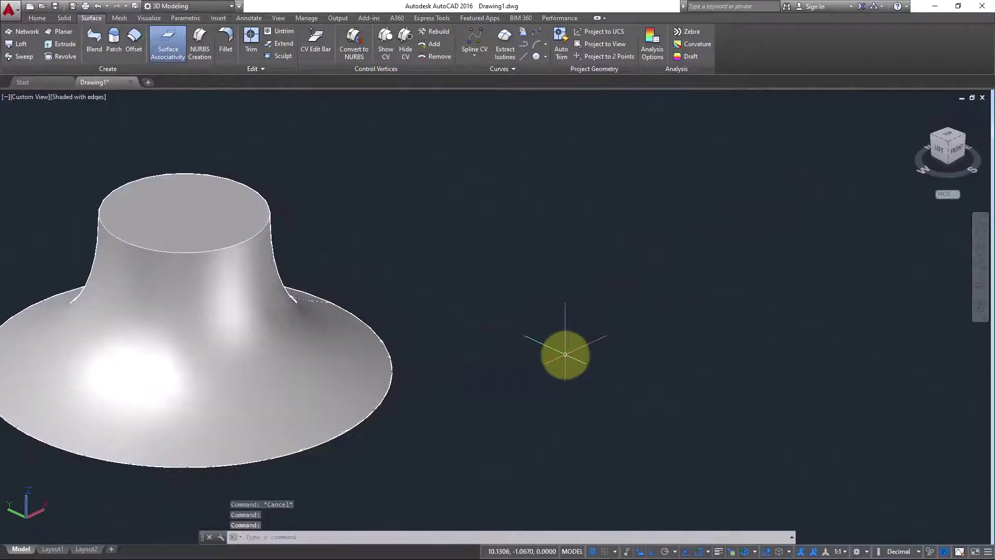
- Draw a new circle beside the bell-shaped loft
{"action": "type", "text": "c"}
{"action": "key", "text": "Return"}
{"action": "left_click", "coordinate": [636, 302]}
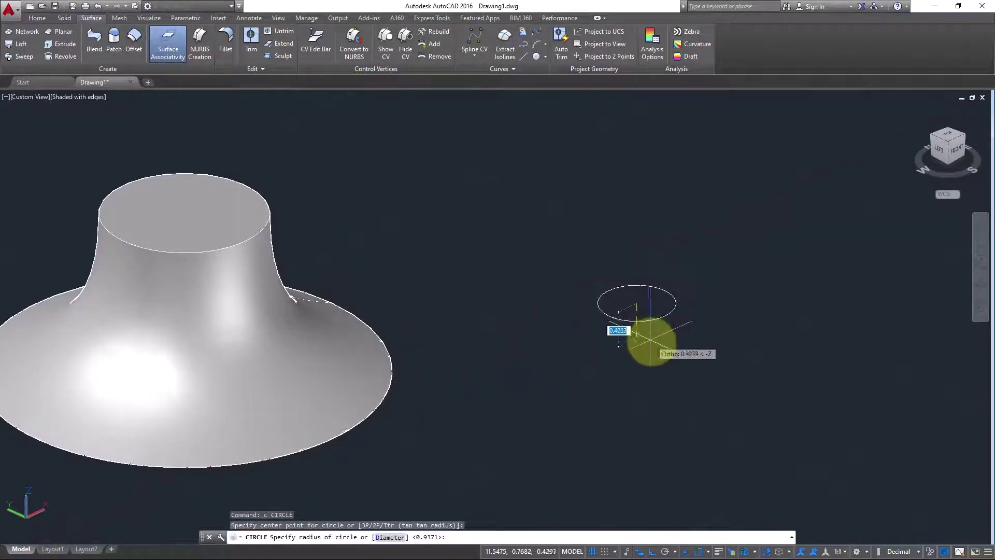
{"action": "left_click", "coordinate": [659, 352]}
{"action": "middle_click_drag", "start_coordinate": [675, 382], "coordinate": [531, 418]}
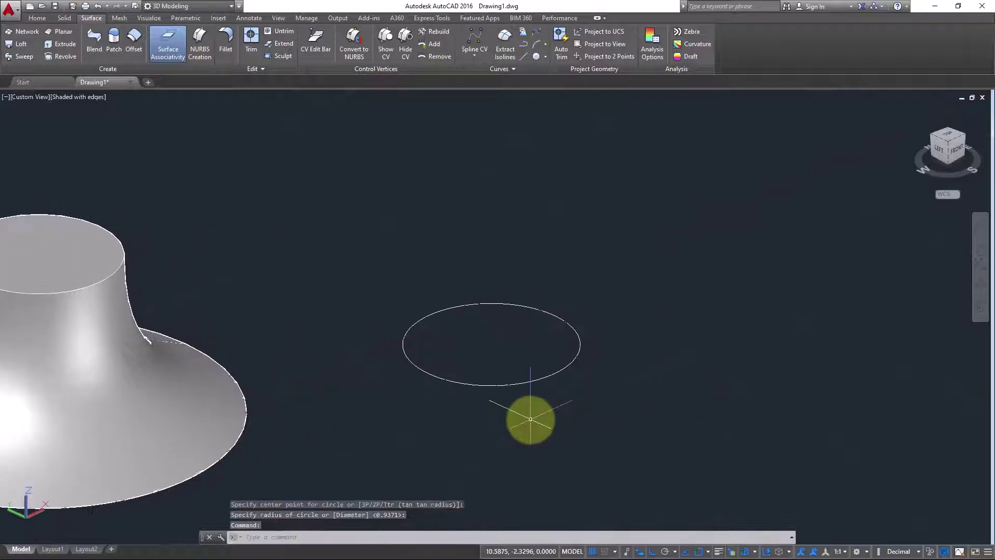
{"action": "type", "text": "c"}
{"action": "key", "text": "Return"}
{"action": "key", "text": "Escape"}
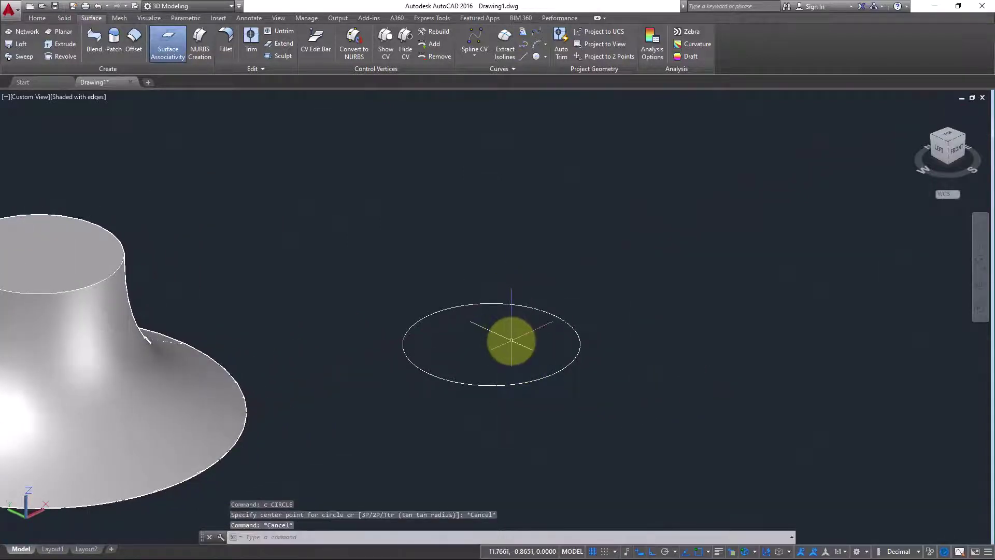
- Draw a small rectangle with the REC command
{"action": "type", "text": "rec"}
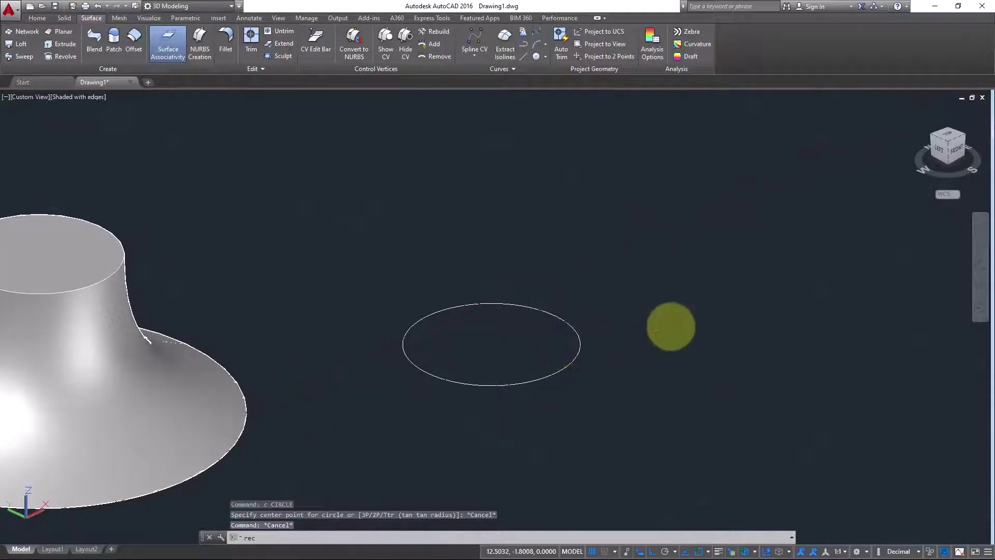
{"action": "key", "text": "Return"}
{"action": "left_click", "coordinate": [671, 326]}
{"action": "left_click", "coordinate": [672, 378]}
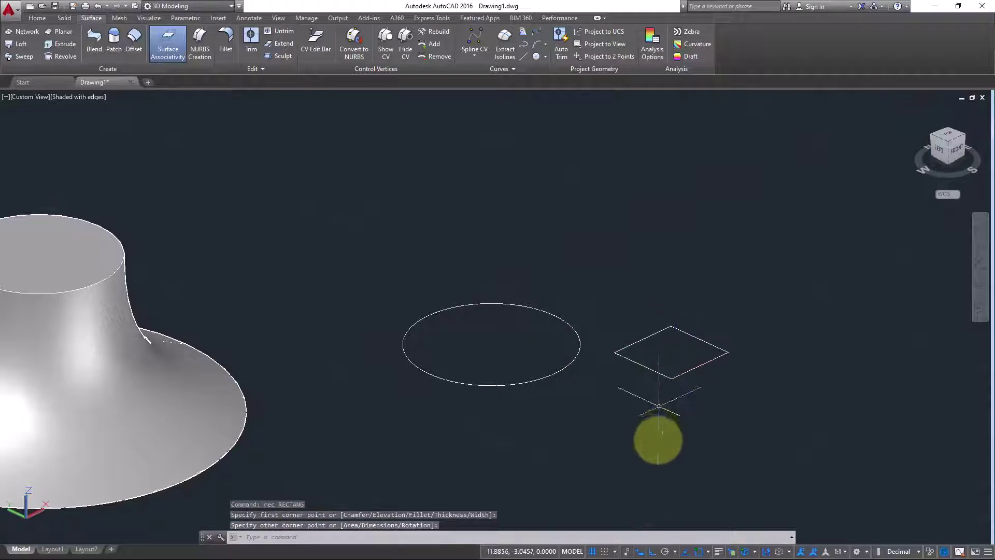
{"action": "key", "text": "Escape"}
- Move the rectangle from its centre to the centre of the new circle
{"action": "type", "text": "m"}
{"action": "key", "text": "Return"}
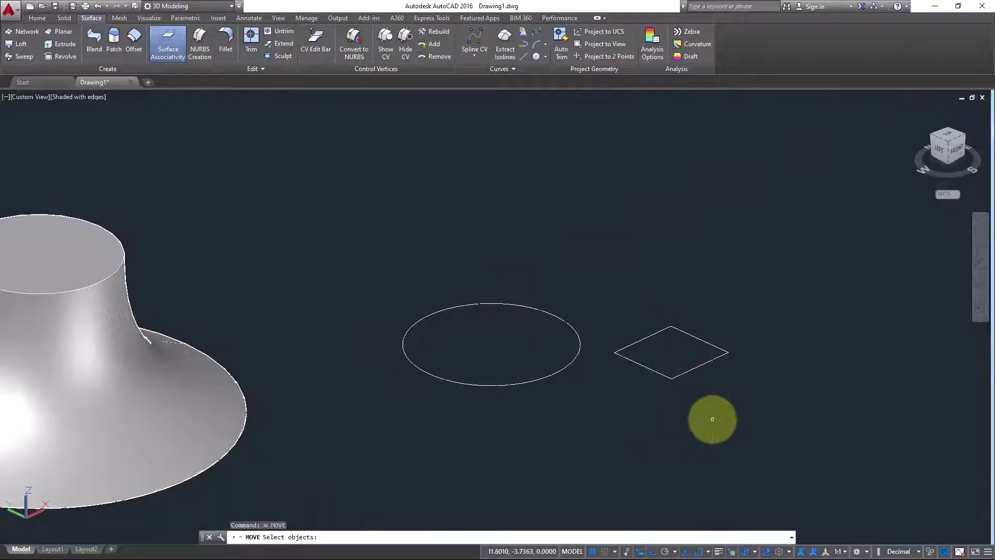
{"action": "left_click", "coordinate": [711, 415]}
{"action": "left_click", "coordinate": [639, 337]}
{"action": "key", "text": "Return"}
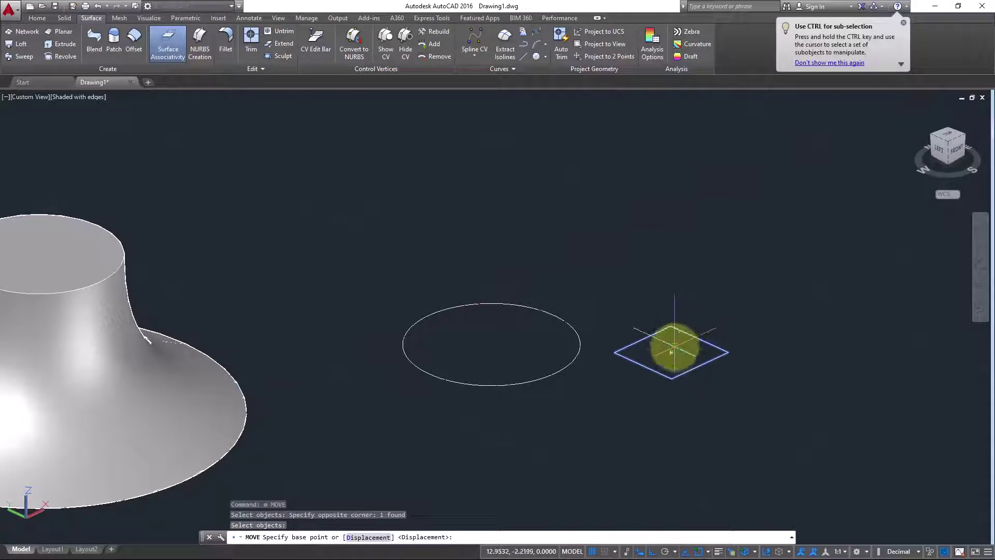
{"action": "left_click", "coordinate": [682, 333]}
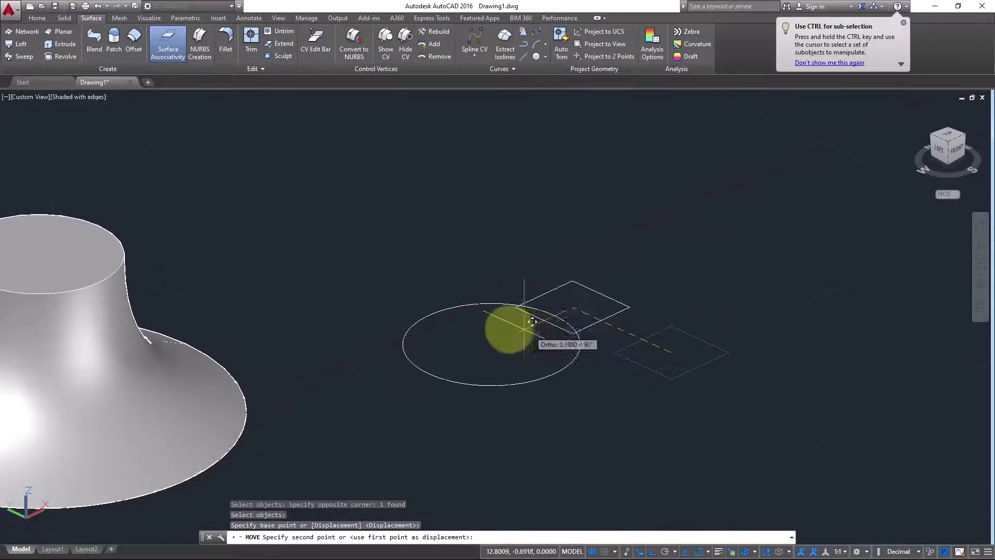
{"action": "left_click", "coordinate": [490, 342]}
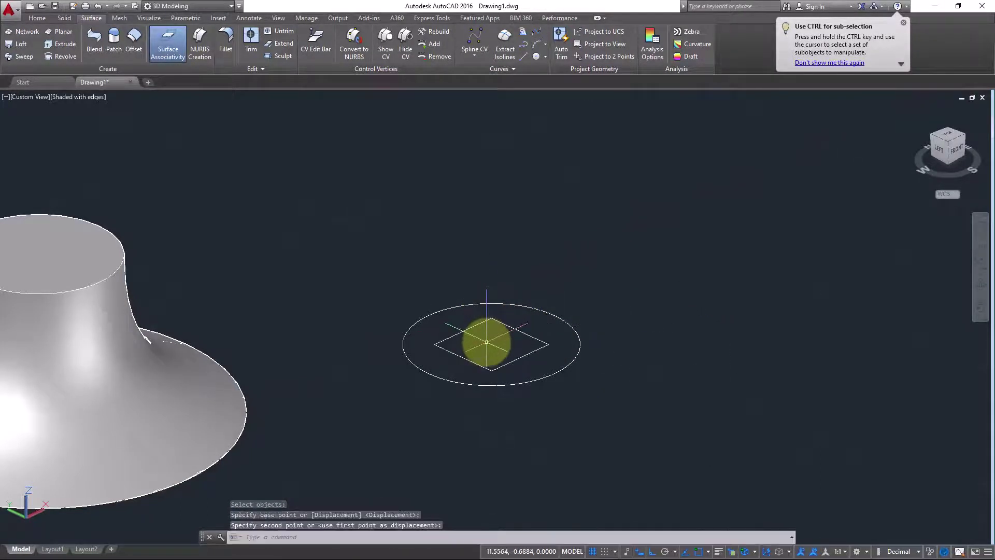
{"action": "key", "text": "Escape"}
- Move the rectangle up along Z so it floats above the circle
{"action": "type", "text": "m"}
{"action": "key", "text": "Return"}
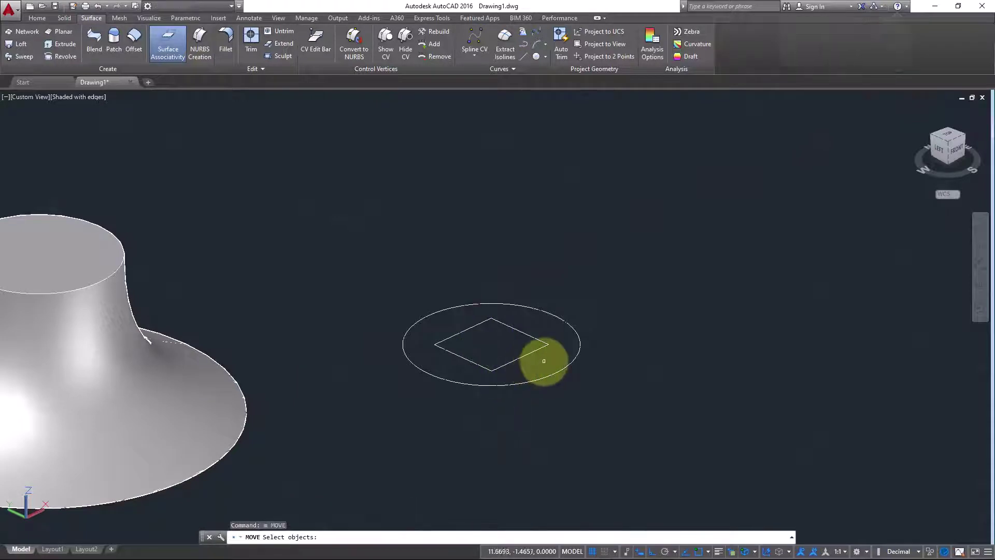
{"action": "left_click", "coordinate": [542, 358]}
{"action": "left_click", "coordinate": [489, 335]}
{"action": "key", "text": "Return"}
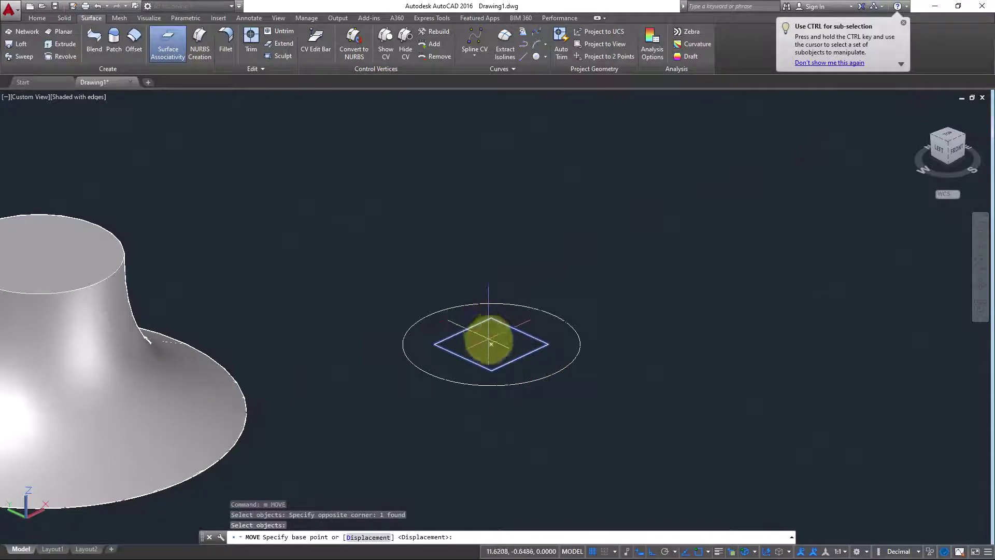
{"action": "left_click", "coordinate": [491, 342]}
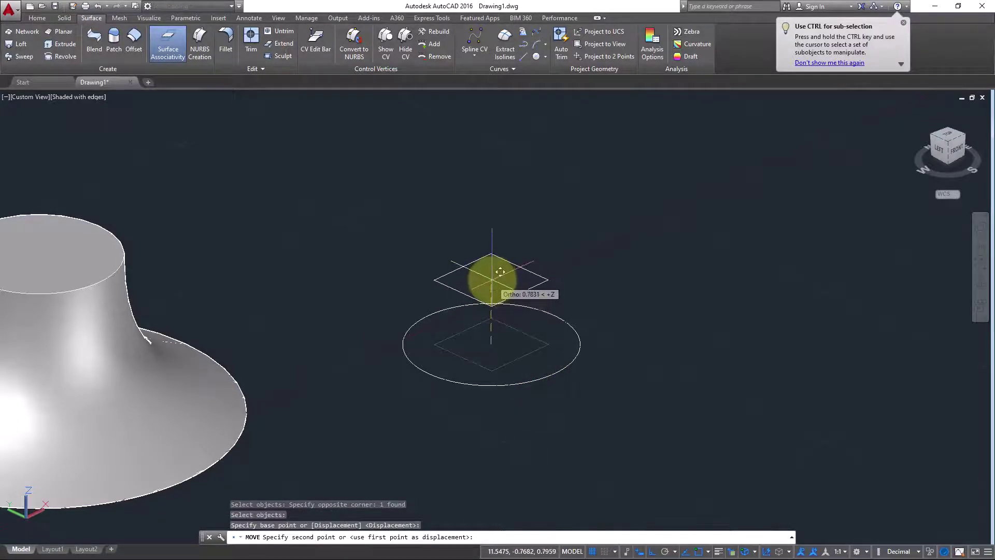
{"action": "left_click", "coordinate": [492, 281]}
{"action": "key", "text": "Escape"}
{"action": "middle_click_drag", "start_coordinate": [498, 361], "coordinate": [471, 374], "text": "shift"}
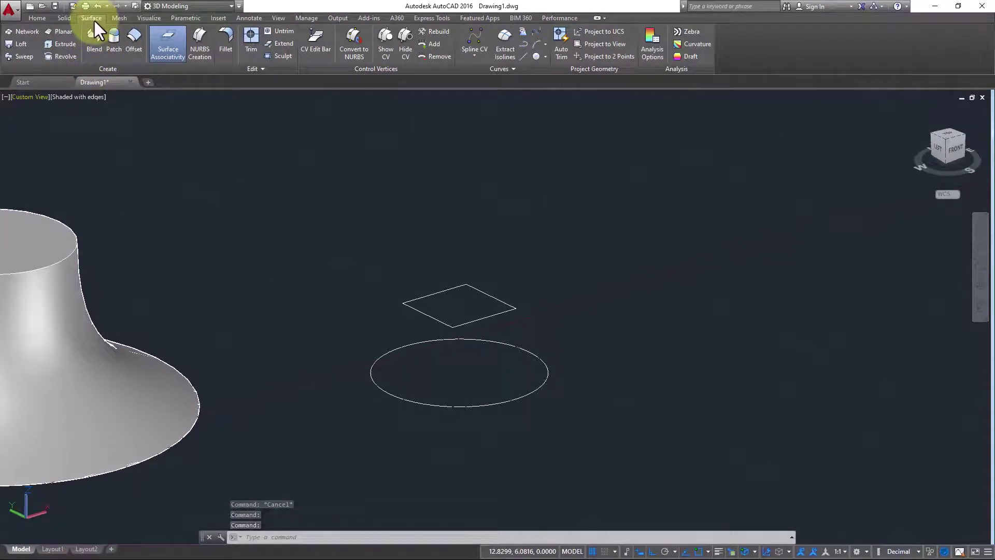
- Loft with the circle as first section and the raised rectangle as second
{"action": "left_click", "coordinate": [20, 43]}
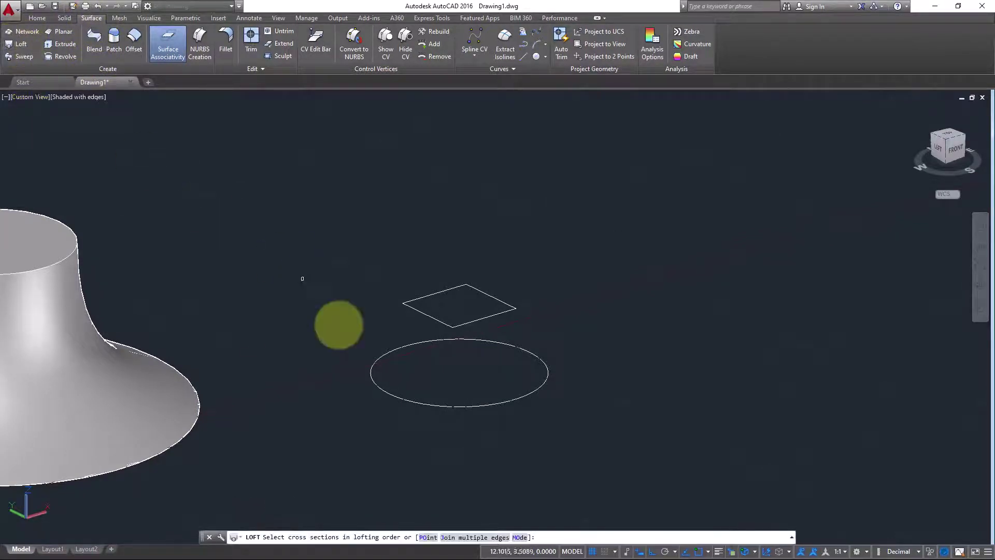
{"action": "left_click", "coordinate": [424, 404]}
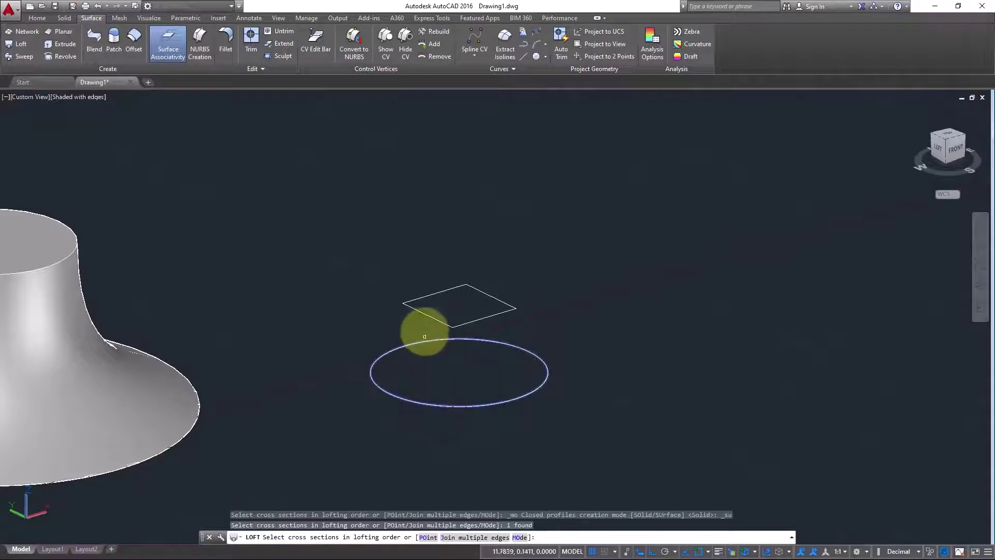
{"action": "left_click", "coordinate": [427, 313]}
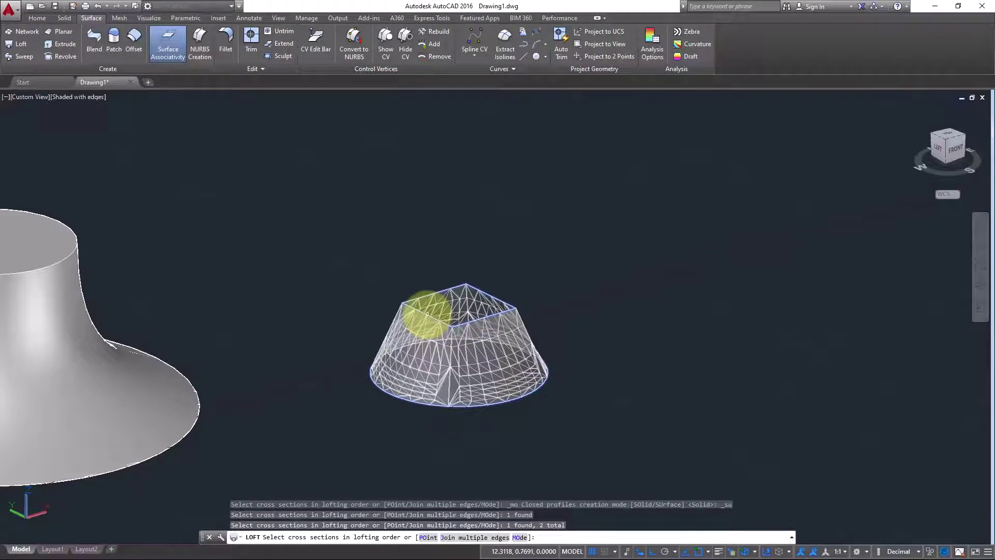
{"action": "middle_click_drag", "start_coordinate": [482, 362], "coordinate": [451, 378], "text": "shift"}
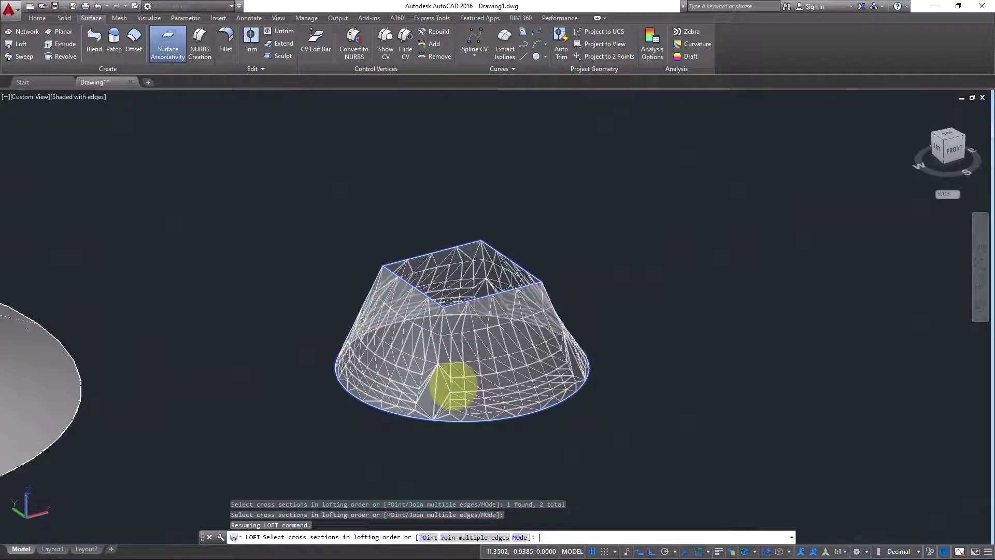
{"action": "key", "text": "Return"}
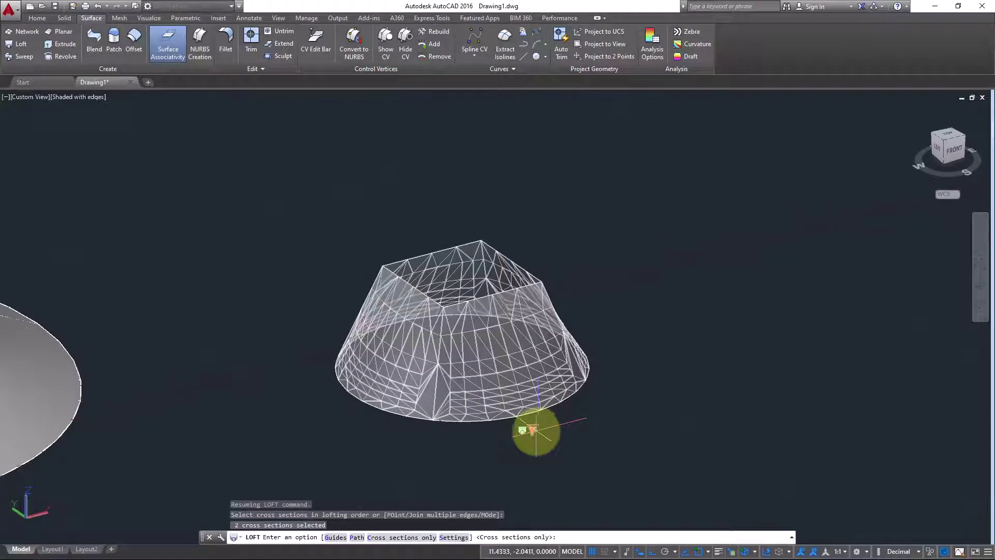
- Set the loft shape to Normal to start section and accept the domed surface
{"action": "left_click", "coordinate": [533, 430]}
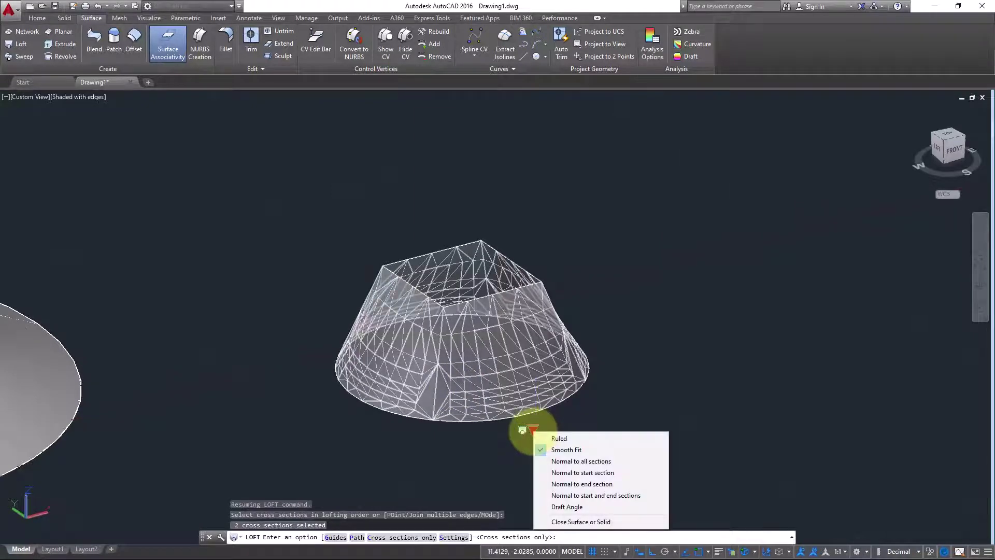
{"action": "left_click", "coordinate": [621, 463]}
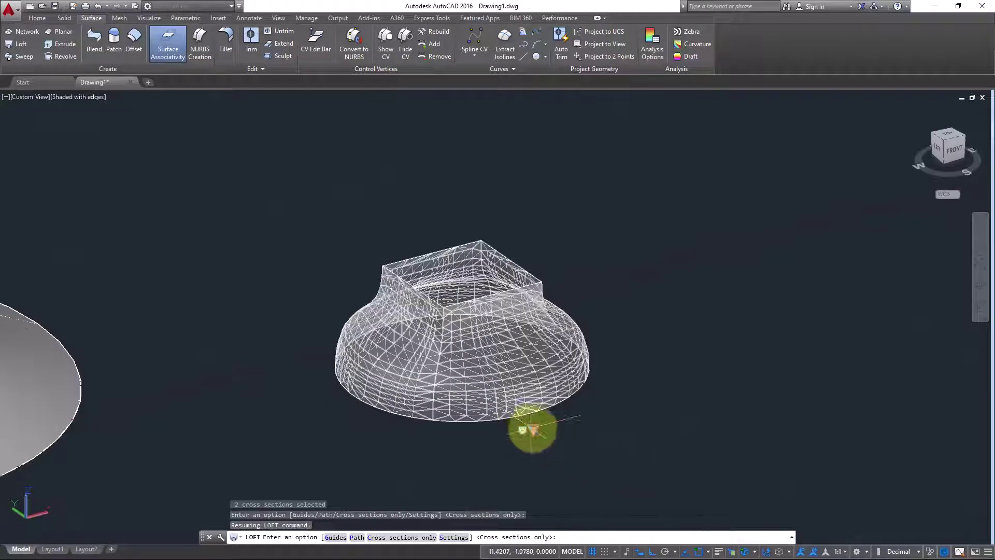
{"action": "left_click", "coordinate": [532, 430]}
{"action": "left_click", "coordinate": [573, 469]}
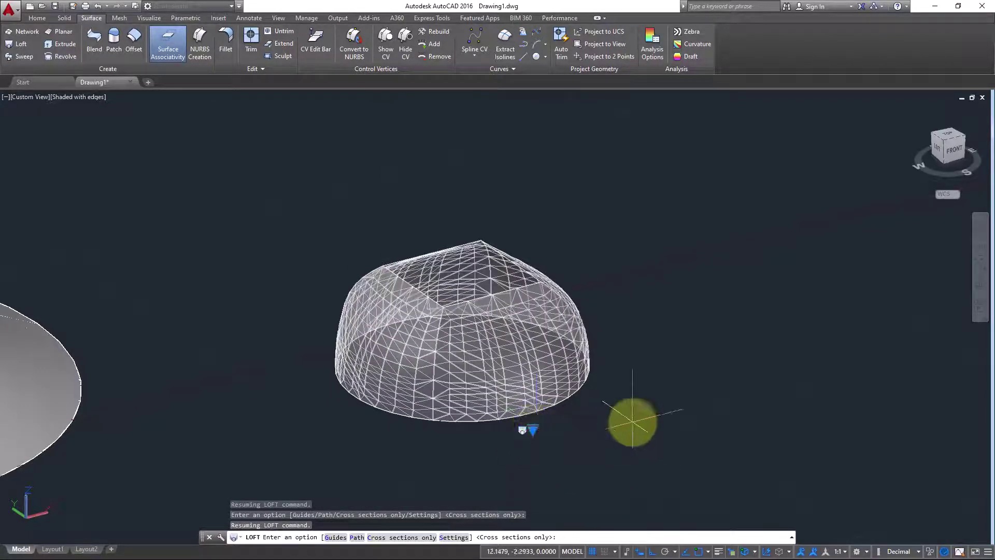
{"action": "key", "text": "Return"}
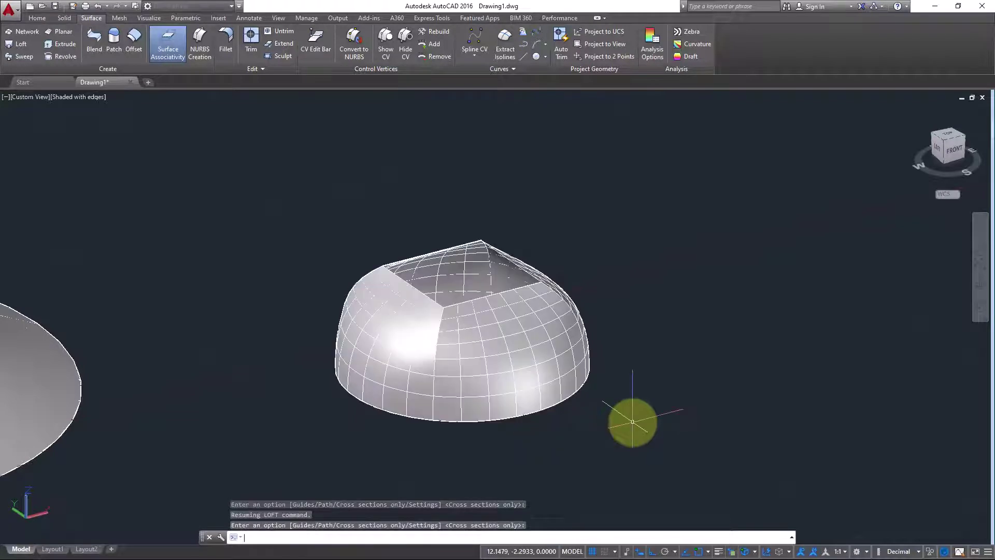
{"action": "middle_click_drag", "start_coordinate": [438, 384], "coordinate": [451, 402], "text": "shift"}
- Select the bell loft and dome surface with a crossing window and erase them
{"action": "scroll", "coordinate": [384, 390], "scroll_direction": "down", "scroll_amount": 5}
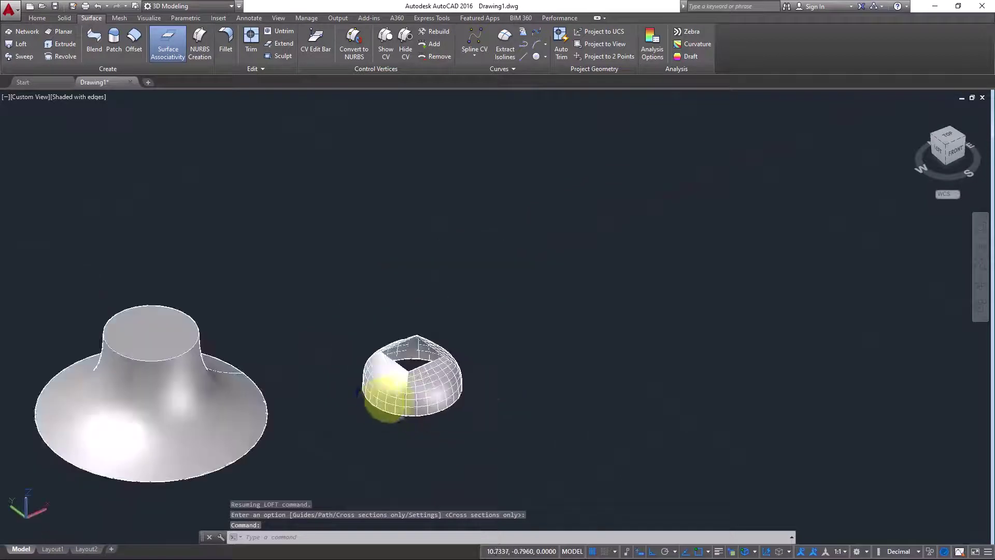
{"action": "scroll", "coordinate": [439, 380], "scroll_direction": "up", "scroll_amount": 2}
{"action": "scroll", "coordinate": [380, 398], "scroll_direction": "up", "scroll_amount": 2}
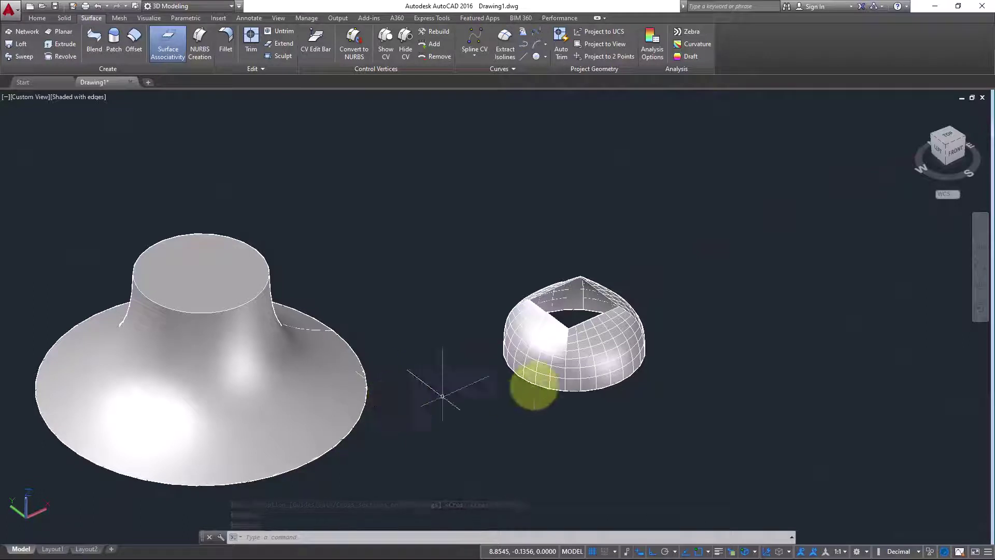
{"action": "middle_click_drag", "start_coordinate": [538, 383], "coordinate": [506, 383]}
{"action": "key", "text": "Escape"}
{"action": "left_click", "coordinate": [581, 425]}
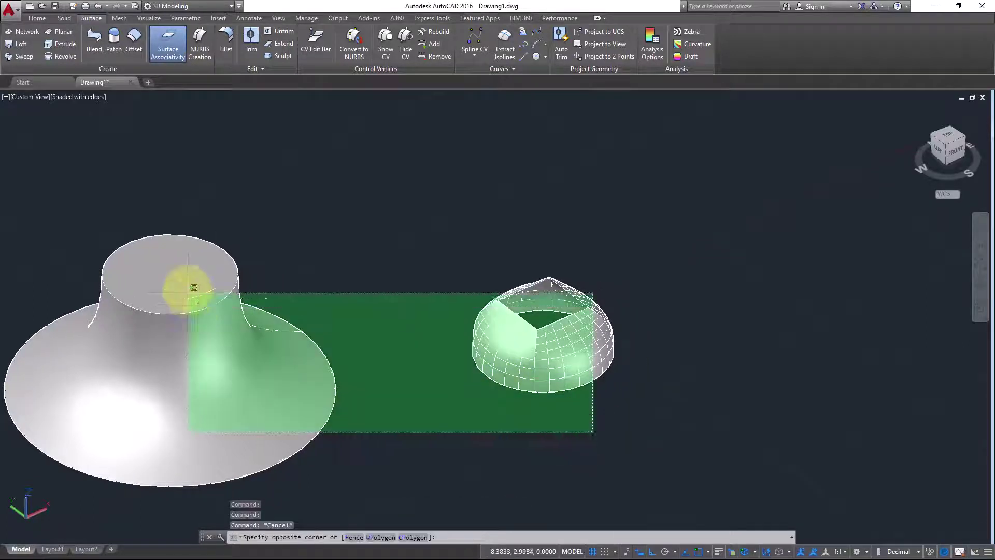
{"action": "left_click", "coordinate": [201, 284]}
{"action": "key", "text": "Delete"}
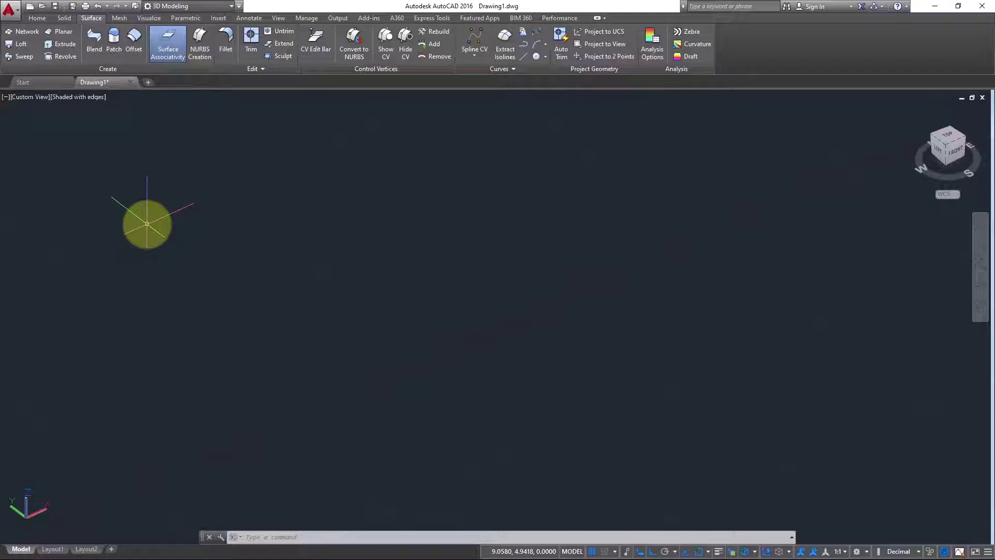
- Switch the viewport to the Top view
{"action": "left_click", "coordinate": [68, 96]}
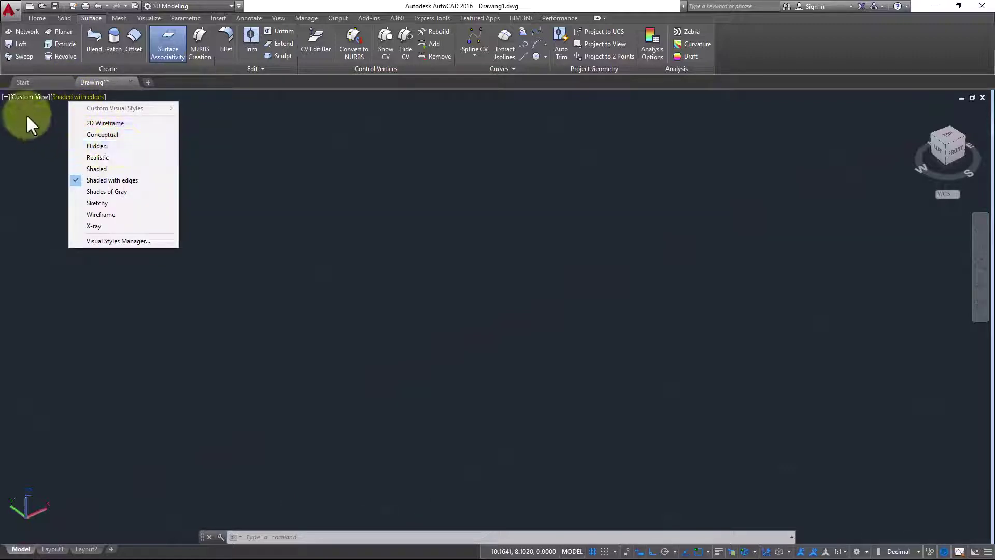
{"action": "left_click", "coordinate": [27, 96]}
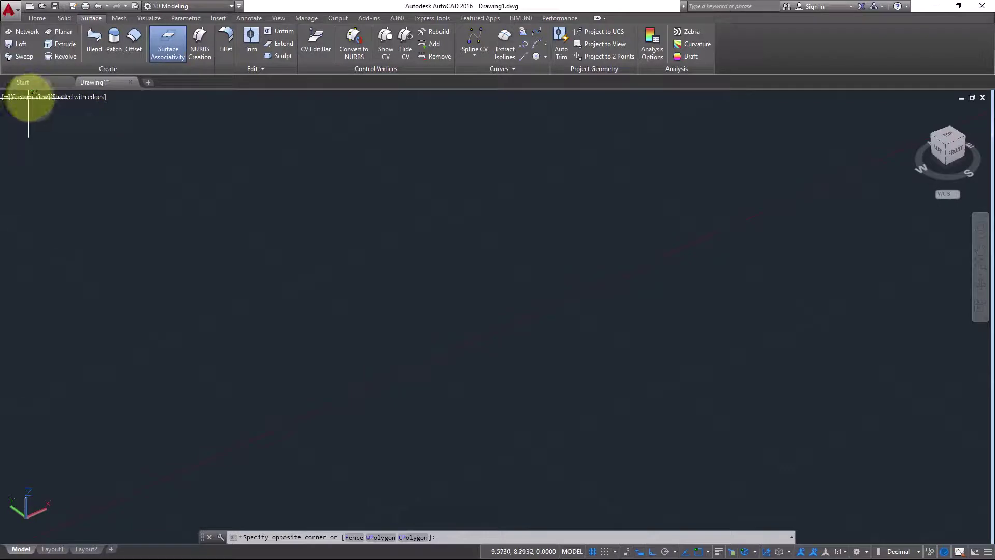
{"action": "key", "text": "Escape"}
{"action": "left_click", "coordinate": [27, 96]}
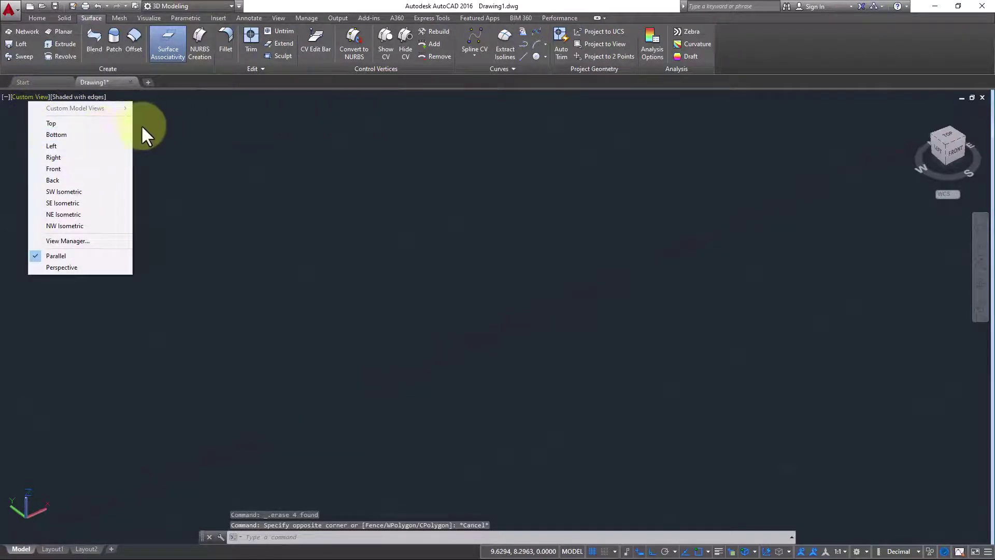
{"action": "left_click", "coordinate": [104, 124]}
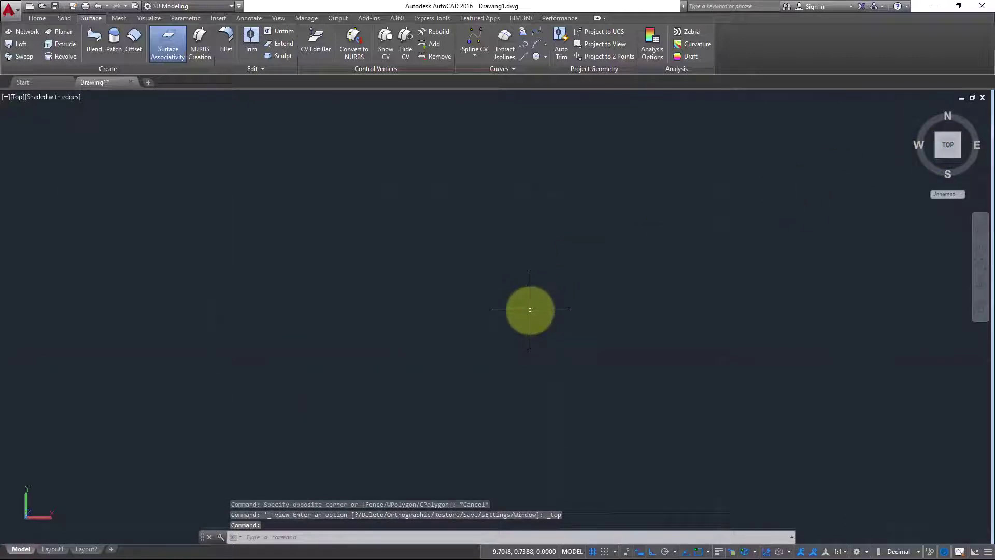
- Draw a large circle and a smaller concentric circle on the same centre
{"action": "type", "text": "c"}
{"action": "key", "text": "Return"}
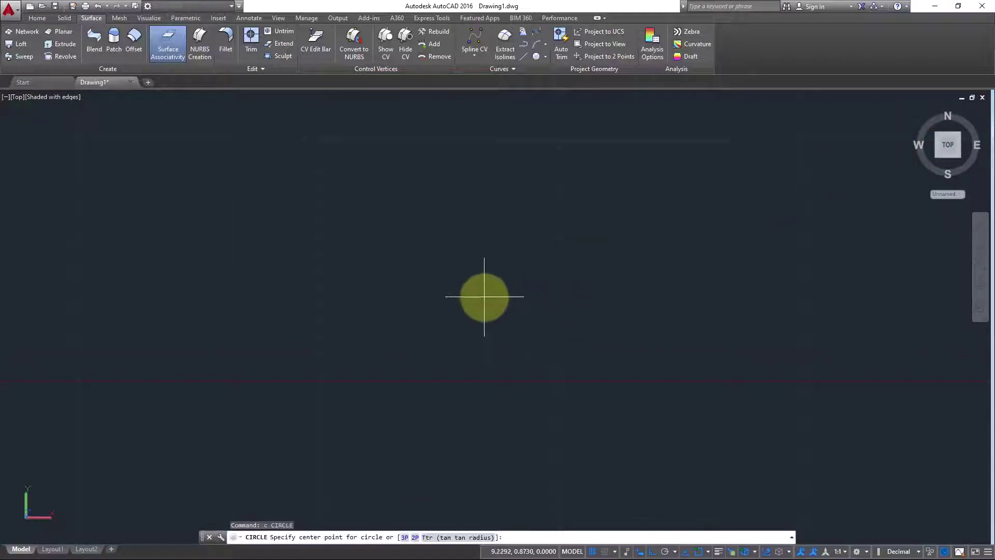
{"action": "left_click", "coordinate": [479, 278]}
{"action": "left_click", "coordinate": [518, 364]}
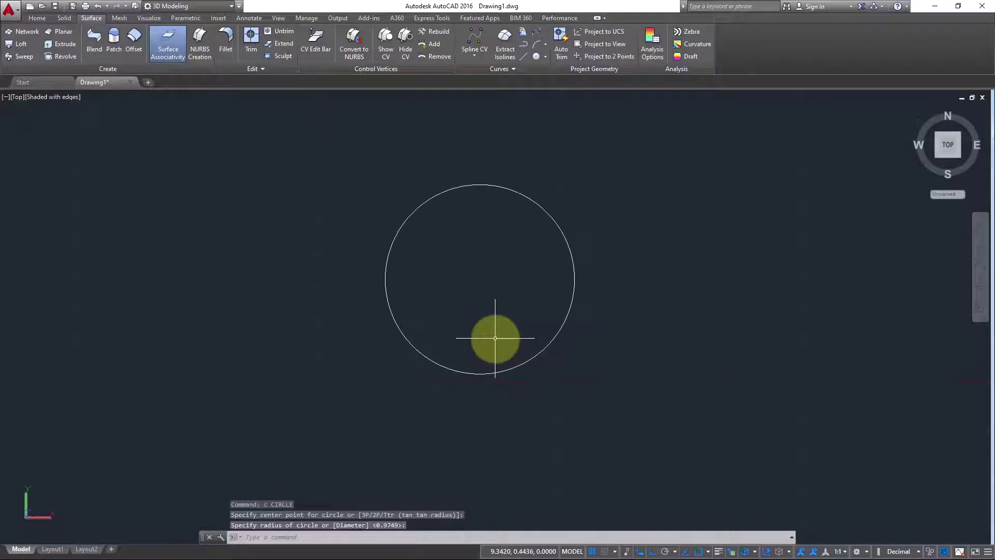
{"action": "type", "text": "c"}
{"action": "key", "text": "Return"}
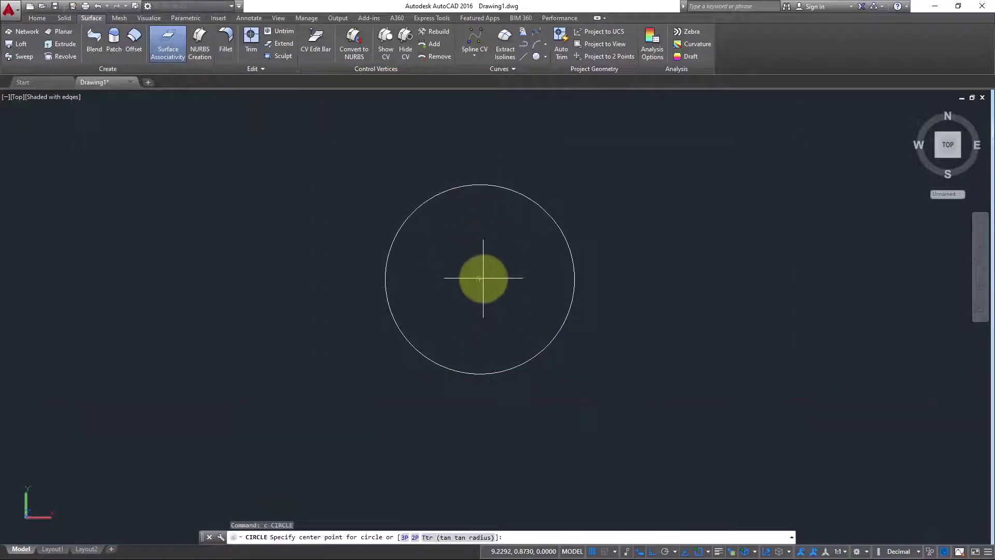
{"action": "left_click", "coordinate": [480, 278]}
{"action": "left_click", "coordinate": [537, 311]}
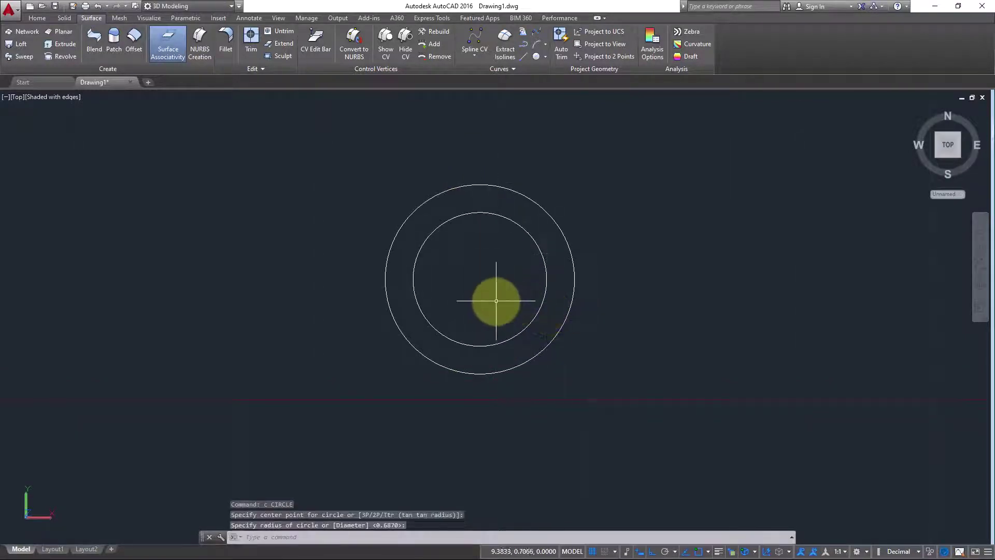
- Draw a small rectangle at the circles' centre, then orbit to a tilted front angle
{"action": "type", "text": "rec"}
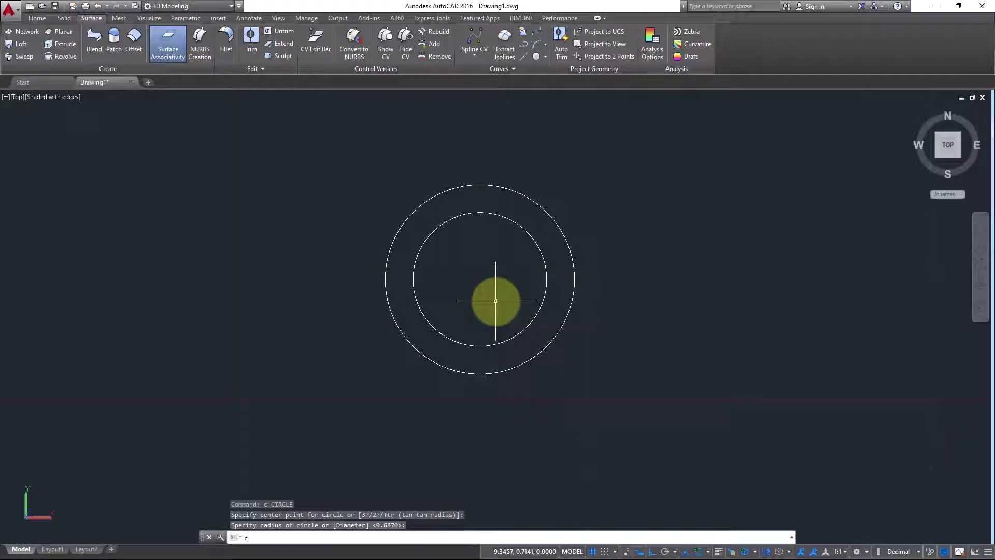
{"action": "key", "text": "Return"}
{"action": "left_click", "coordinate": [459, 264]}
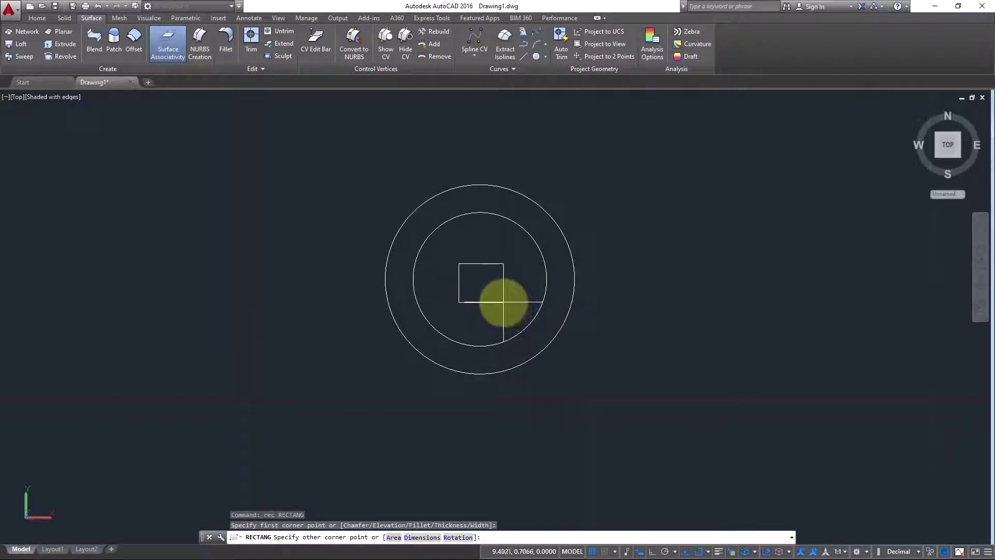
{"action": "left_click", "coordinate": [502, 299]}
{"action": "key", "text": "Escape"}
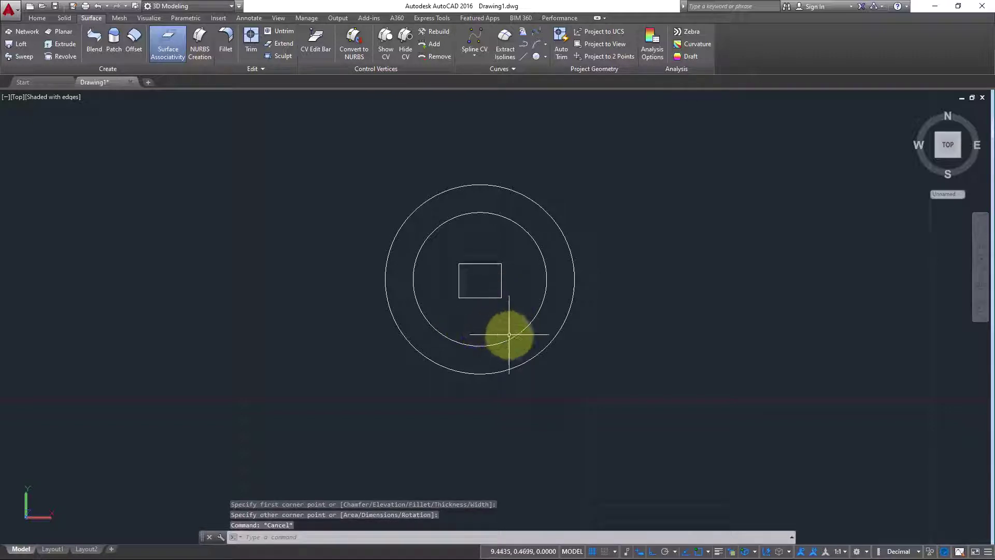
{"action": "middle_click_drag", "start_coordinate": [465, 329], "coordinate": [505, 203], "text": "shift"}
- Move the inner circle straight up above the large circle
{"action": "scroll", "coordinate": [457, 295], "scroll_direction": "up", "scroll_amount": 4}
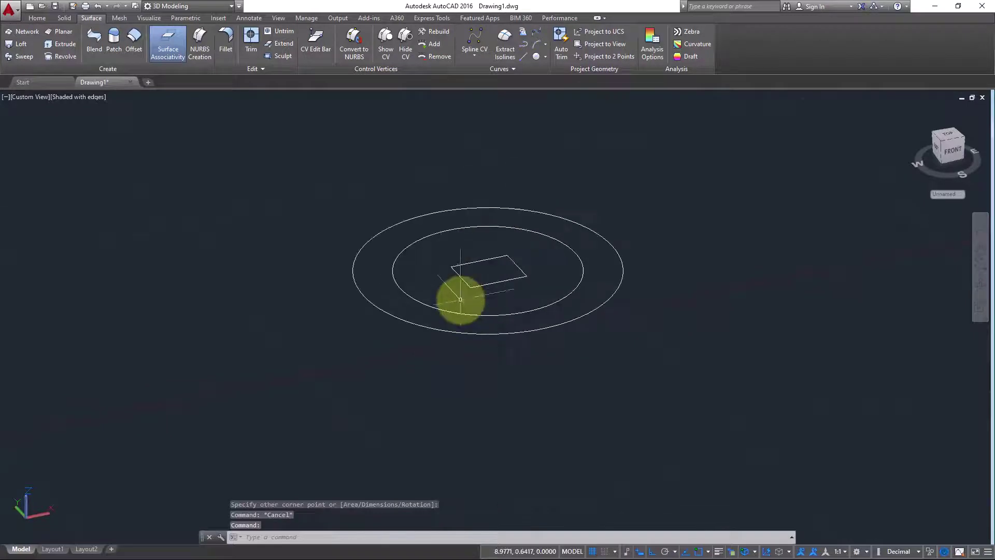
{"action": "middle_click_drag", "start_coordinate": [460, 311], "coordinate": [446, 365]}
{"action": "type", "text": "m"}
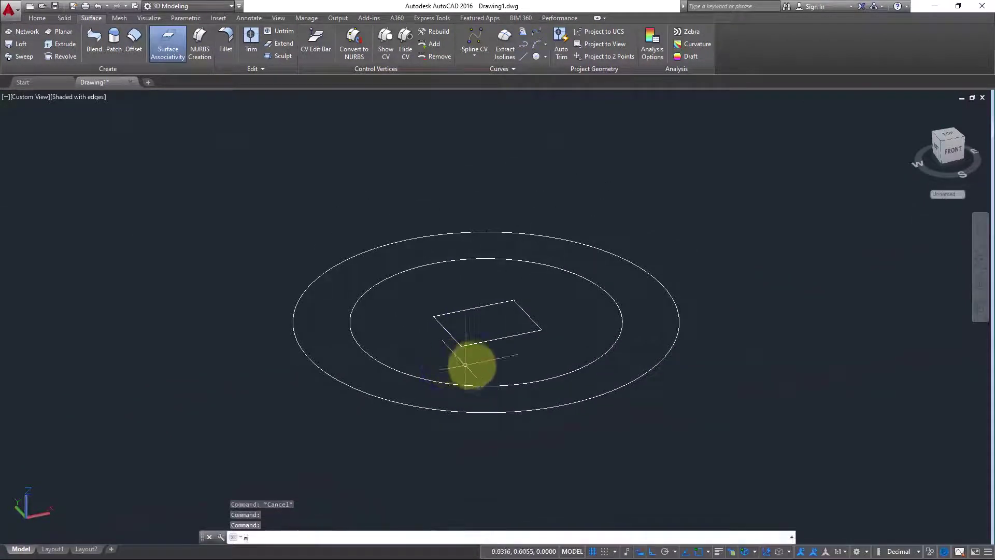
{"action": "key", "text": "Return"}
{"action": "left_click", "coordinate": [603, 365]}
{"action": "left_click", "coordinate": [596, 333]}
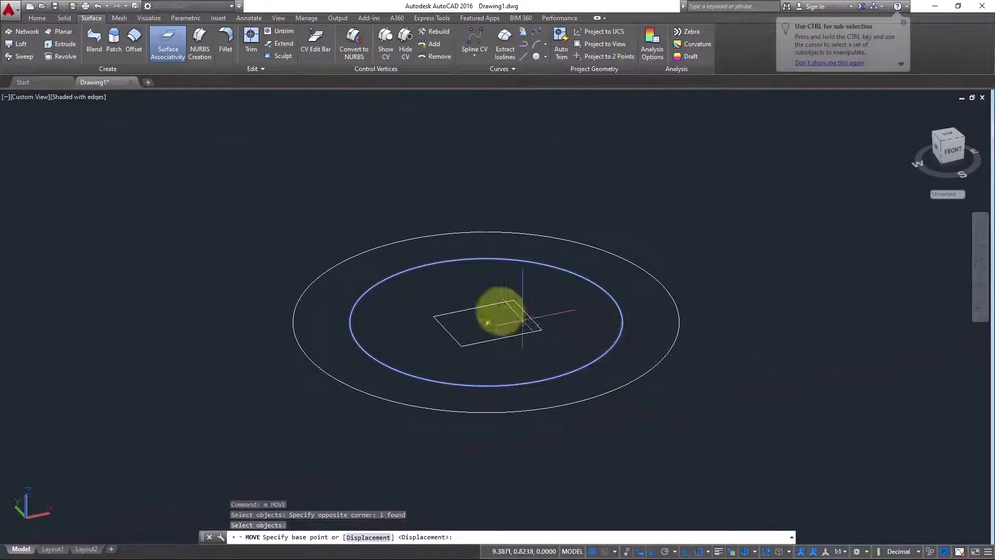
{"action": "left_click", "coordinate": [487, 323]}
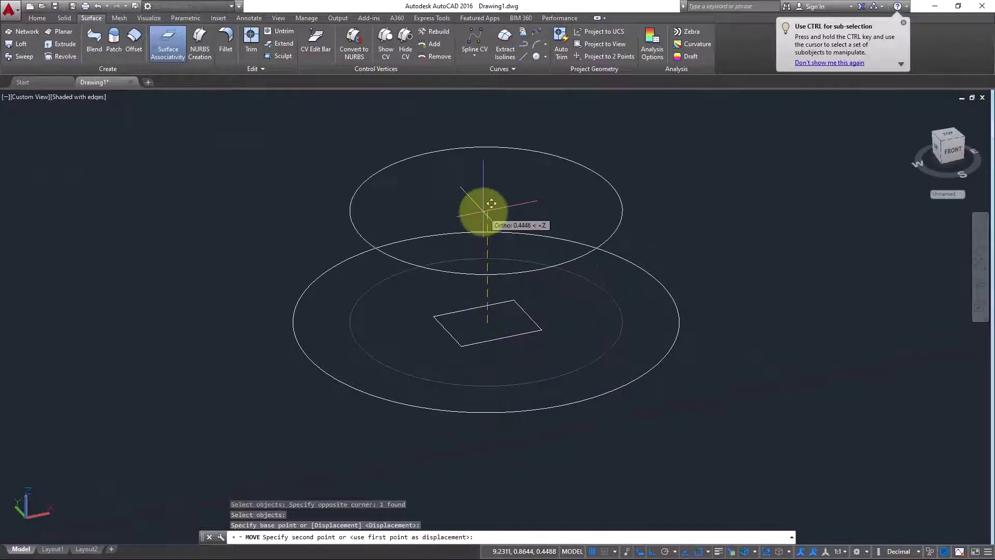
{"action": "left_click", "coordinate": [483, 211]}
{"action": "key", "text": "Escape"}
- Lift the rectangle higher than the inner circle, then orbit to a level side view
{"action": "type", "text": "m"}
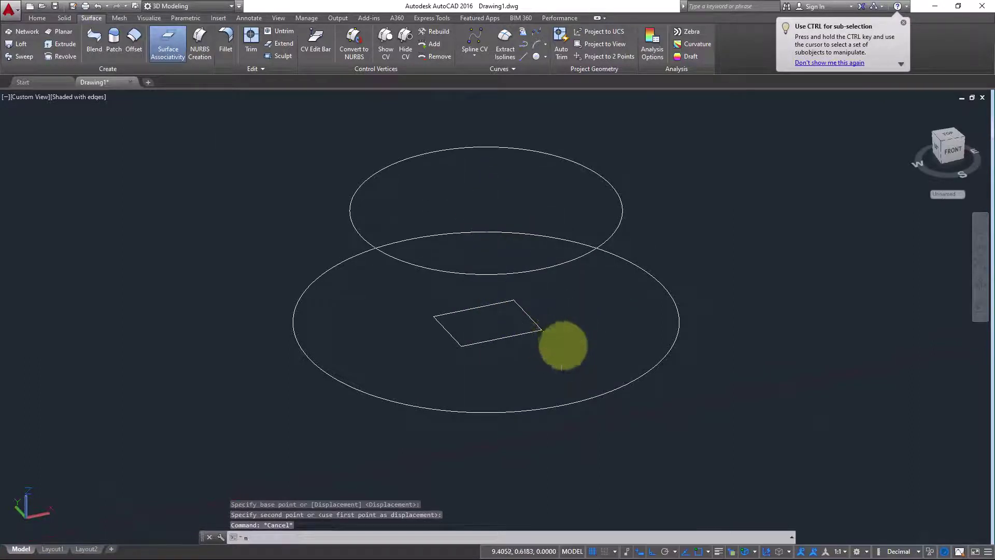
{"action": "key", "text": "Return"}
{"action": "left_click", "coordinate": [562, 344]}
{"action": "left_click", "coordinate": [505, 327]}
{"action": "key", "text": "Return"}
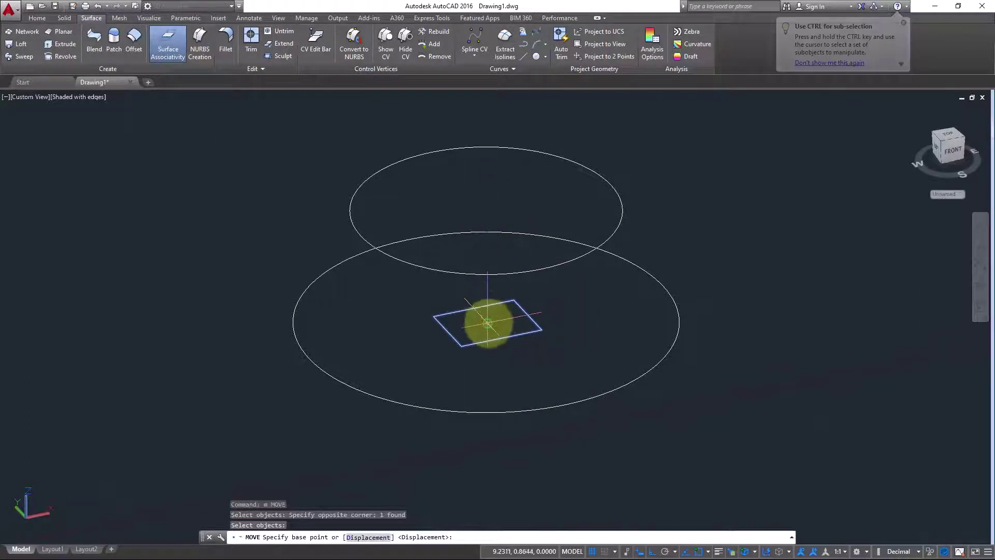
{"action": "left_click", "coordinate": [487, 321]}
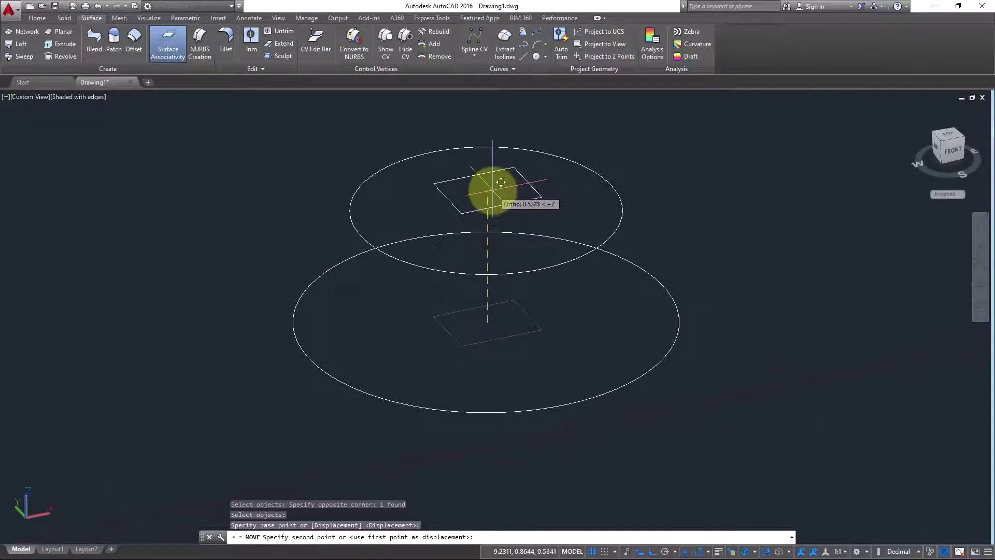
{"action": "left_click", "coordinate": [500, 182]}
{"action": "middle_click_drag", "start_coordinate": [497, 296], "coordinate": [529, 306], "text": "shift"}
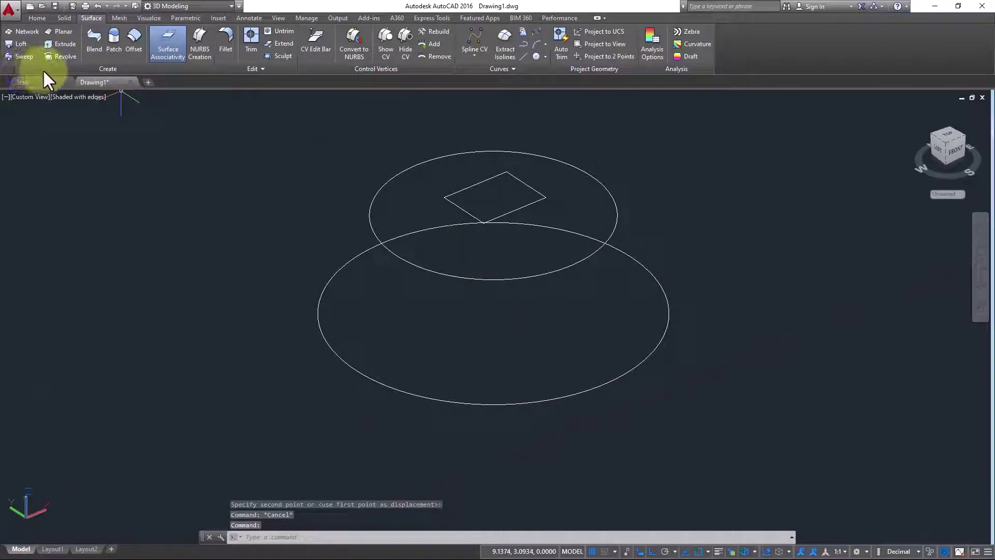
- Start a loft through the lower circle, upper circle and square as cross sections
{"action": "left_click", "coordinate": [21, 44]}
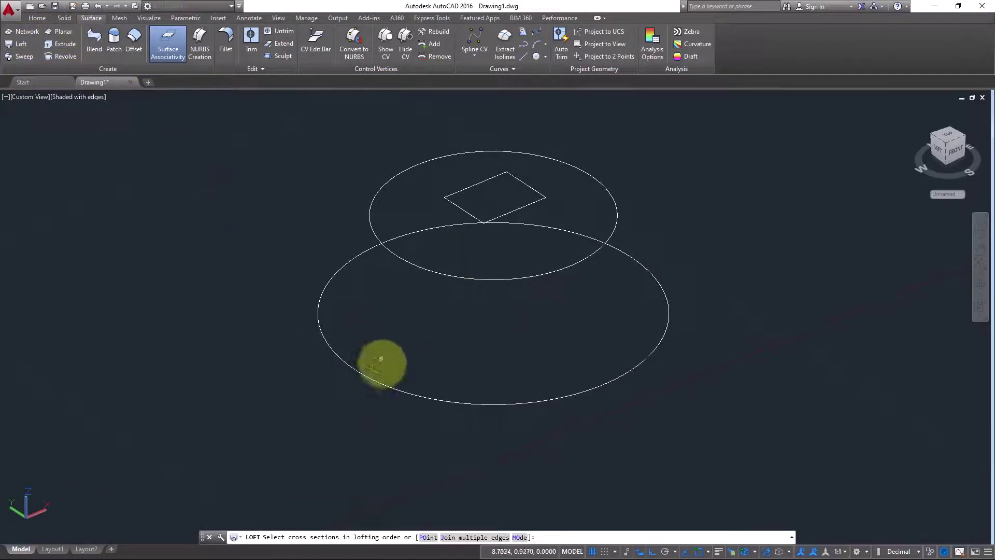
{"action": "left_click", "coordinate": [370, 380]}
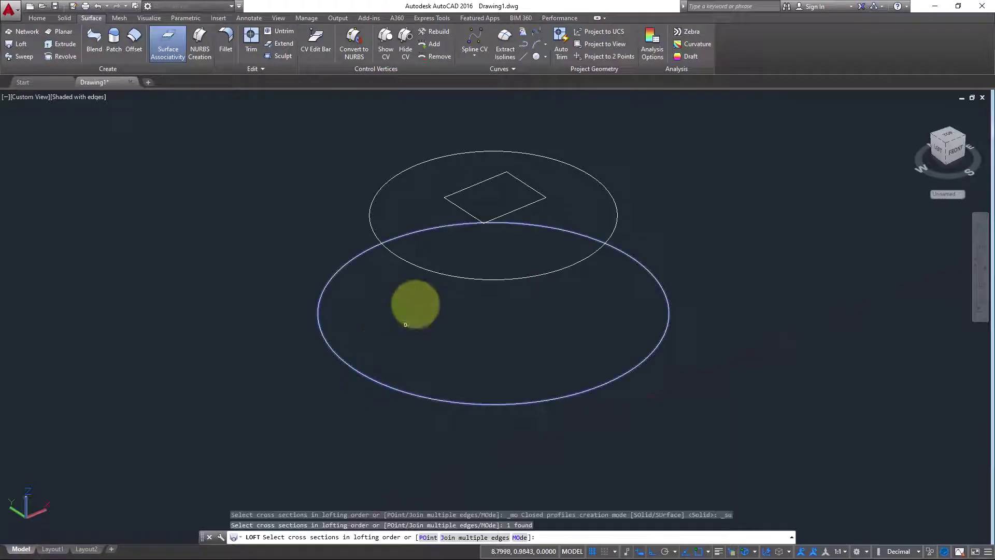
{"action": "left_click", "coordinate": [429, 271]}
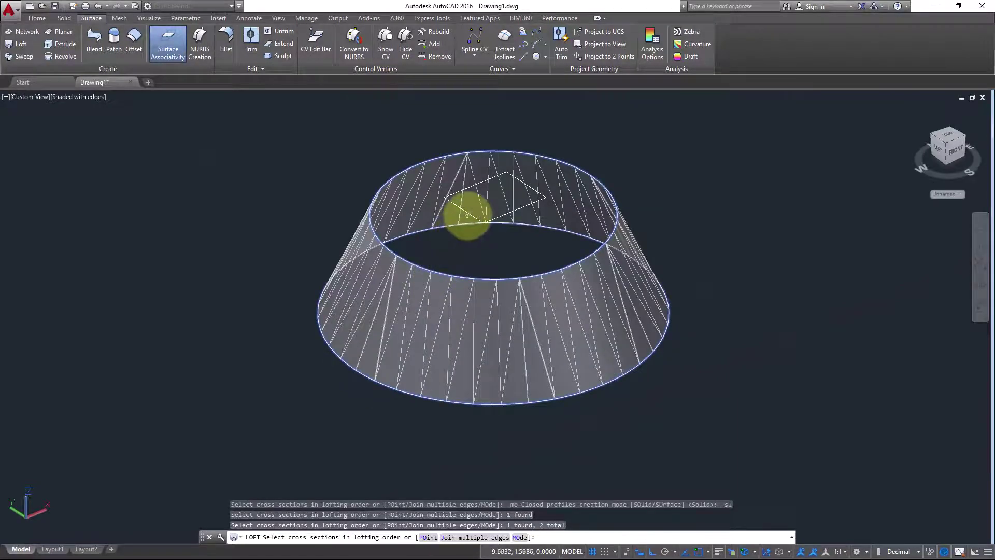
{"action": "left_click", "coordinate": [467, 214]}
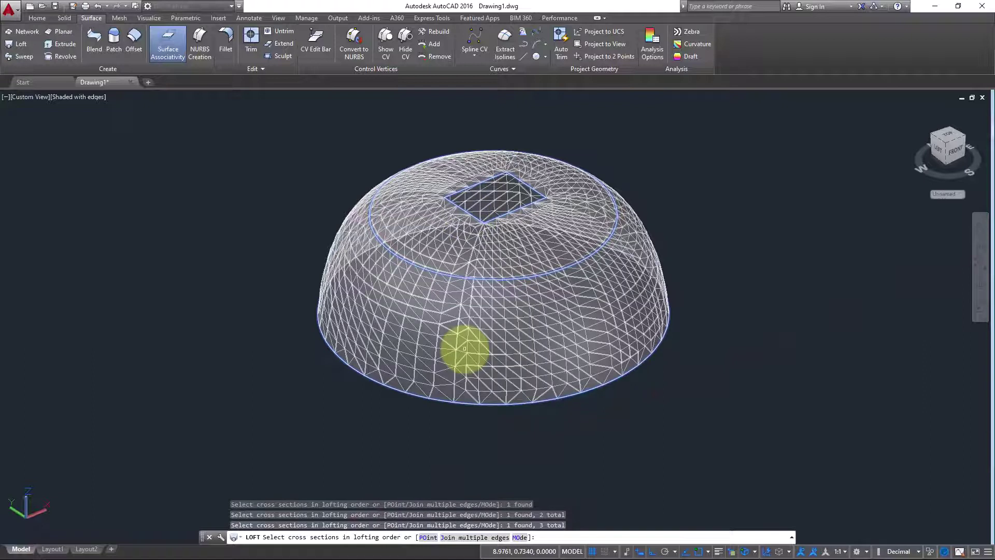
{"action": "key", "text": "Return"}
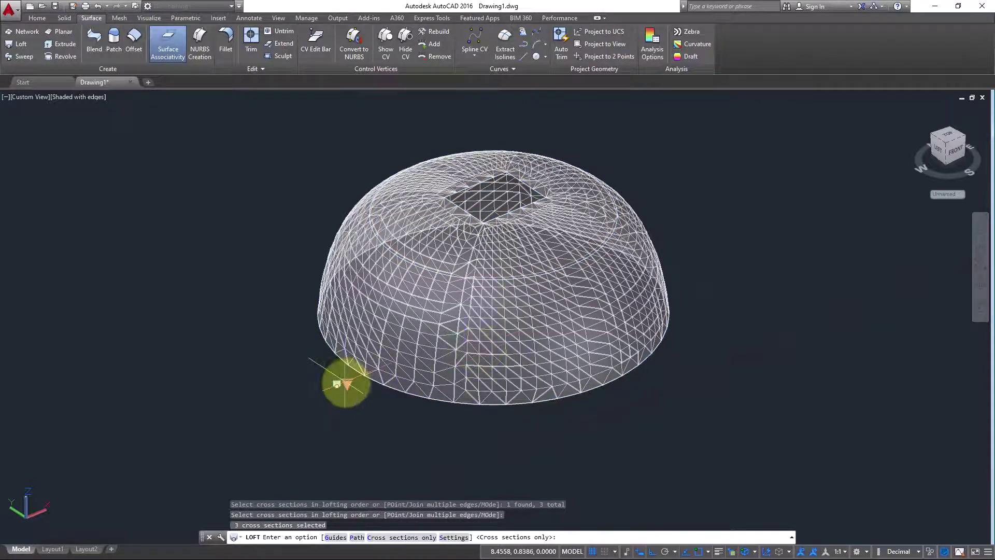
- Set the loft to Normal to start and end sections and create the dome
{"action": "right_click", "coordinate": [347, 384]}
{"action": "left_click", "coordinate": [379, 413]}
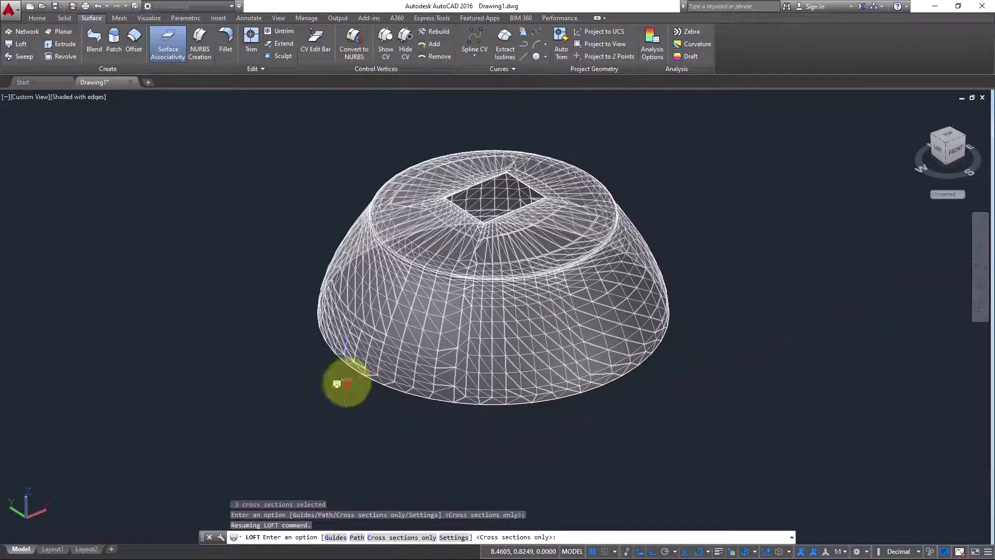
{"action": "right_click", "coordinate": [346, 385]}
{"action": "left_click", "coordinate": [376, 435]}
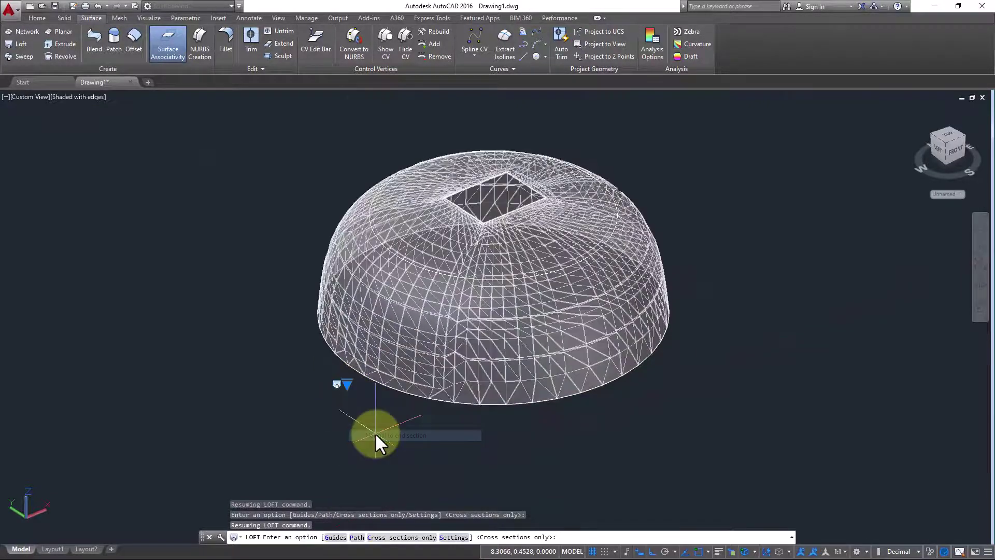
{"action": "right_click", "coordinate": [346, 384]}
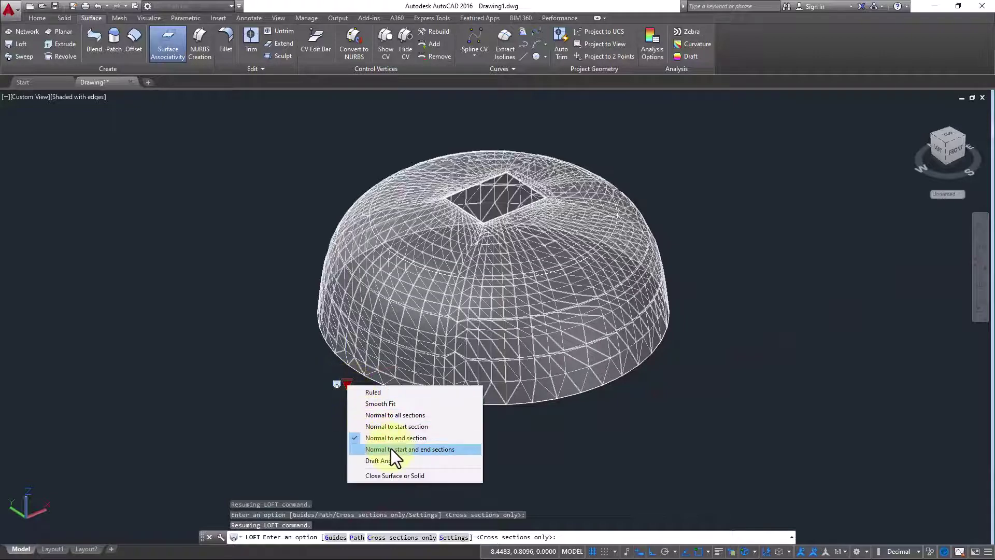
{"action": "left_click", "coordinate": [391, 447]}
{"action": "key", "text": "Return"}
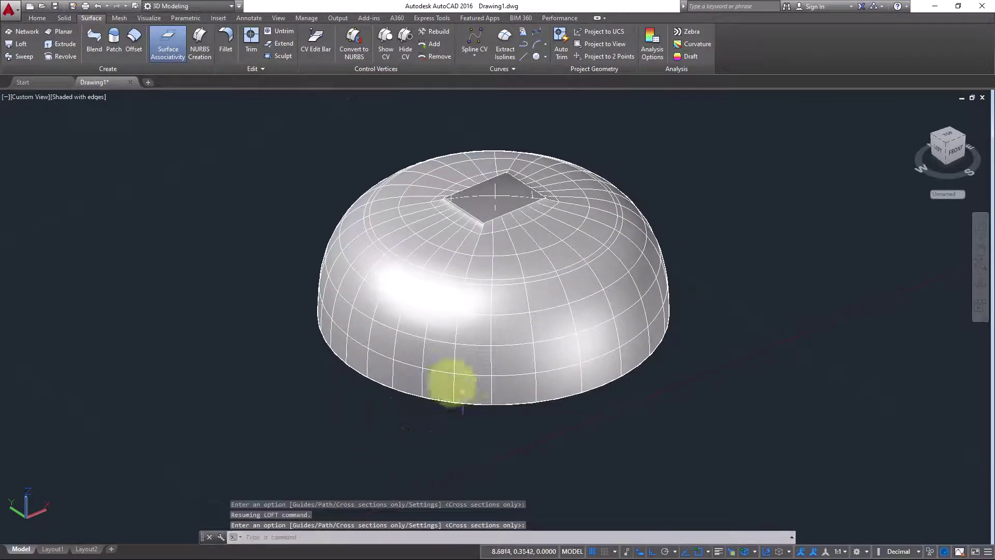
- Orbit and pan around the dome, then show the solid-creation commands including Revolve
{"action": "mouse_move", "coordinate": [430, 241]}
{"action": "middle_mouse_down", "text": "shift"}
{"action": "mouse_move", "coordinate": [493, 137]}
{"action": "mouse_move", "coordinate": [453, 289]}
{"action": "mouse_move", "coordinate": [455, 251]}
{"action": "mouse_move", "coordinate": [323, 289]}
{"action": "middle_mouse_up", "text": "shift"}
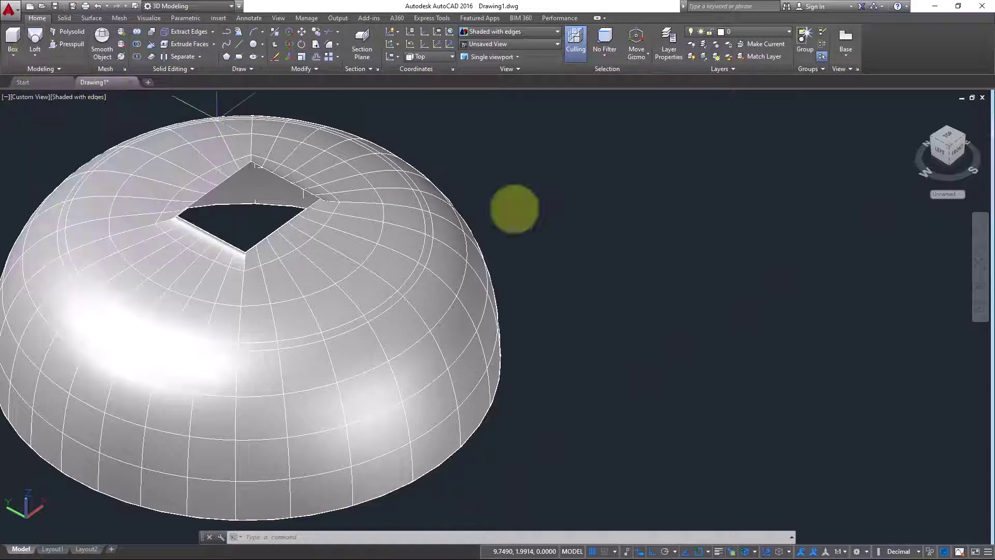
{"action": "scroll", "coordinate": [651, 329], "scroll_direction": "down", "scroll_amount": 3}
{"action": "middle_click_drag", "start_coordinate": [610, 333], "coordinate": [524, 335]}
{"action": "left_click", "coordinate": [31, 55]}
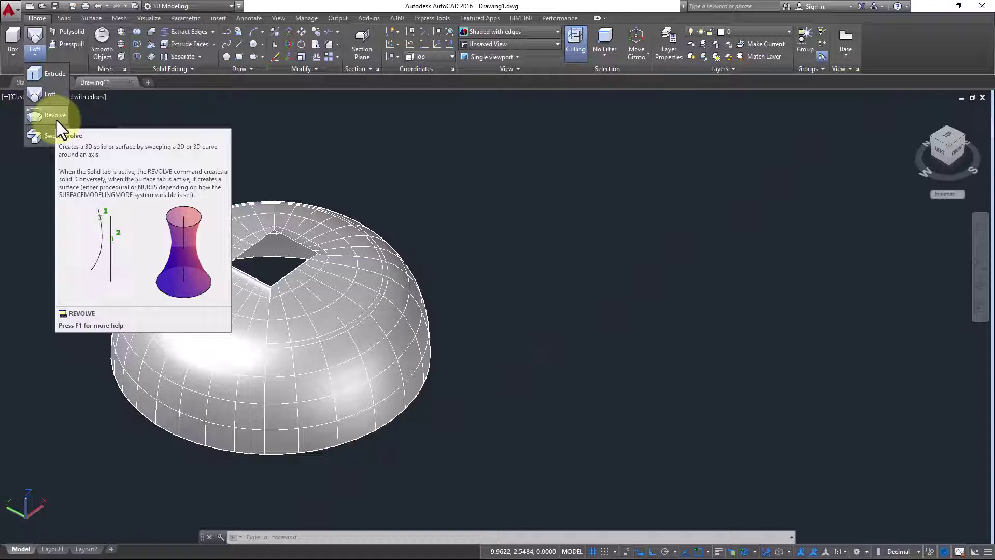
- Draw a straight axis line in empty space beside the dome
{"action": "left_click", "coordinate": [56, 117]}
{"action": "scroll", "coordinate": [540, 313], "scroll_direction": "up", "scroll_amount": 2}
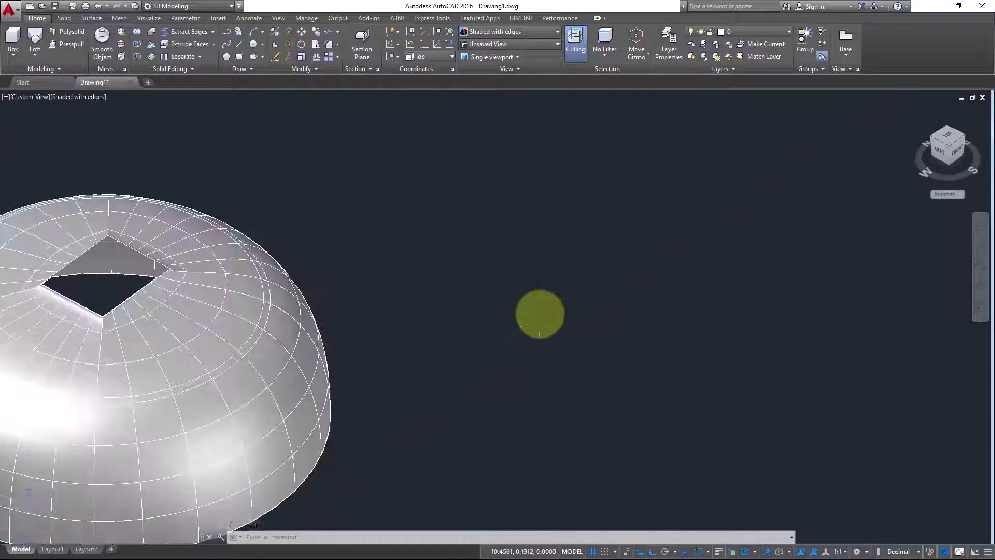
{"action": "type", "text": "l"}
{"action": "key", "text": "Return"}
{"action": "left_click", "coordinate": [541, 239]}
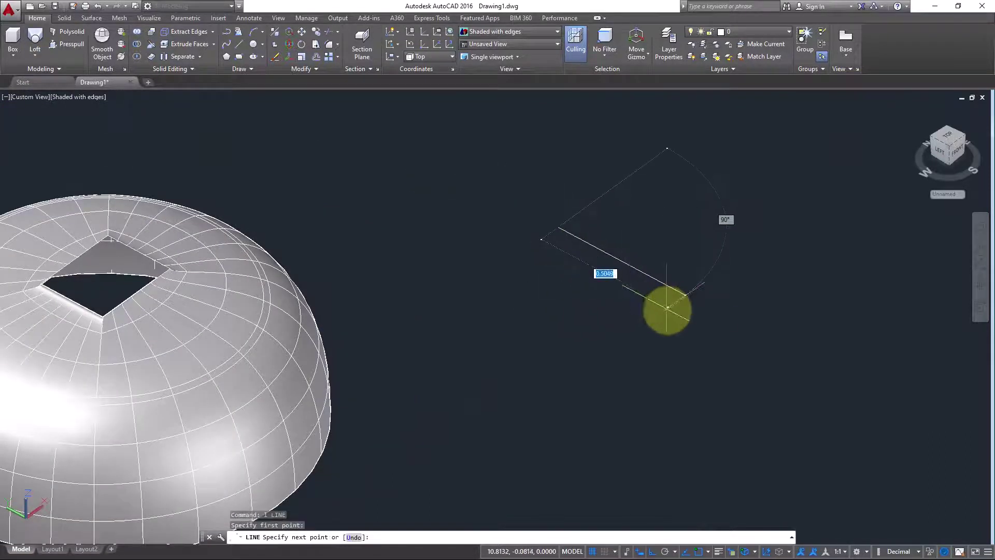
{"action": "key", "text": "Escape"}
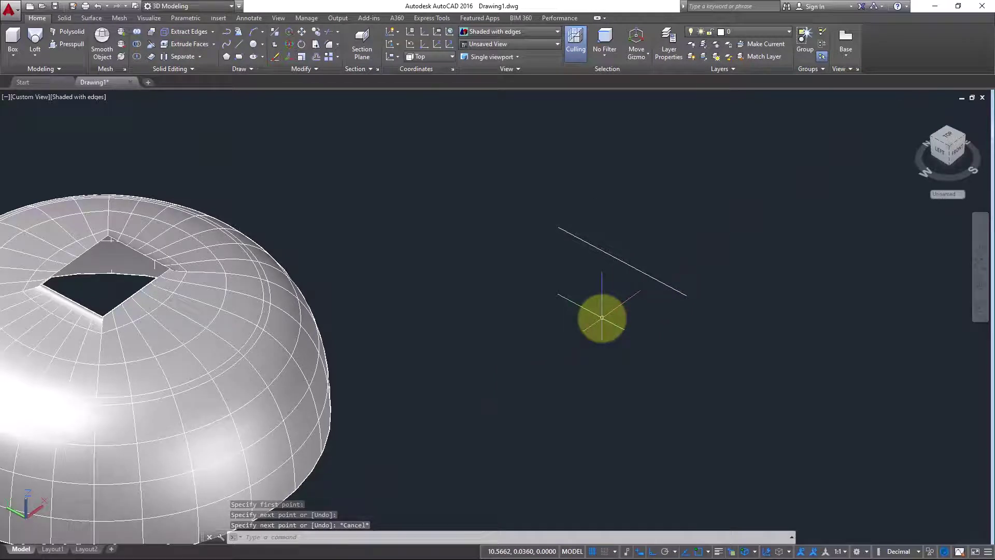
- Draw a three-point half-circle arc with Ortho turned off
{"action": "type", "text": "a"}
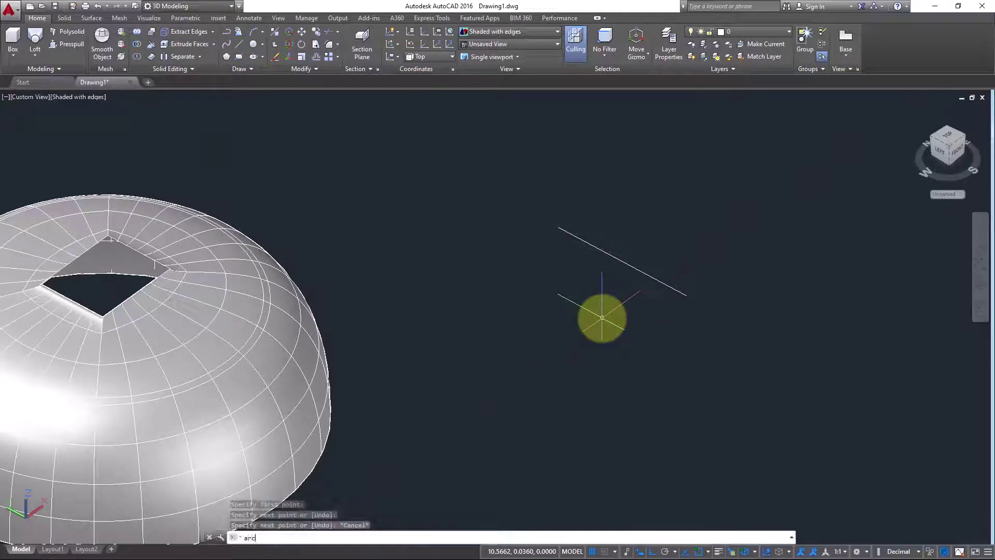
{"action": "type", "text": "rc"}
{"action": "key", "text": "Return"}
{"action": "left_click", "coordinate": [487, 290]}
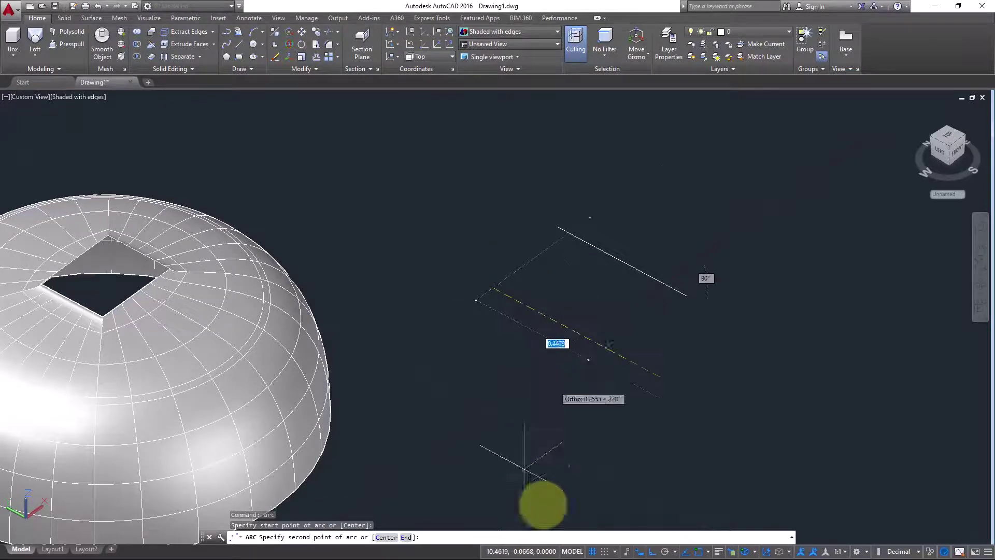
{"action": "left_click", "coordinate": [651, 549]}
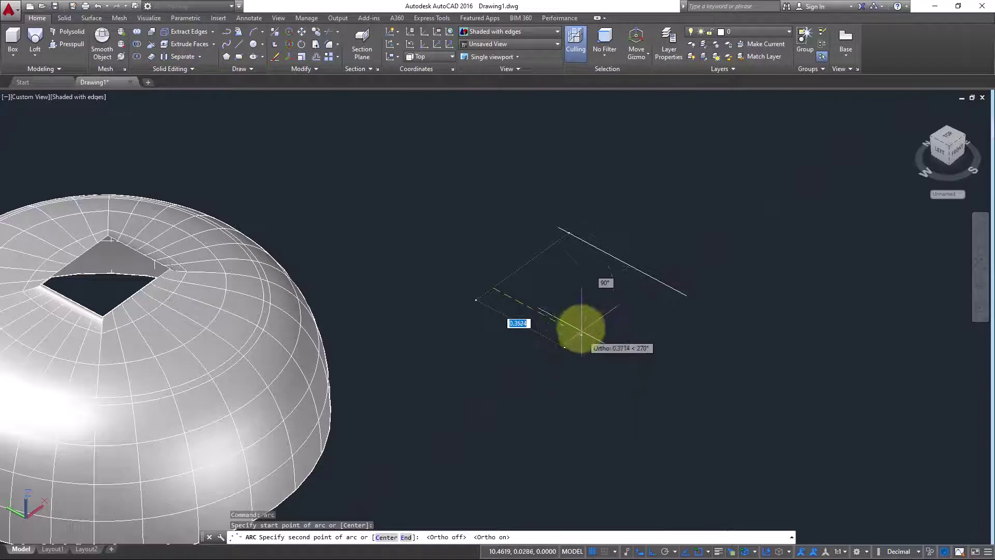
{"action": "left_click", "coordinate": [584, 289]}
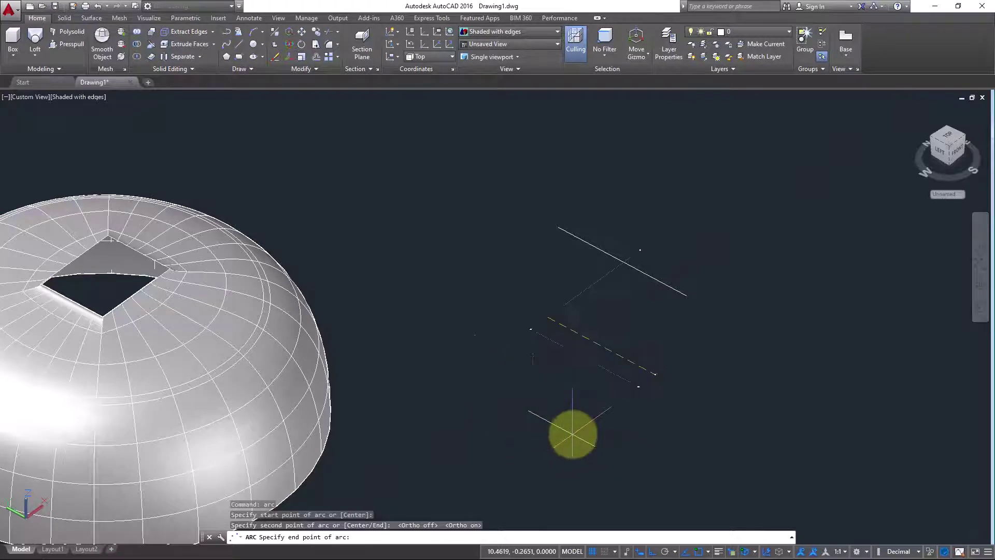
{"action": "left_click", "coordinate": [517, 389]}
{"action": "scroll", "coordinate": [528, 340], "scroll_direction": "up", "scroll_amount": 2}
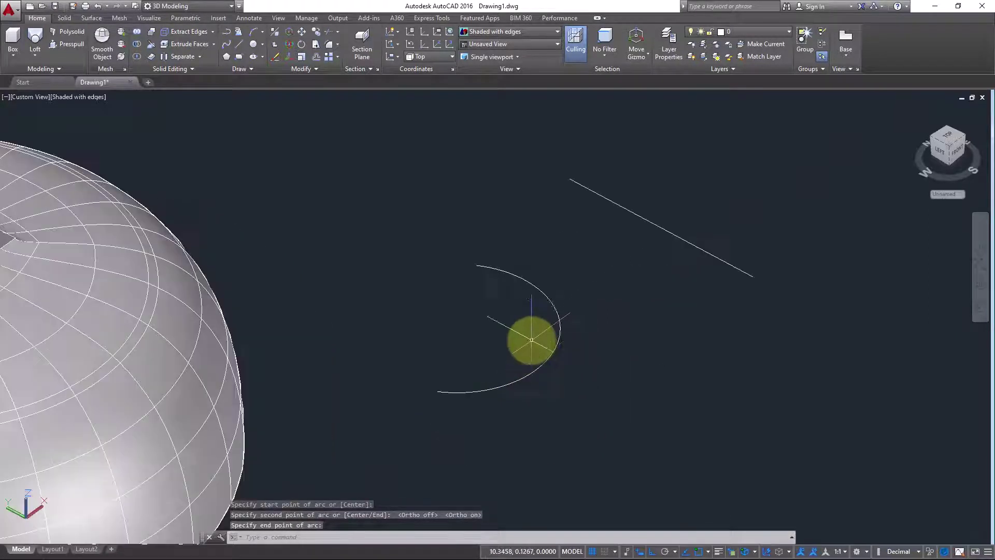
{"action": "scroll", "coordinate": [535, 356], "scroll_direction": "up", "scroll_amount": 1}
- Move the arc next to the axis line
{"action": "type", "text": "m"}
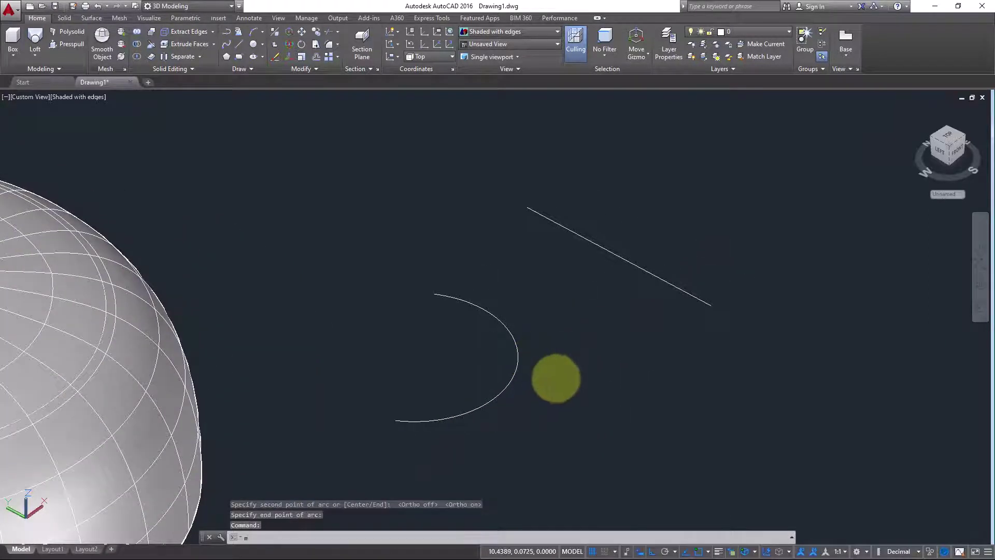
{"action": "key", "text": "Return"}
{"action": "left_click", "coordinate": [555, 375]}
{"action": "left_click", "coordinate": [489, 355]}
{"action": "key", "text": "Return"}
{"action": "left_click", "coordinate": [516, 343]}
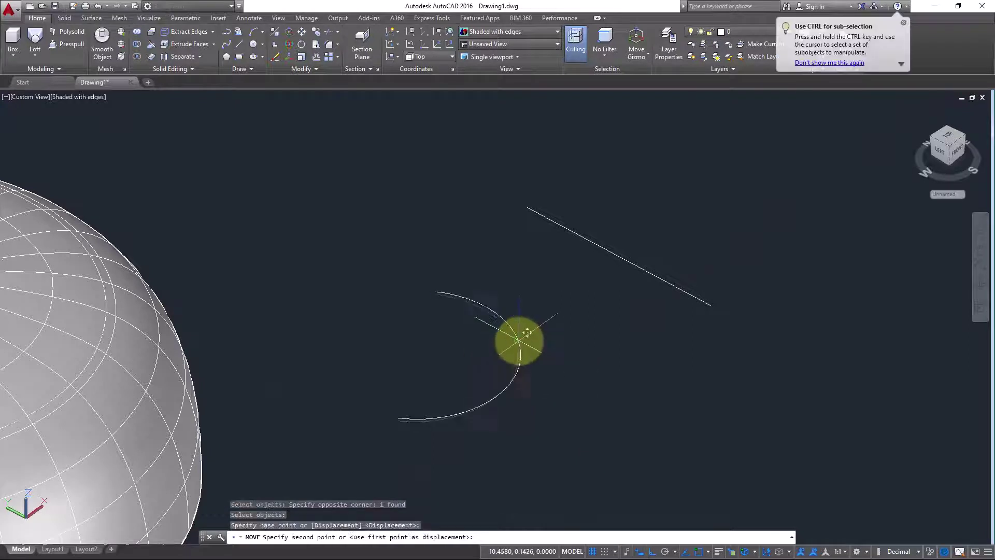
{"action": "left_click", "coordinate": [573, 307]}
{"action": "key", "text": "Escape"}
{"action": "middle_click_drag", "start_coordinate": [642, 353], "coordinate": [617, 365]}
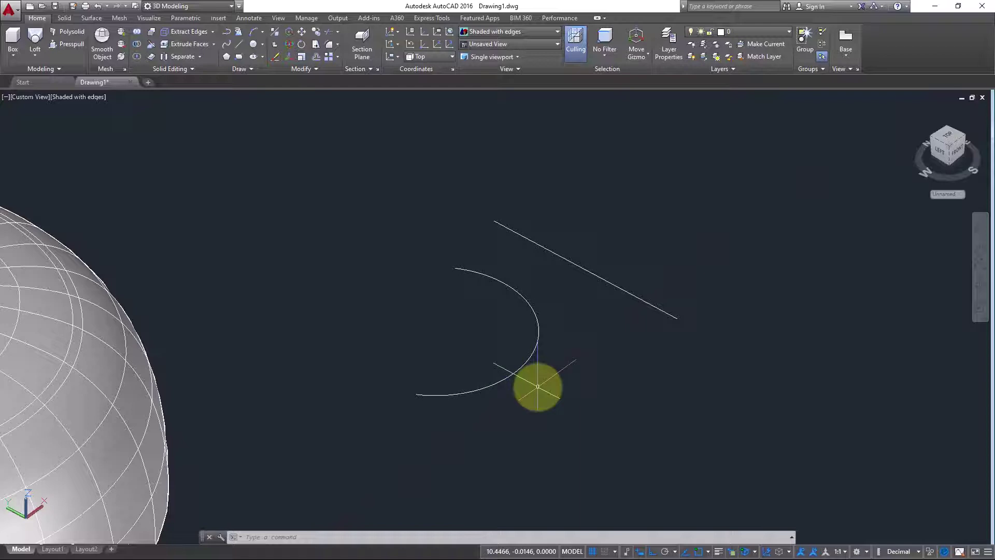
- Start REVOLVE and select the arc as the profile
{"action": "left_click", "coordinate": [35, 56]}
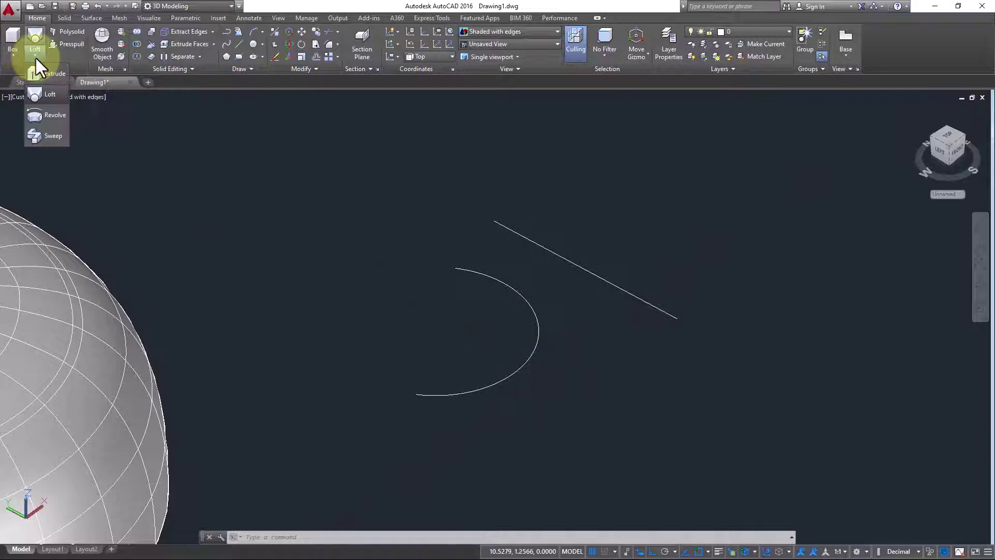
{"action": "left_click", "coordinate": [55, 115]}
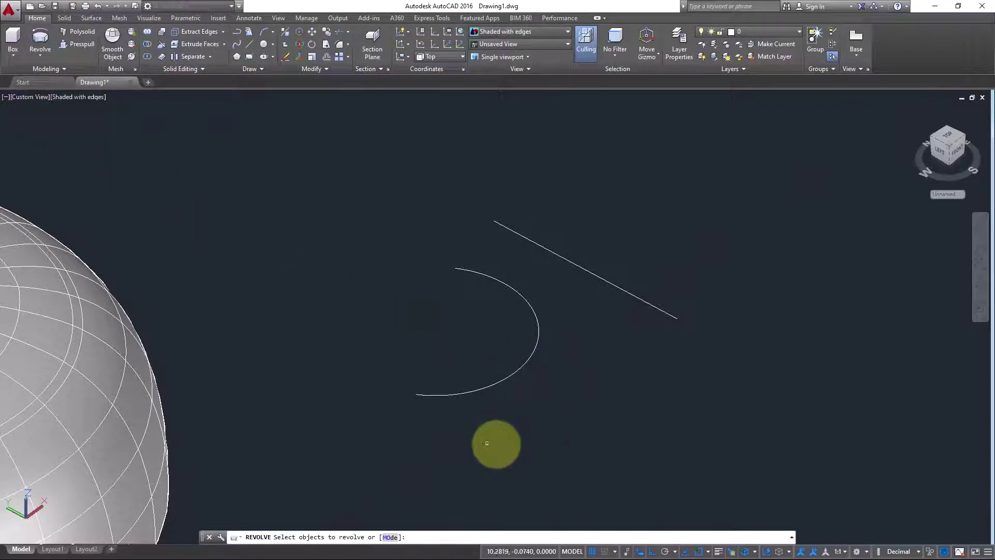
{"action": "left_click", "coordinate": [517, 410]}
{"action": "left_click", "coordinate": [462, 336]}
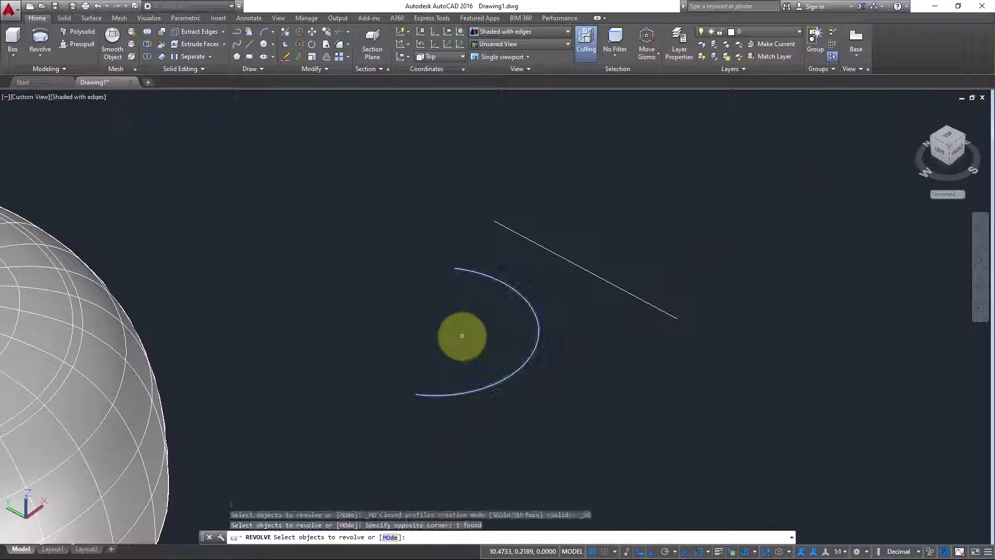
{"action": "key", "text": "Return"}
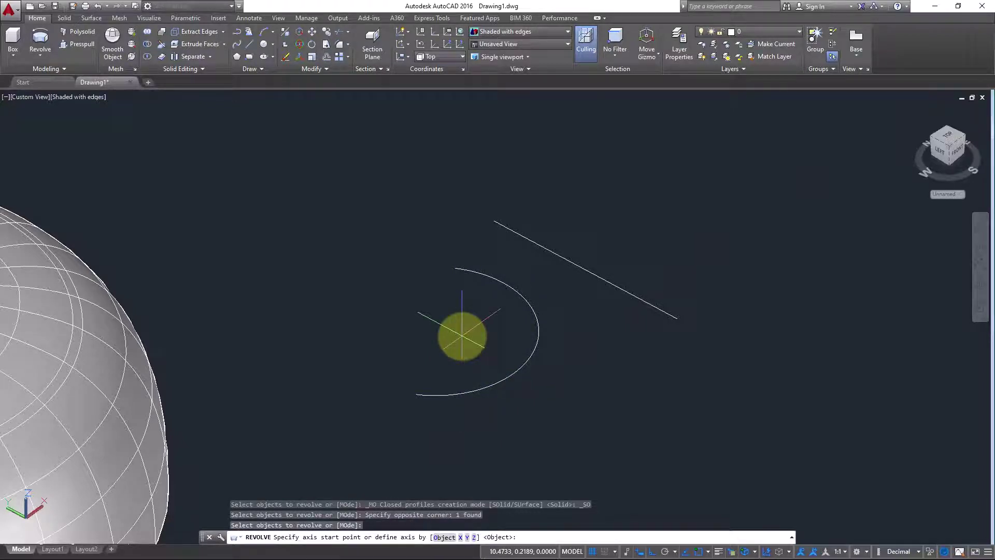
- Revolve the arc 360° around the line's two endpoints, then orbit around the torus
{"action": "left_click", "coordinate": [673, 319]}
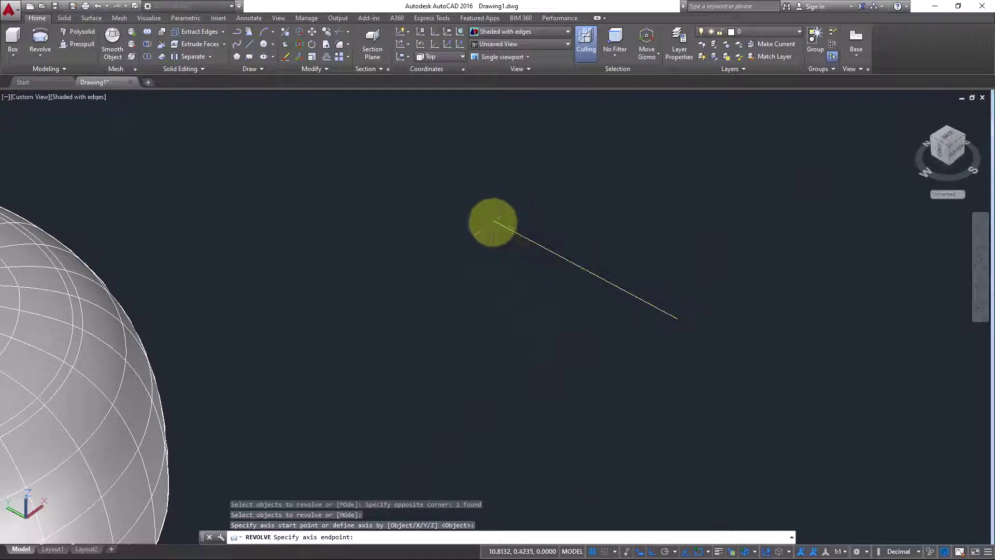
{"action": "left_click", "coordinate": [493, 222]}
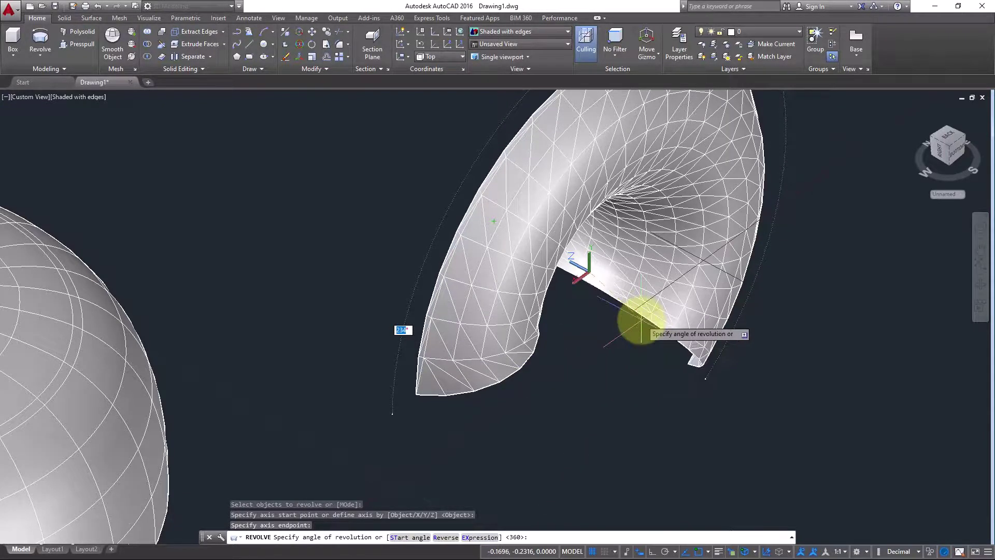
{"action": "key", "text": "Return"}
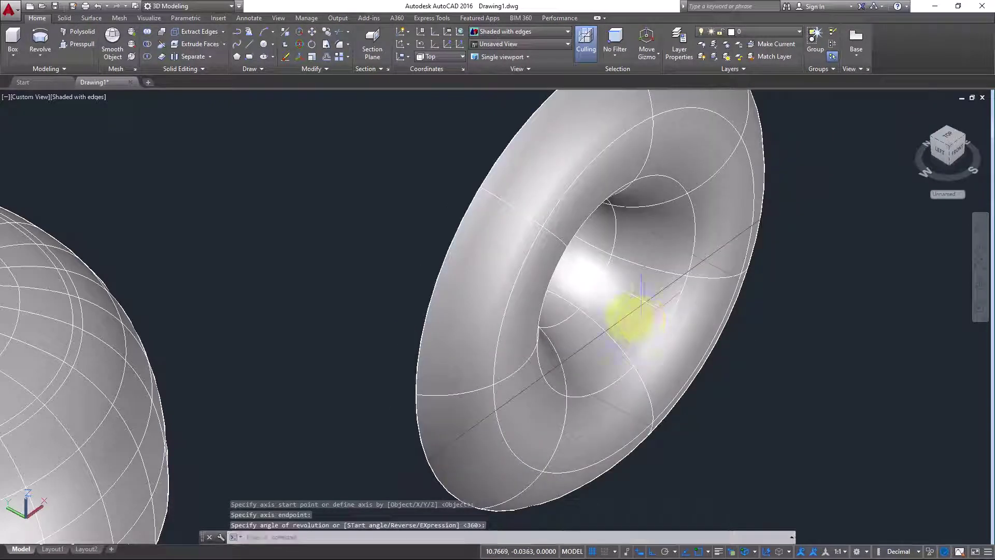
{"action": "middle_click_drag", "start_coordinate": [605, 331], "coordinate": [386, 333], "text": "shift"}
{"action": "scroll", "coordinate": [642, 313], "scroll_direction": "down", "scroll_amount": 5}
{"action": "scroll", "coordinate": [520, 360], "scroll_direction": "up", "scroll_amount": 2}
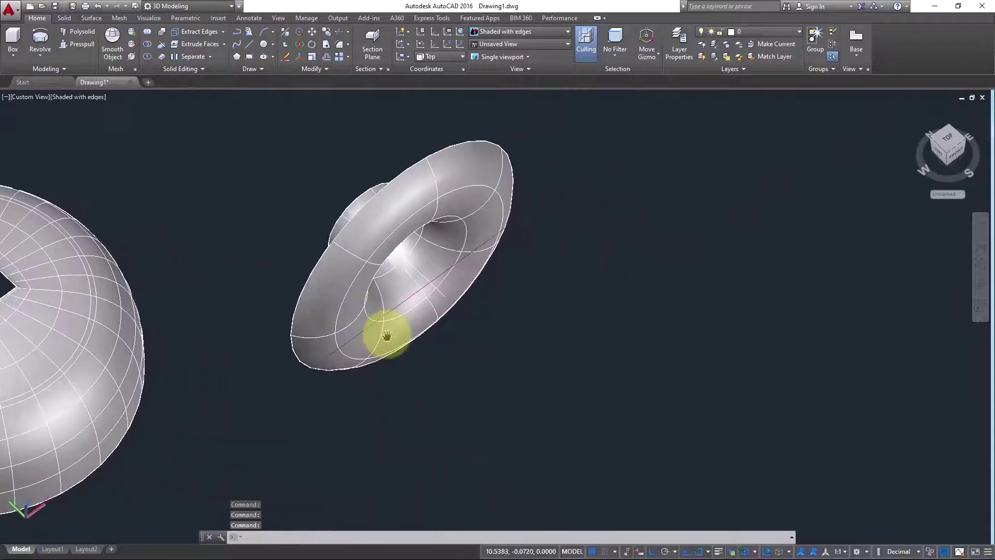
- Switch to the Top view and zoom toward empty space
{"action": "left_click", "coordinate": [35, 96]}
{"action": "left_click", "coordinate": [64, 123]}
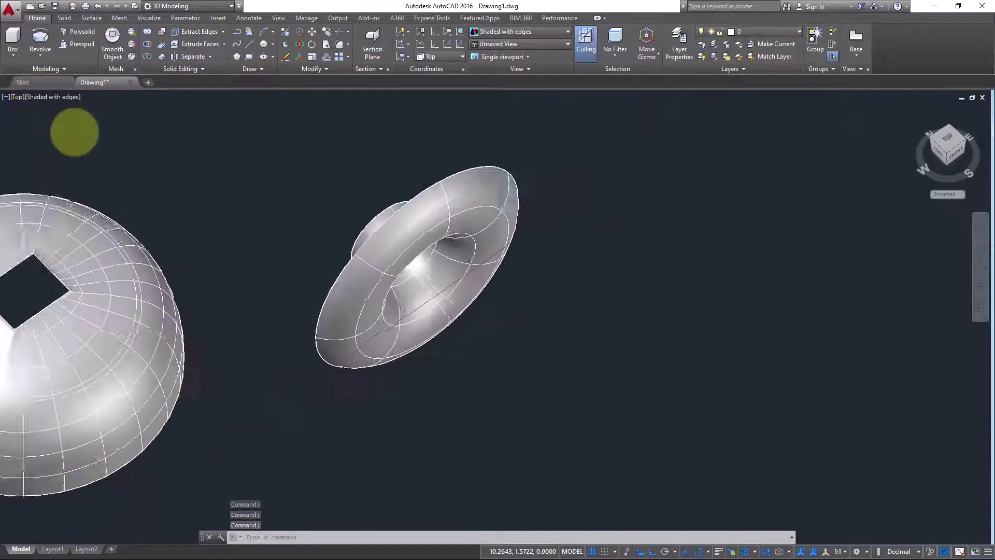
{"action": "middle_click_drag", "start_coordinate": [722, 375], "coordinate": [546, 357]}
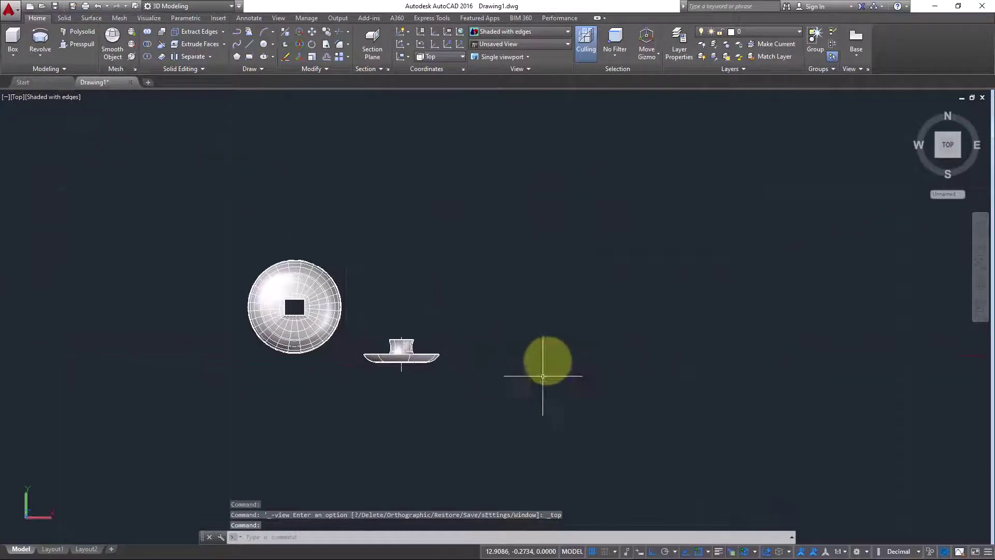
{"action": "scroll", "coordinate": [548, 349], "scroll_direction": "up", "scroll_amount": 3}
{"action": "scroll", "coordinate": [535, 320], "scroll_direction": "up", "scroll_amount": 2}
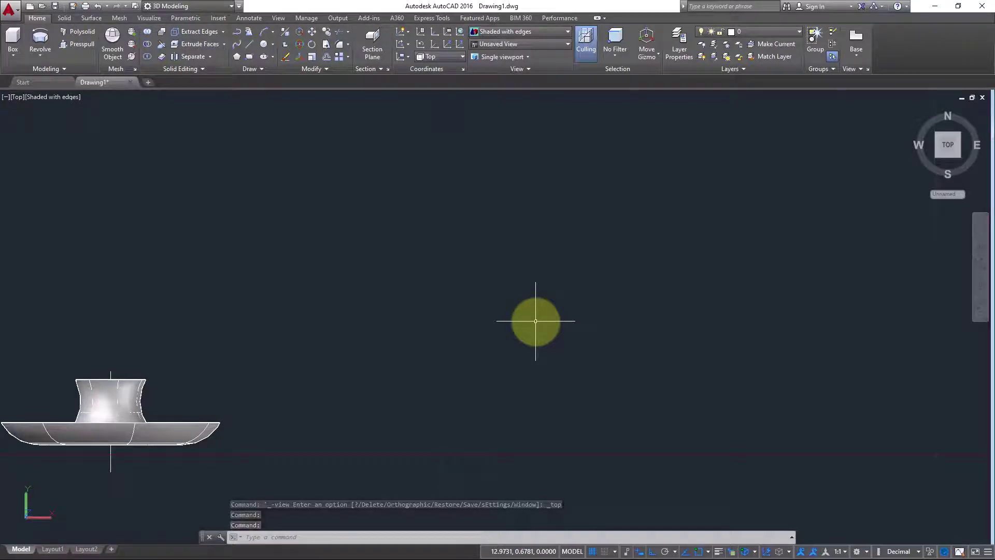
- Start a polyline with a vertical first stroke
{"action": "type", "text": "pl"}
{"action": "key", "text": "Return"}
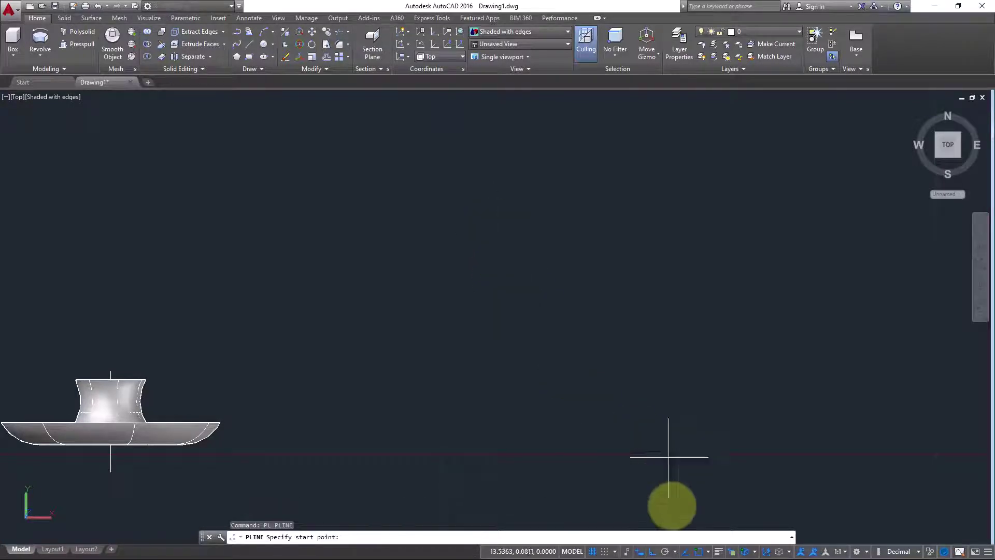
{"action": "left_click", "coordinate": [652, 550]}
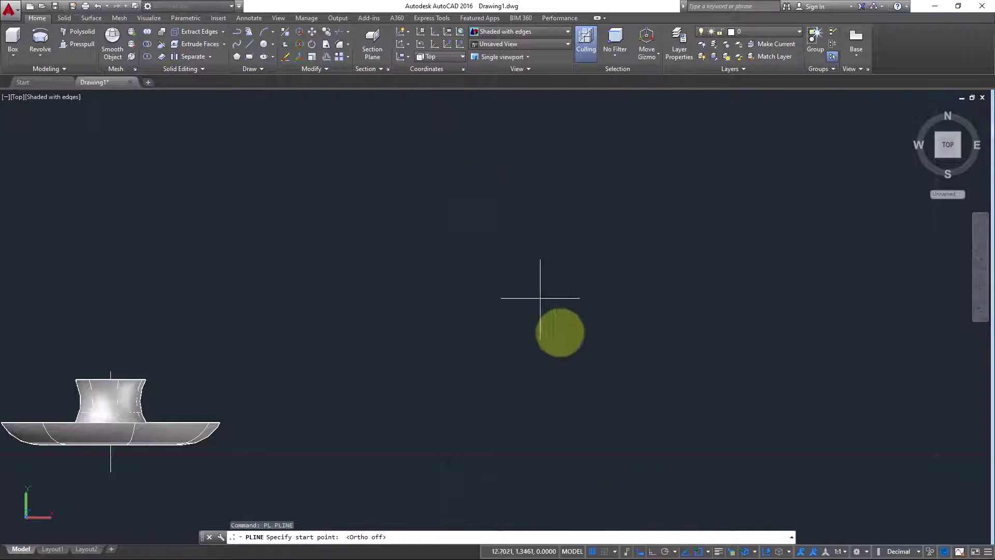
{"action": "left_click", "coordinate": [496, 189]}
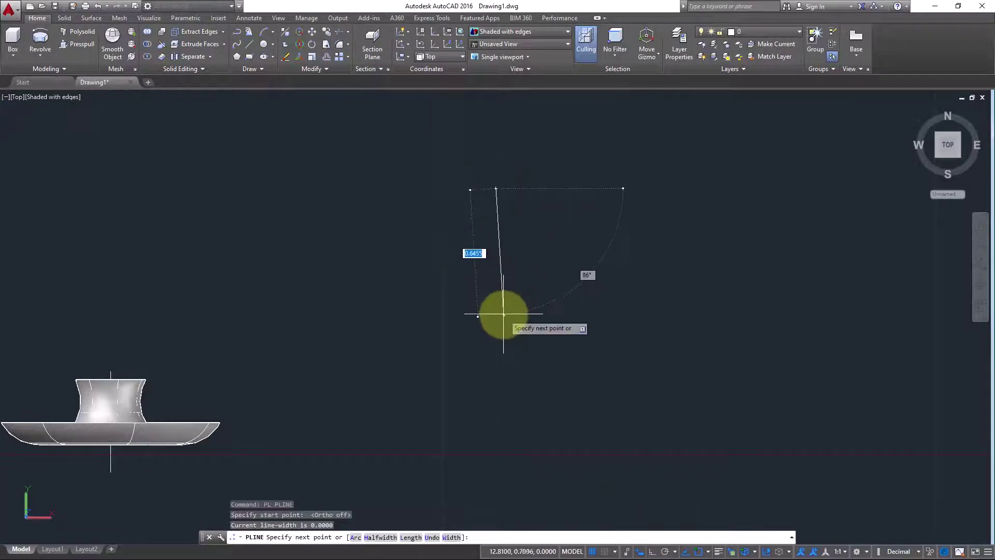
{"action": "key", "text": "F8"}
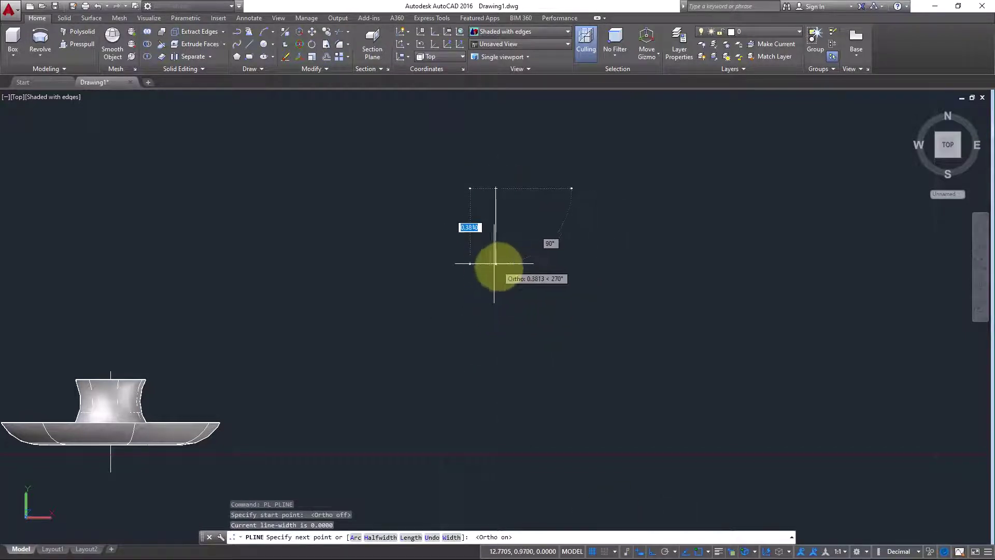
{"action": "left_click", "coordinate": [499, 268]}
- Continue the polyline with a diagonal, a second vertical and a short horizontal foot
{"action": "key", "text": "F8"}
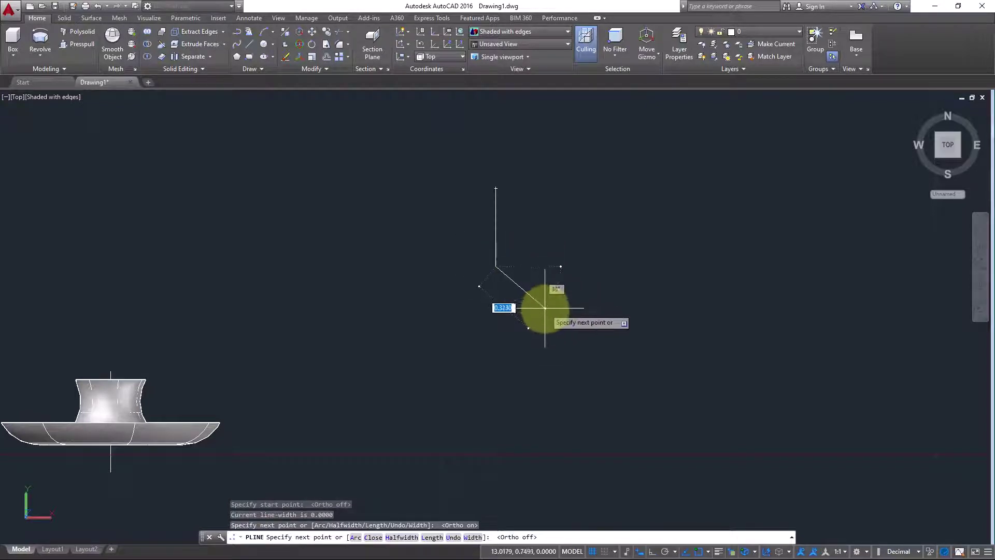
{"action": "left_click", "coordinate": [544, 315]}
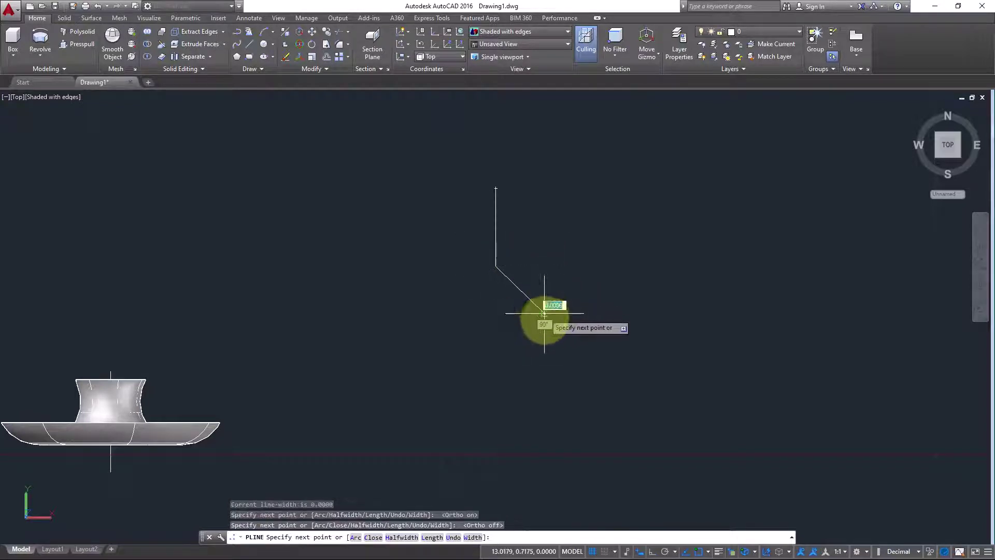
{"action": "key", "text": "F8"}
{"action": "left_click", "coordinate": [544, 434]}
{"action": "left_click", "coordinate": [505, 434]}
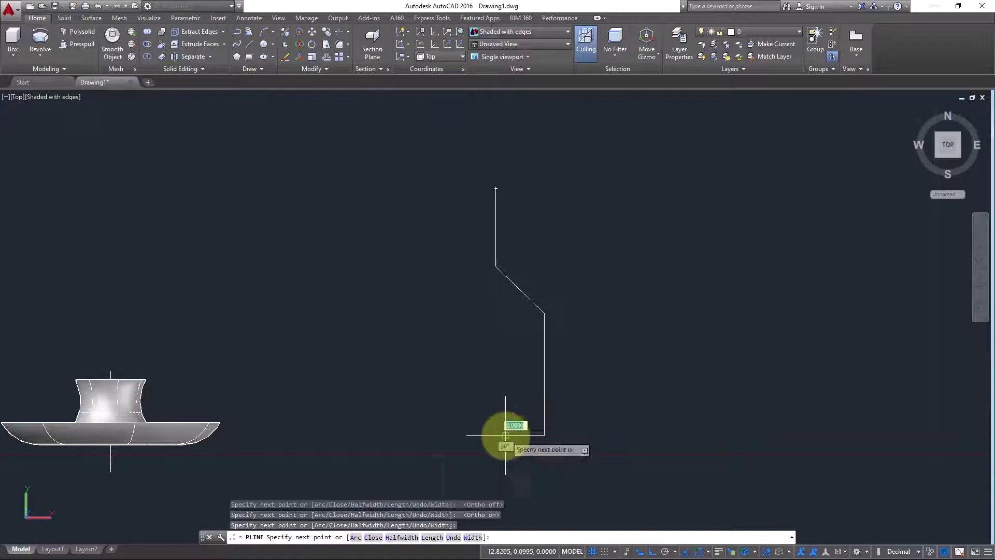
{"action": "key", "text": "Escape"}
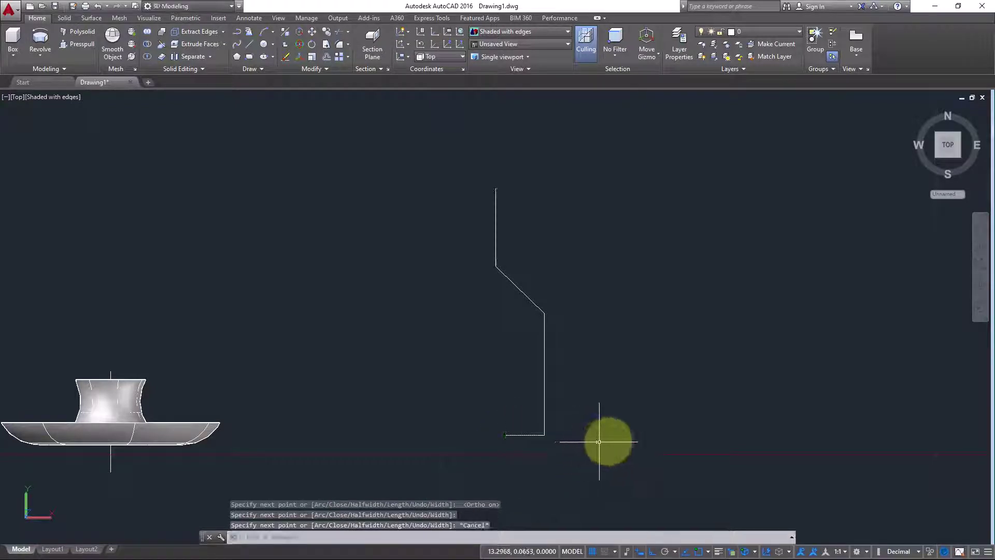
{"action": "middle_click_drag", "start_coordinate": [599, 441], "coordinate": [574, 444]}
{"action": "scroll", "coordinate": [466, 255], "scroll_direction": "up", "scroll_amount": 3}
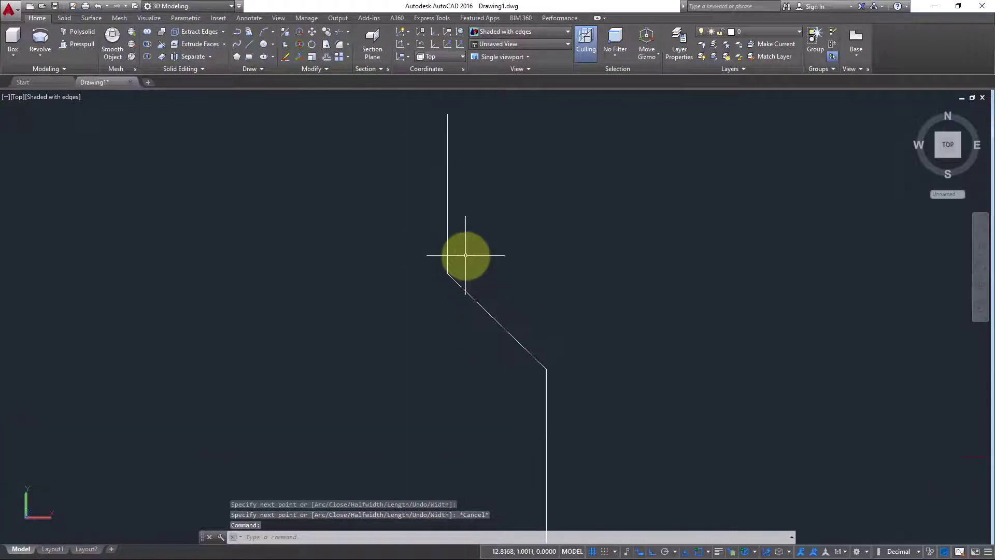
- Fillet the upper bend between the top vertical and diagonal with radius 0.2
{"action": "type", "text": "f"}
{"action": "key", "text": "Return"}
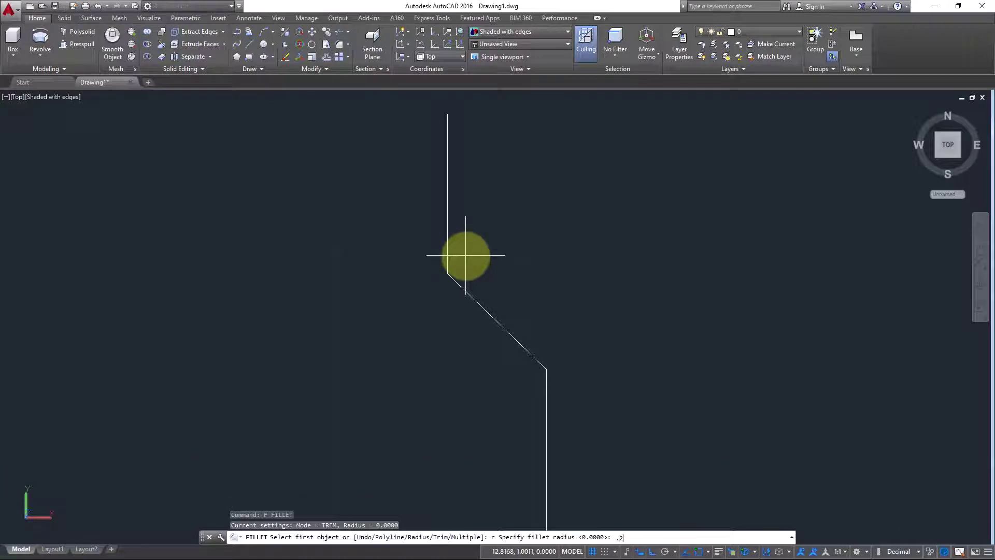
{"action": "key", "text": "Return"}
{"action": "left_click", "coordinate": [447, 262]}
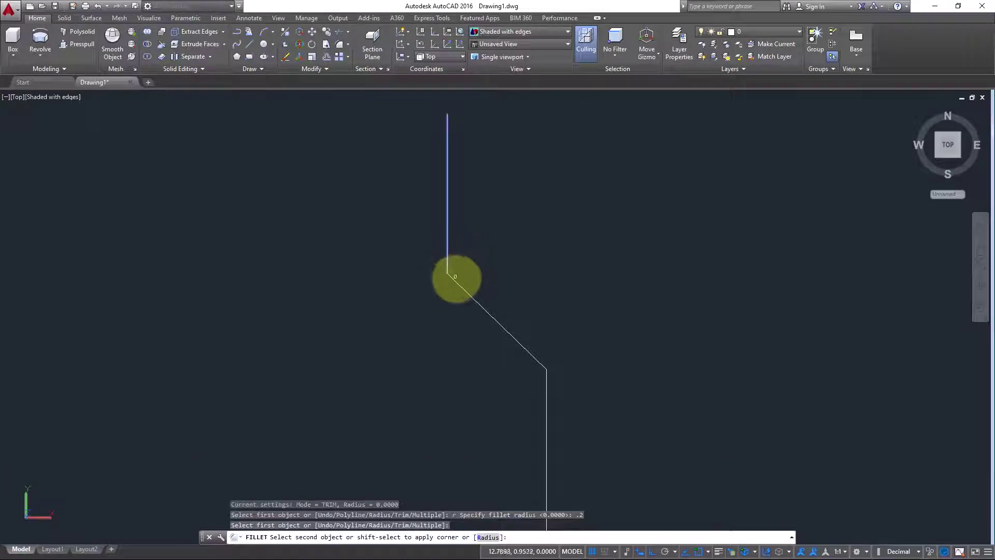
{"action": "left_click", "coordinate": [464, 290]}
{"action": "scroll", "coordinate": [506, 310], "scroll_direction": "down", "scroll_amount": 2}
- Fillet the lower bend, then try the foot corner, which fails as too large
{"action": "key", "text": "Return"}
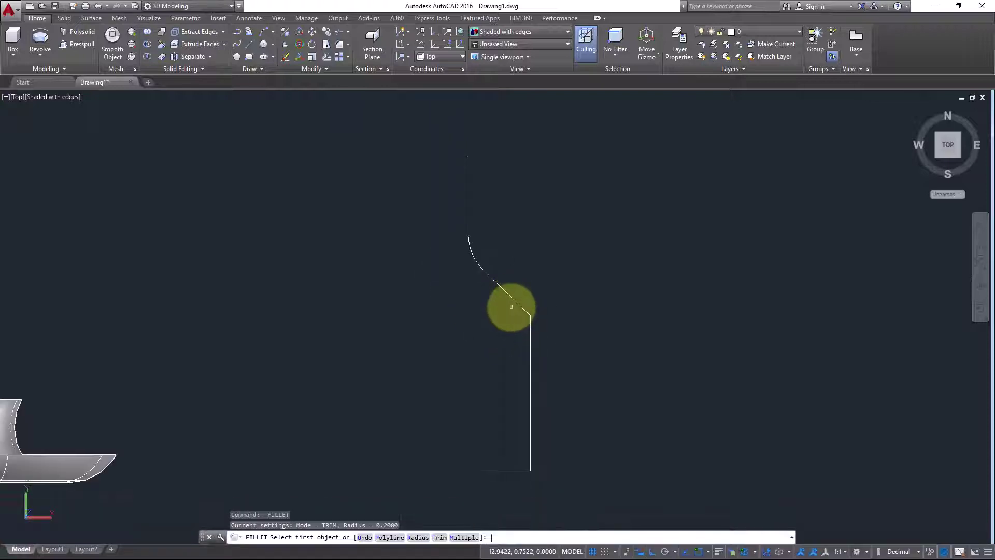
{"action": "left_click", "coordinate": [519, 308]}
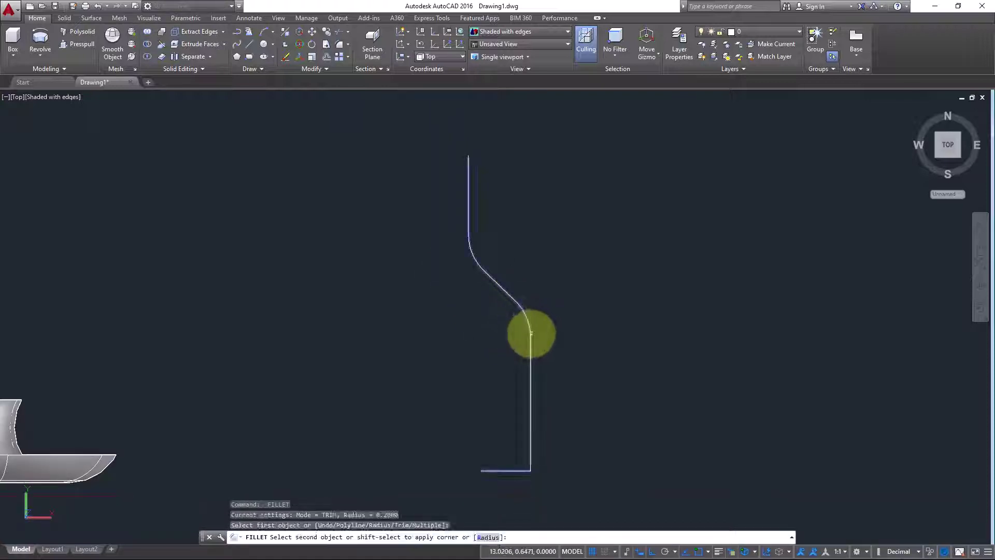
{"action": "left_click", "coordinate": [531, 333]}
{"action": "key", "text": "Return"}
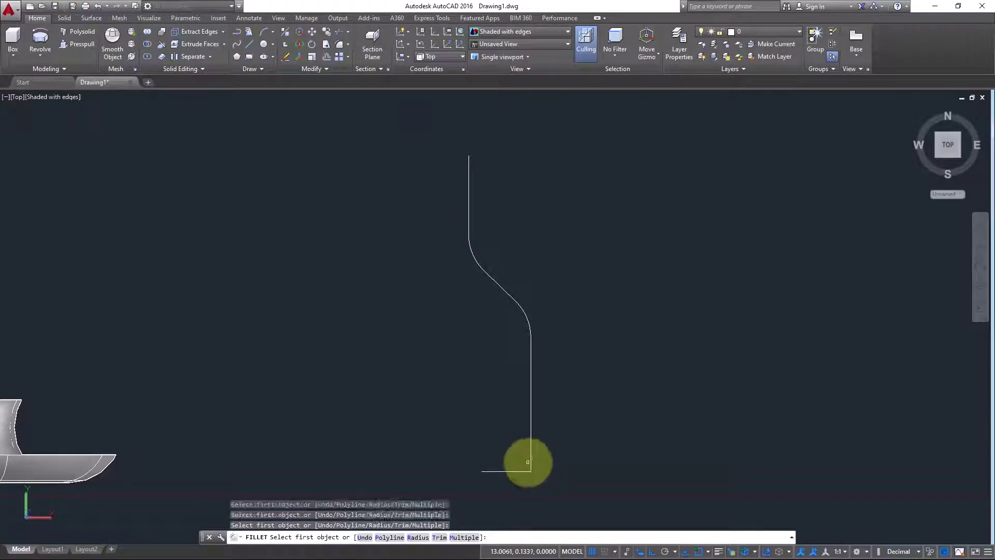
{"action": "left_click", "coordinate": [530, 456]}
{"action": "left_click", "coordinate": [514, 471]}
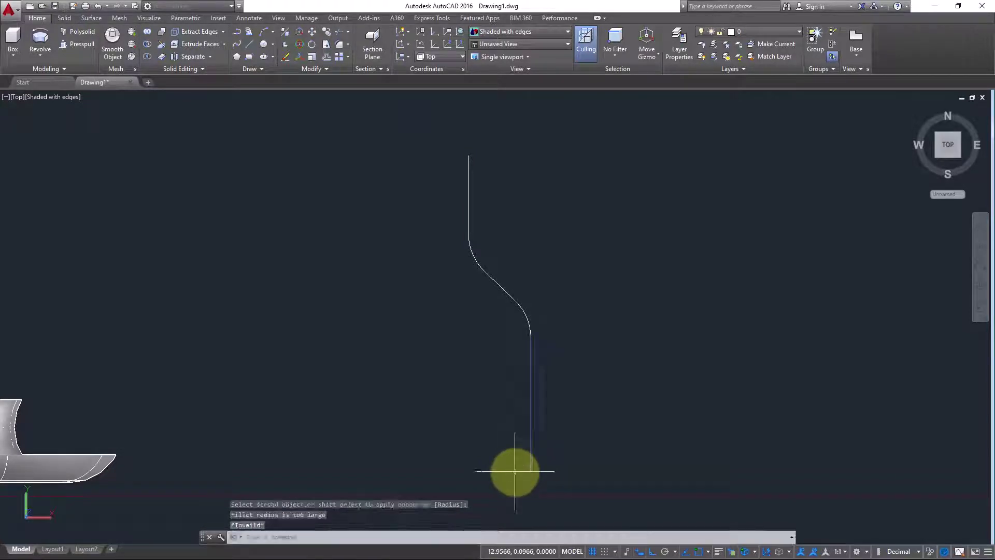
{"action": "scroll", "coordinate": [528, 475], "scroll_direction": "up", "scroll_amount": 4}
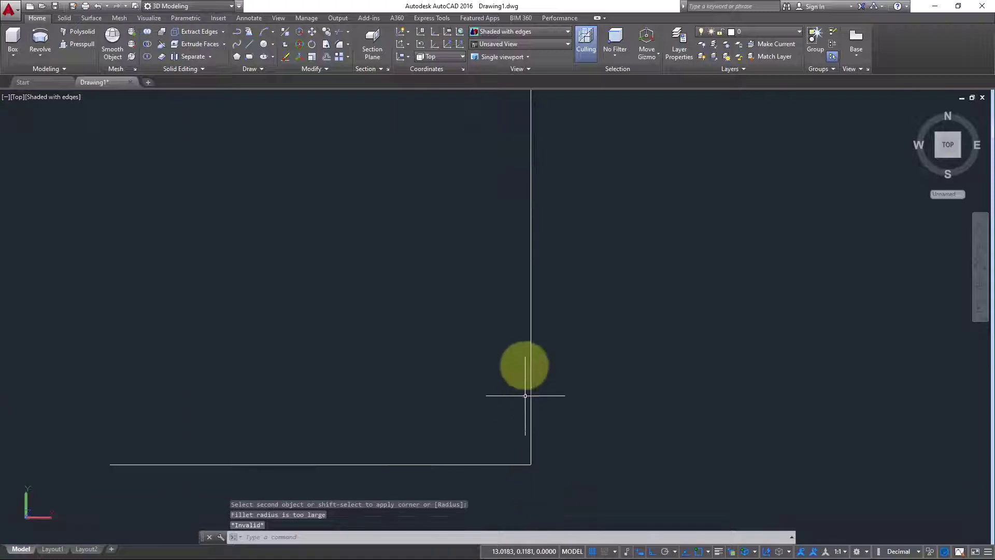
{"action": "scroll", "coordinate": [425, 449], "scroll_direction": "down", "scroll_amount": 5}
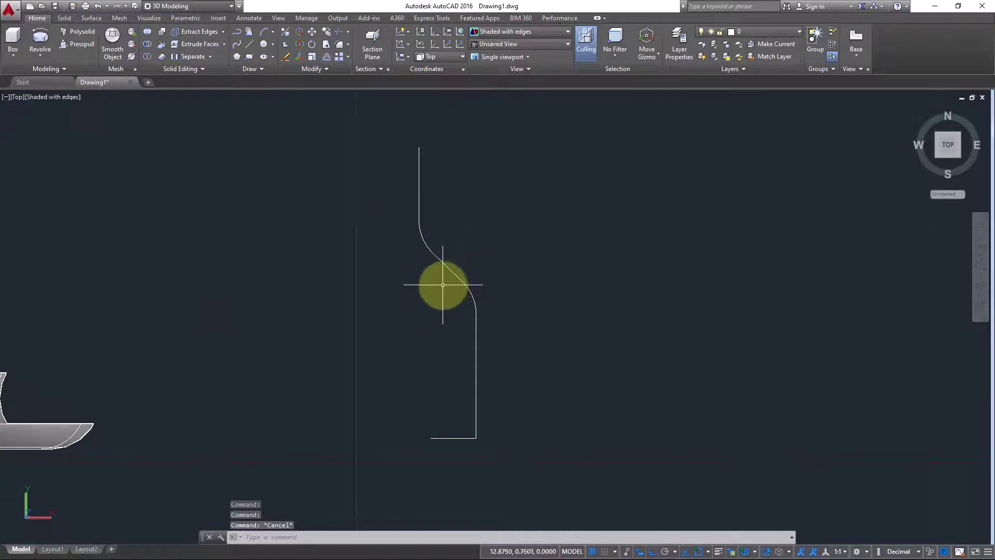
- Offset the profile curve 0.1 to its inner side
{"action": "type", "text": "o"}
{"action": "key", "text": "Return"}
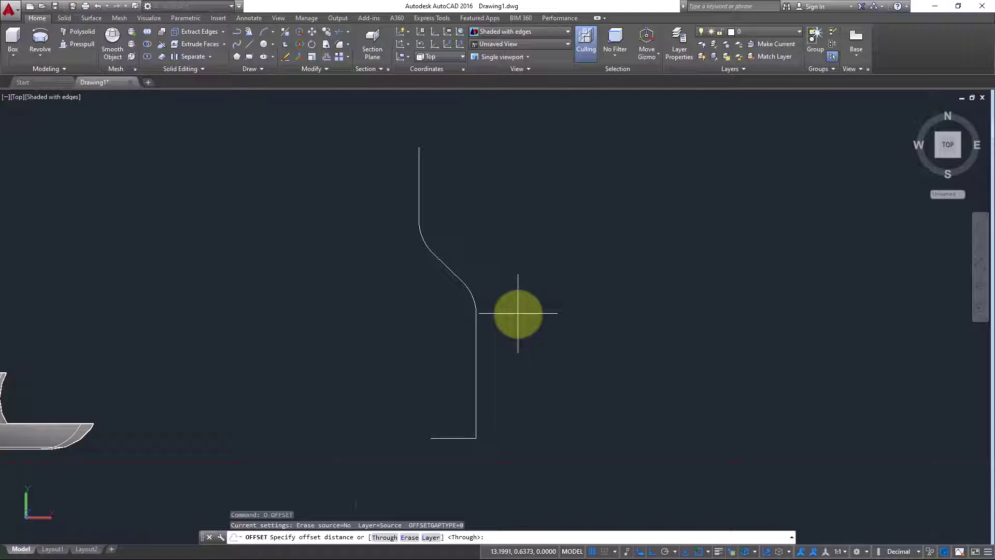
{"action": "type", "text": ".1"}
{"action": "key", "text": "Return"}
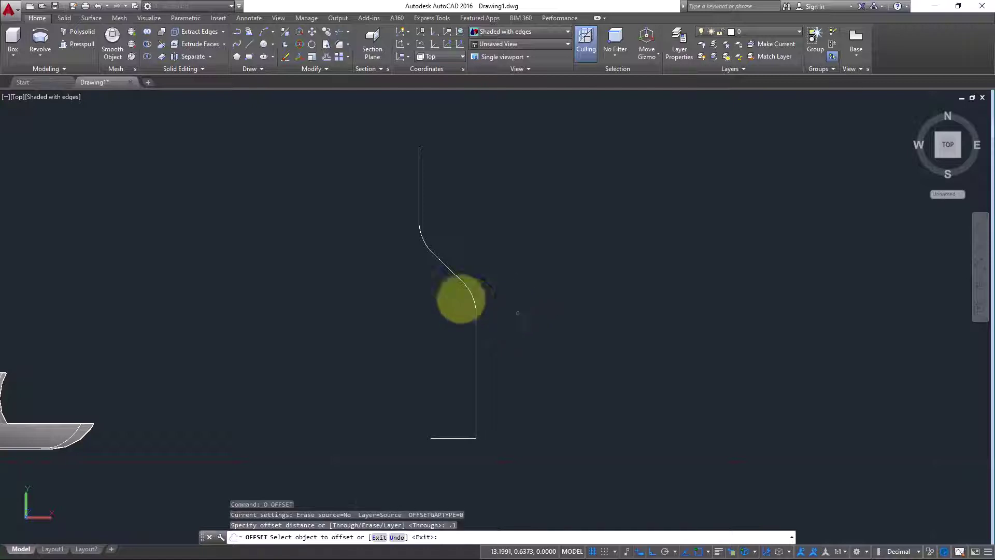
{"action": "left_click", "coordinate": [458, 277]}
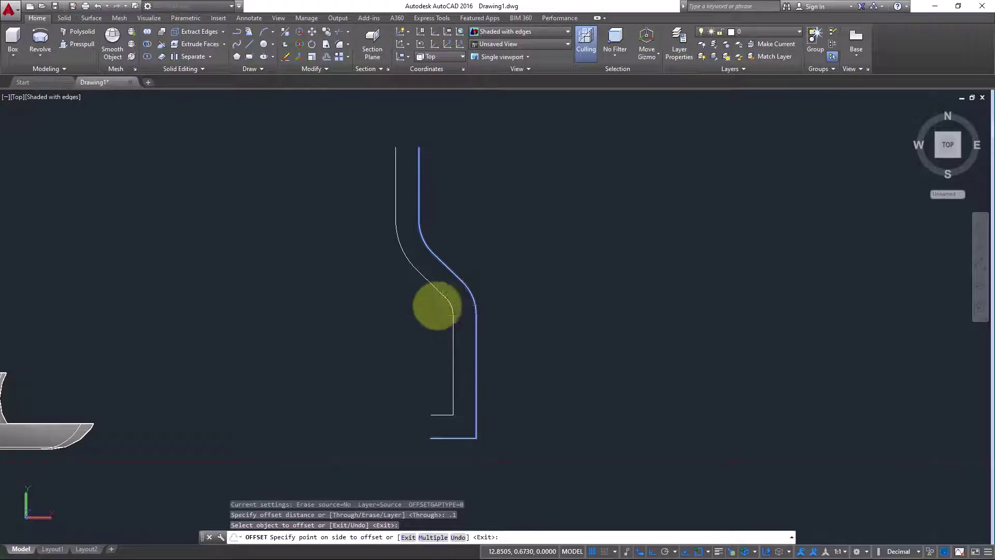
{"action": "left_click", "coordinate": [437, 306]}
{"action": "key", "text": "Escape"}
- Draw short lines closing the profile's bottom and top between both curves
{"action": "type", "text": "l"}
{"action": "key", "text": "Return"}
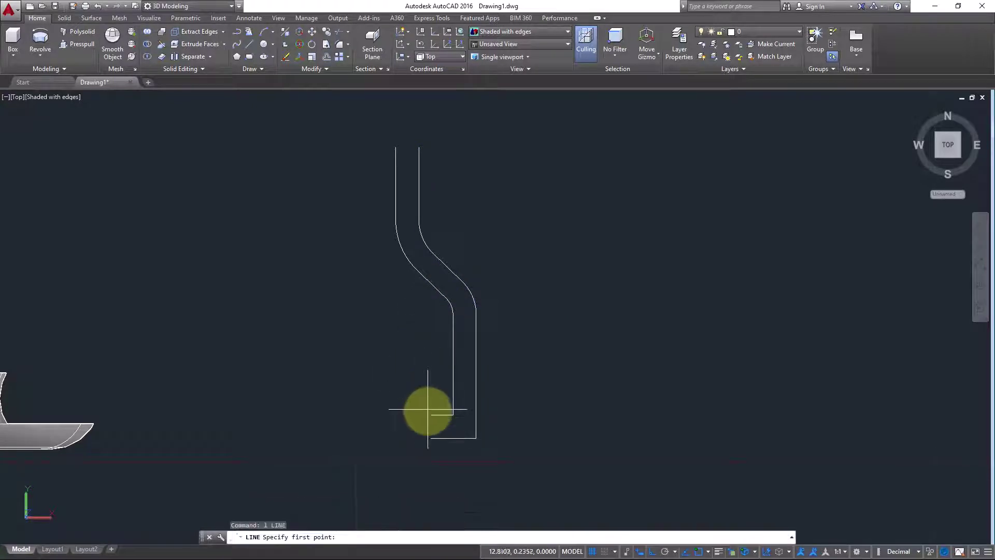
{"action": "left_click", "coordinate": [430, 414]}
{"action": "left_click", "coordinate": [430, 438]}
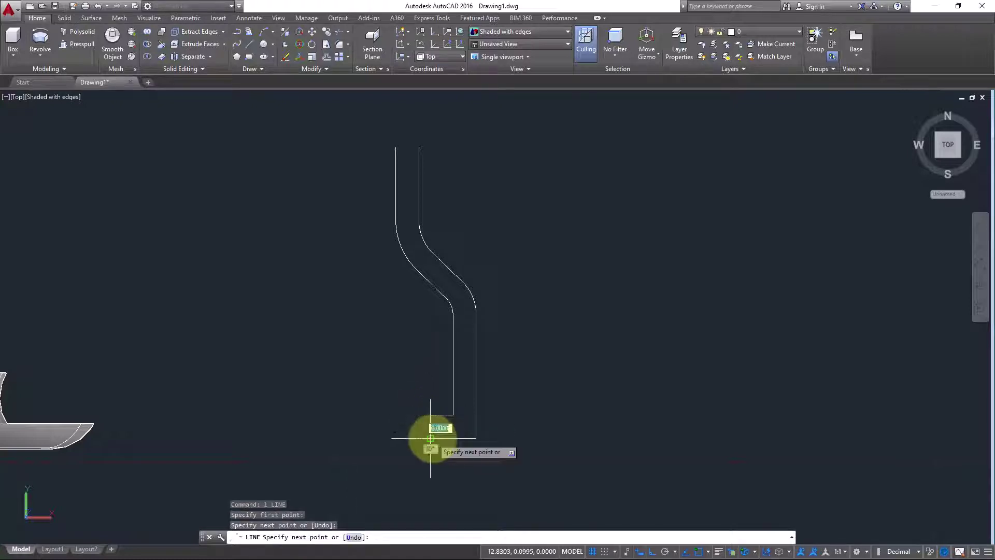
{"action": "key", "text": "Escape"}
{"action": "key", "text": "Return"}
{"action": "left_click", "coordinate": [396, 147]}
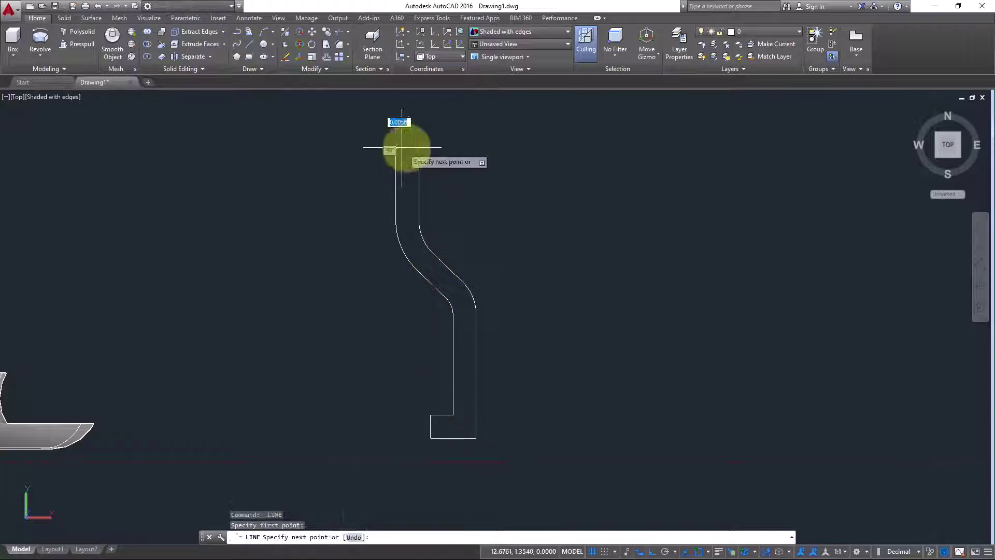
{"action": "left_click", "coordinate": [419, 147]}
{"action": "key", "text": "Escape"}
- Window-select the closed outline to check it, then clear the selection
{"action": "middle_click_drag", "start_coordinate": [582, 293], "coordinate": [593, 295]}
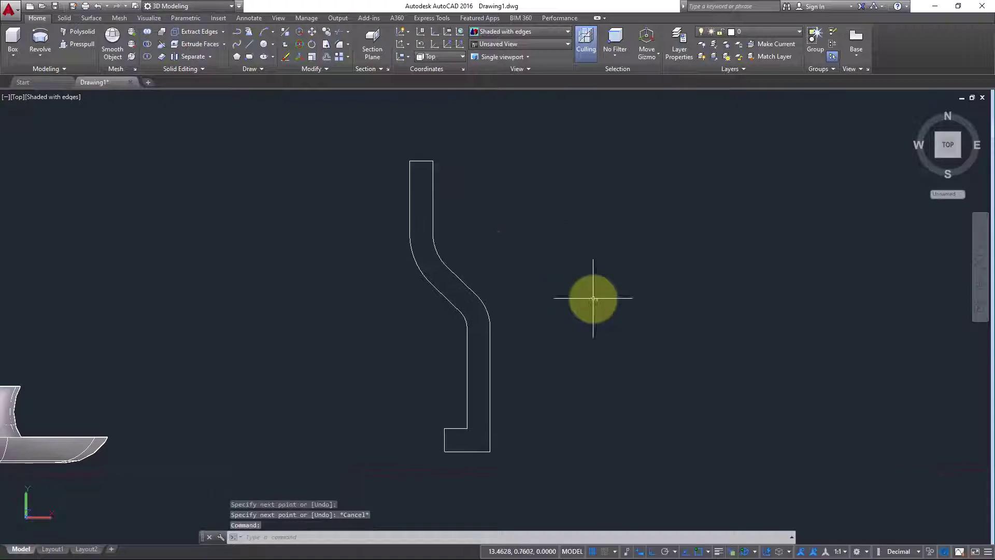
{"action": "left_click", "coordinate": [488, 249]}
{"action": "left_click", "coordinate": [417, 337]}
{"action": "key", "text": "Escape"}
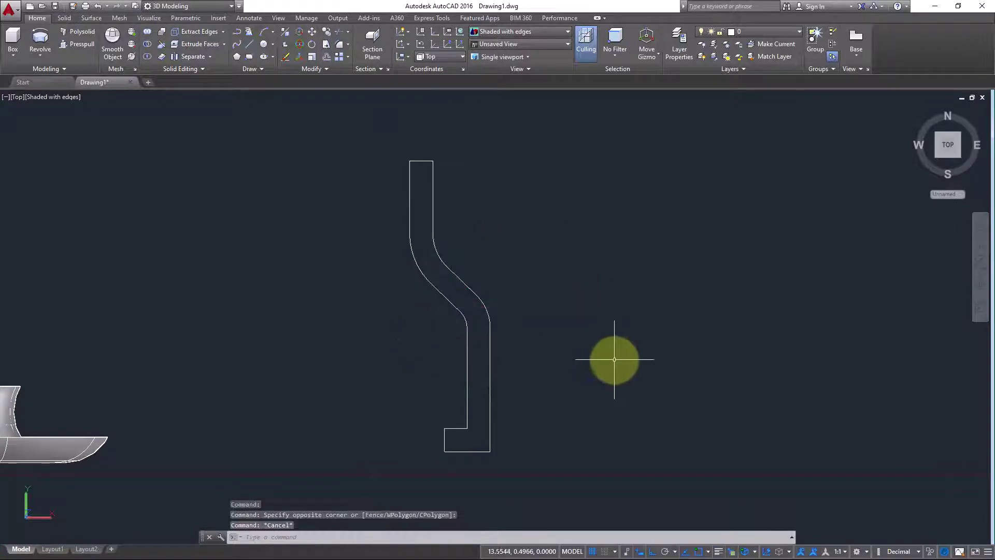
{"action": "left_click", "coordinate": [17, 96]}
- Switch to SW Isometric view and frame the bottle profile
{"action": "left_click", "coordinate": [76, 191]}
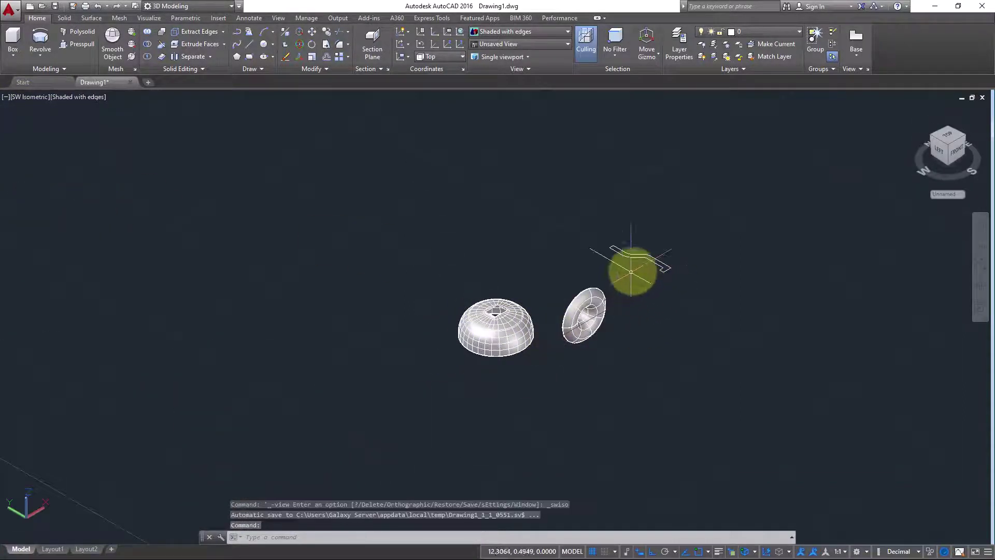
{"action": "middle_click_drag", "start_coordinate": [630, 271], "coordinate": [477, 333]}
{"action": "scroll", "coordinate": [493, 315], "scroll_direction": "up", "scroll_amount": 6}
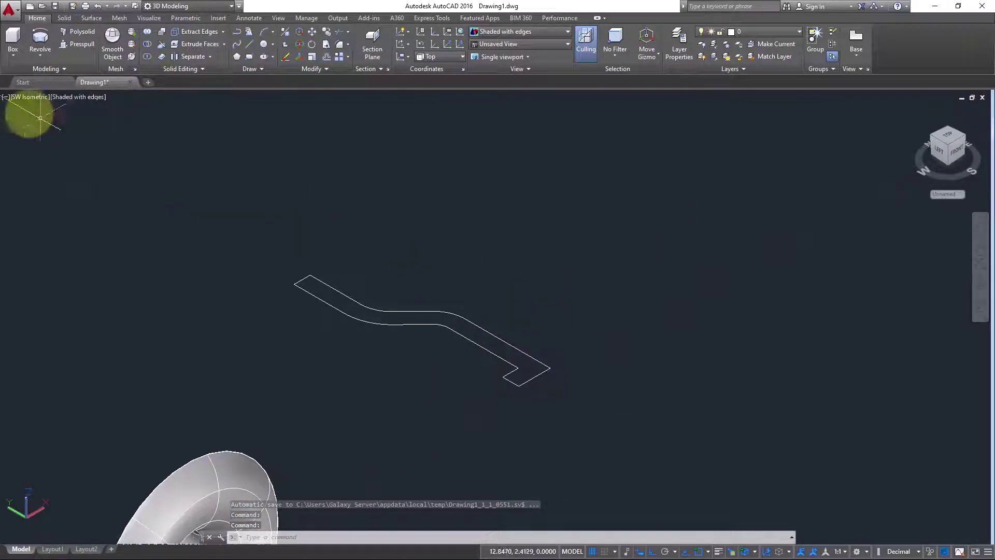
- Revolve the four profile objects 180° around the axis along the profile's edge
{"action": "left_click", "coordinate": [41, 53]}
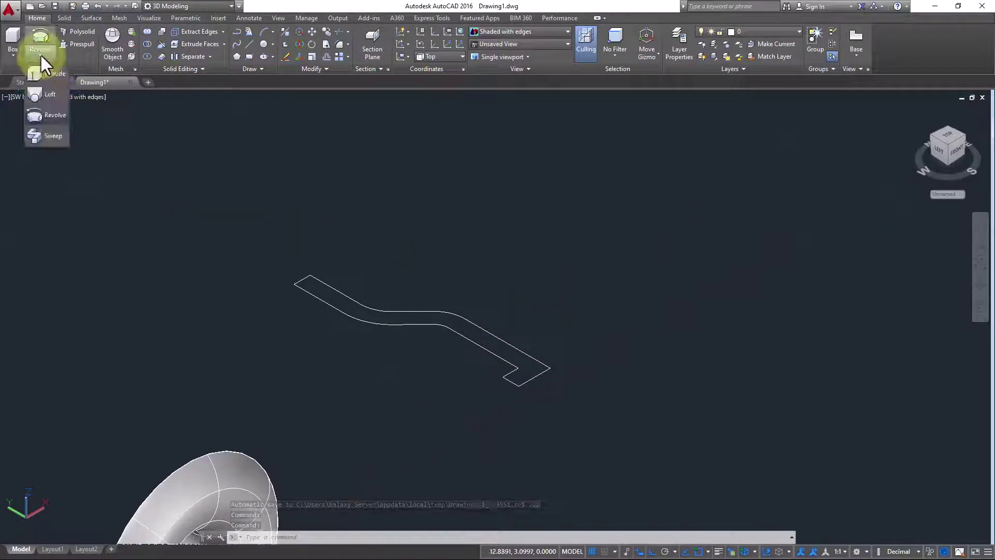
{"action": "left_click", "coordinate": [51, 120]}
{"action": "left_click", "coordinate": [590, 397]}
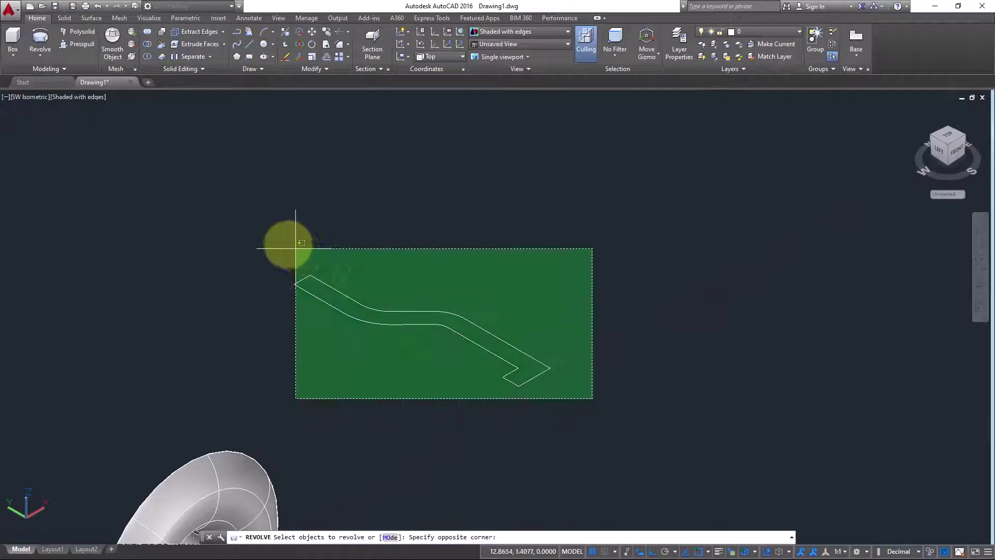
{"action": "left_click", "coordinate": [288, 244]}
{"action": "key", "text": "Return"}
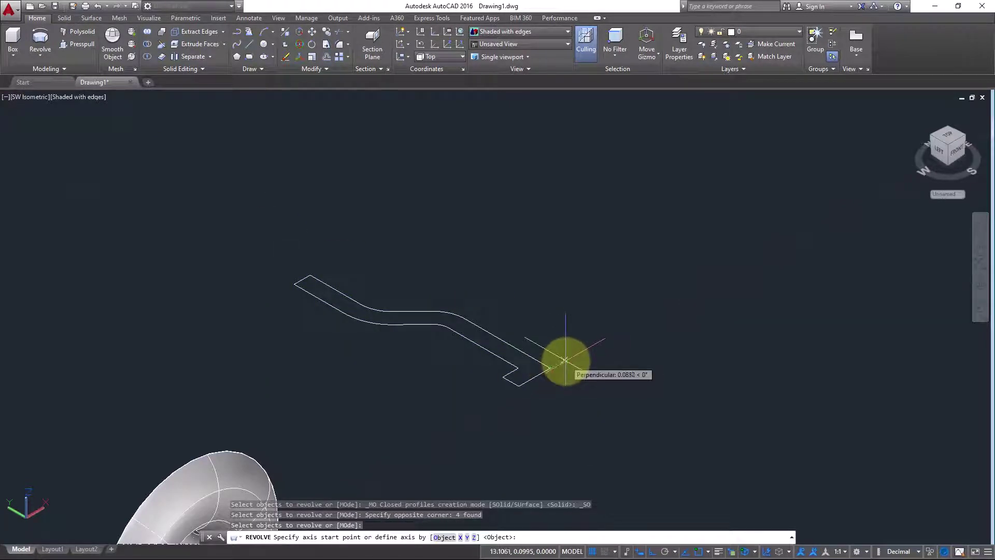
{"action": "left_click", "coordinate": [565, 360]}
{"action": "left_click", "coordinate": [367, 261]}
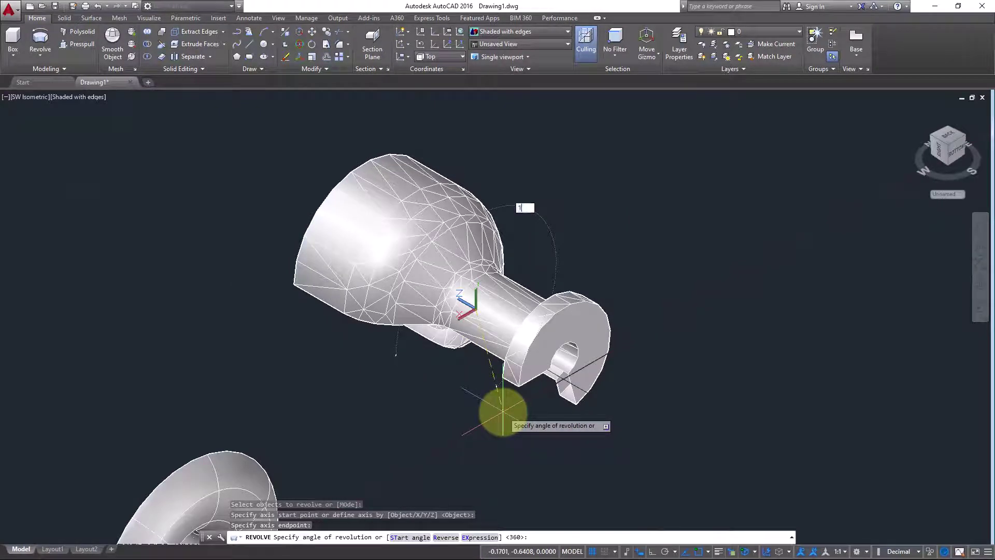
{"action": "key", "text": "Return"}
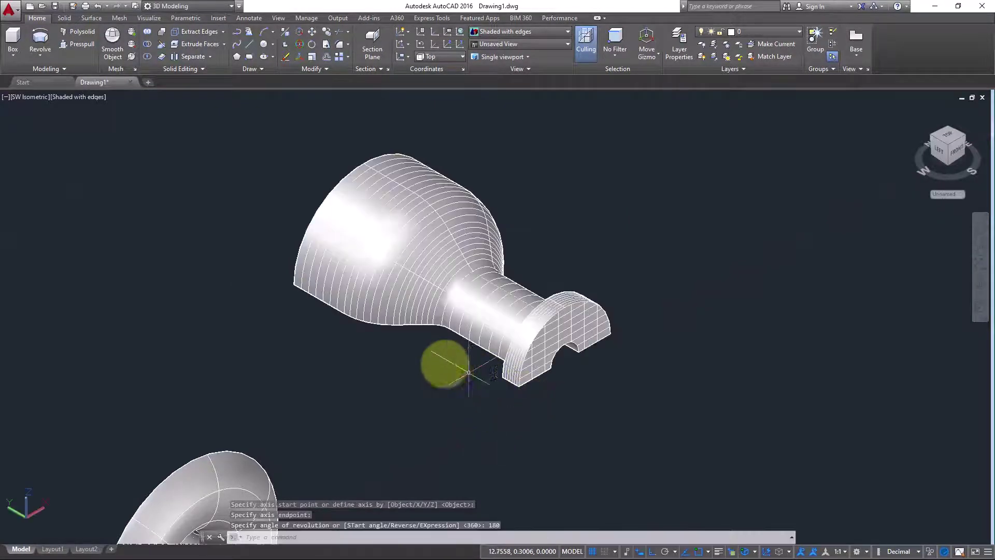
{"action": "middle_click_drag", "start_coordinate": [444, 362], "coordinate": [422, 348], "text": "shift"}
{"action": "scroll", "coordinate": [433, 384], "scroll_direction": "down", "scroll_amount": 4}
{"action": "scroll", "coordinate": [433, 384], "scroll_direction": "up", "scroll_amount": 6}
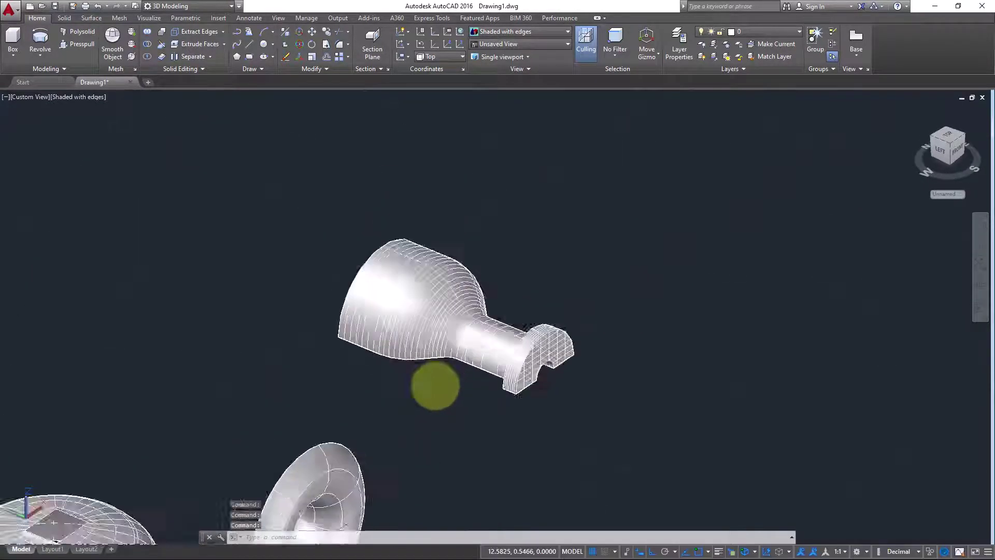
{"action": "left_click", "coordinate": [417, 337]}
{"action": "left_click", "coordinate": [366, 256]}
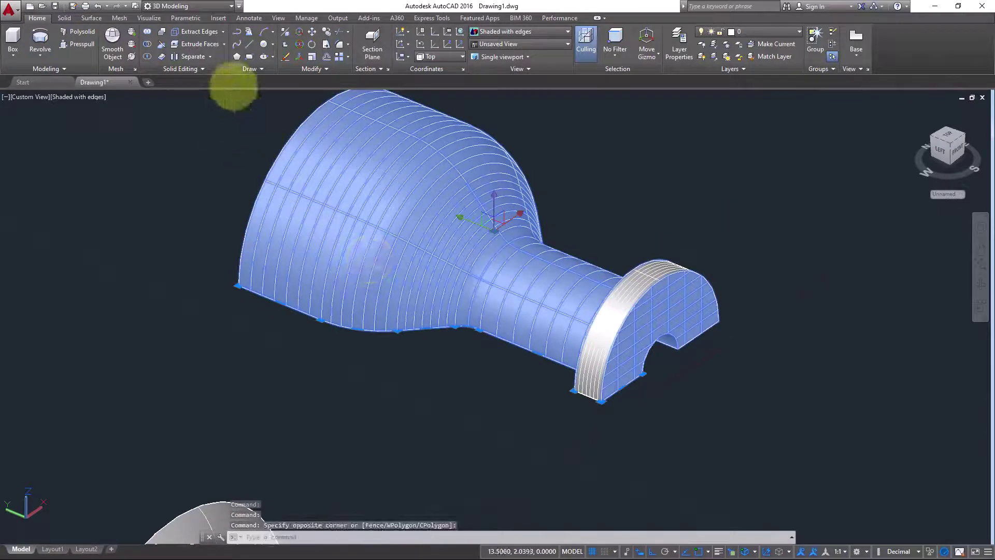
{"action": "left_click", "coordinate": [300, 43]}
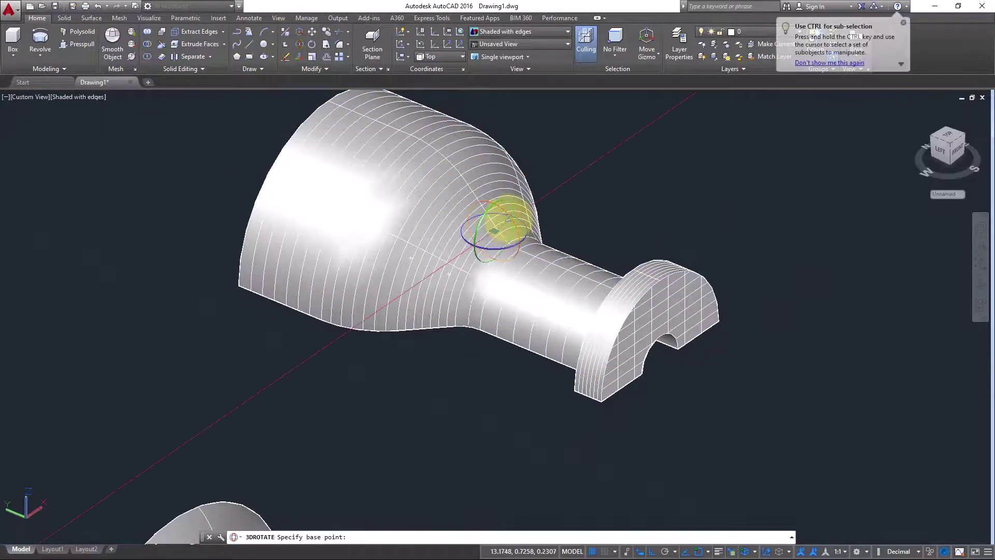
{"action": "left_click", "coordinate": [493, 231]}
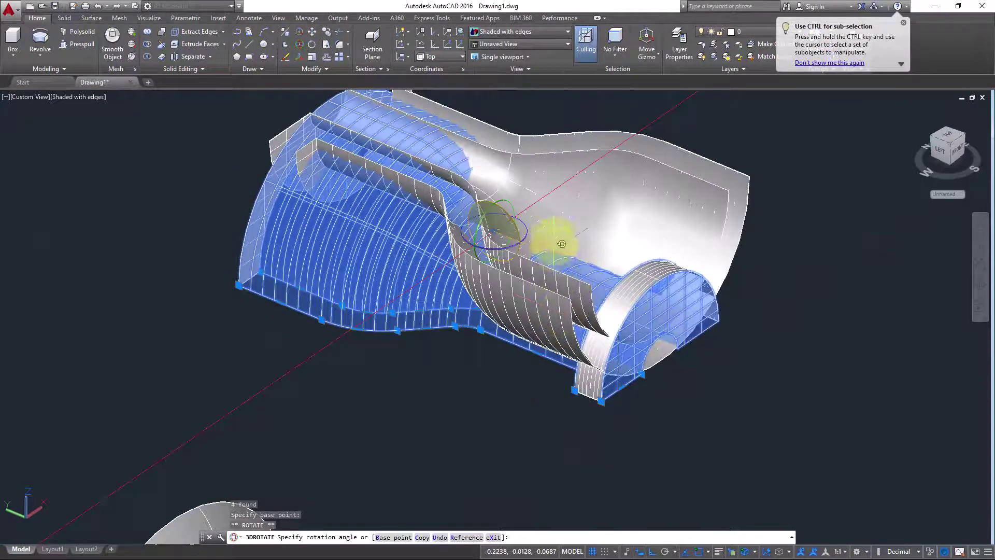
{"action": "left_click", "coordinate": [590, 313]}
{"action": "key", "text": "Escape"}
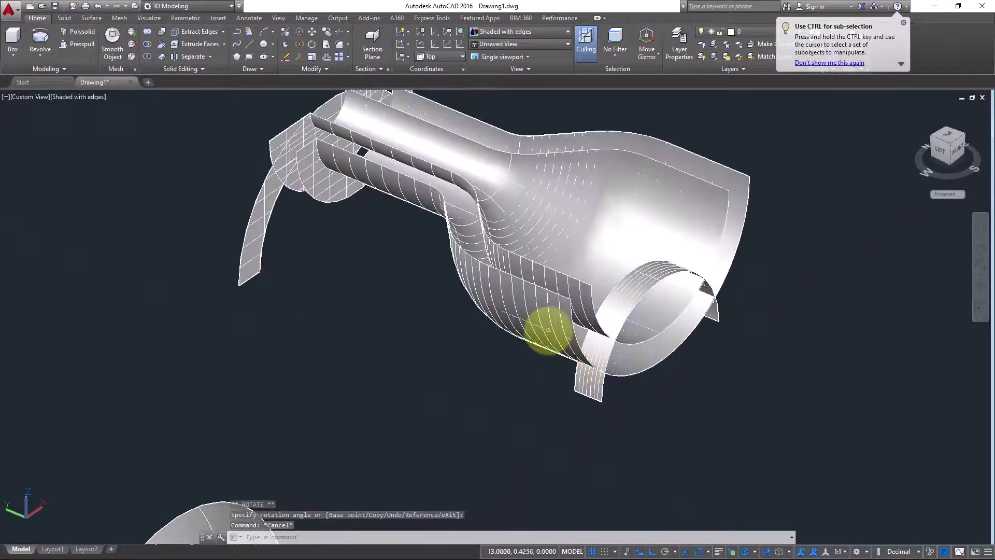
{"action": "middle_click_drag", "start_coordinate": [544, 333], "coordinate": [555, 282], "text": "shift"}
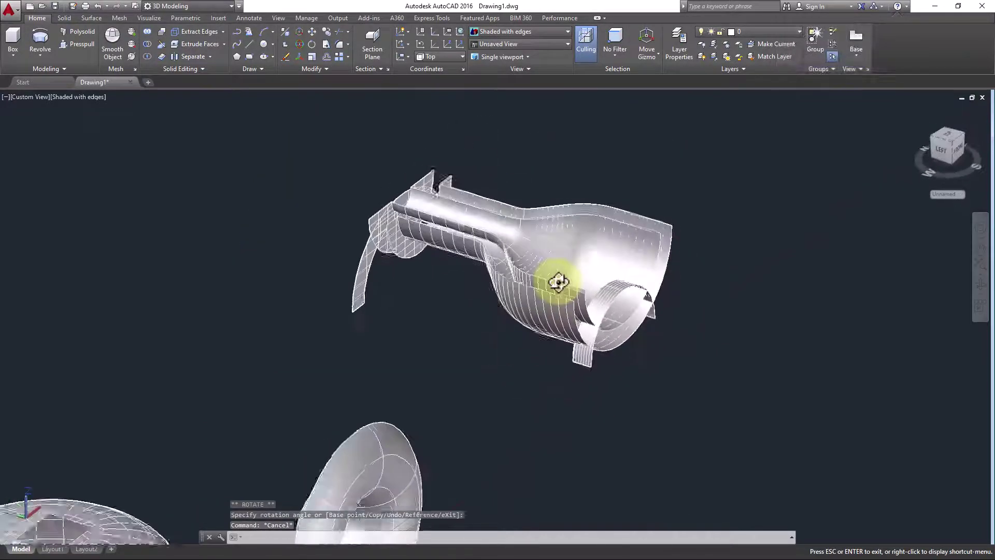
{"action": "scroll", "coordinate": [581, 322], "scroll_direction": "up", "scroll_amount": 5}
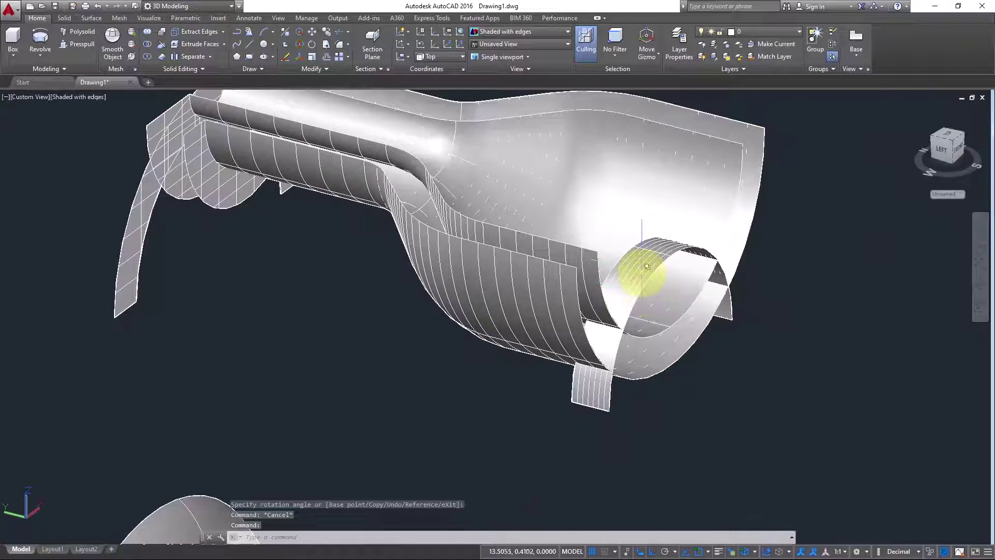
{"action": "left_click", "coordinate": [648, 294]}
{"action": "key", "text": "Delete"}
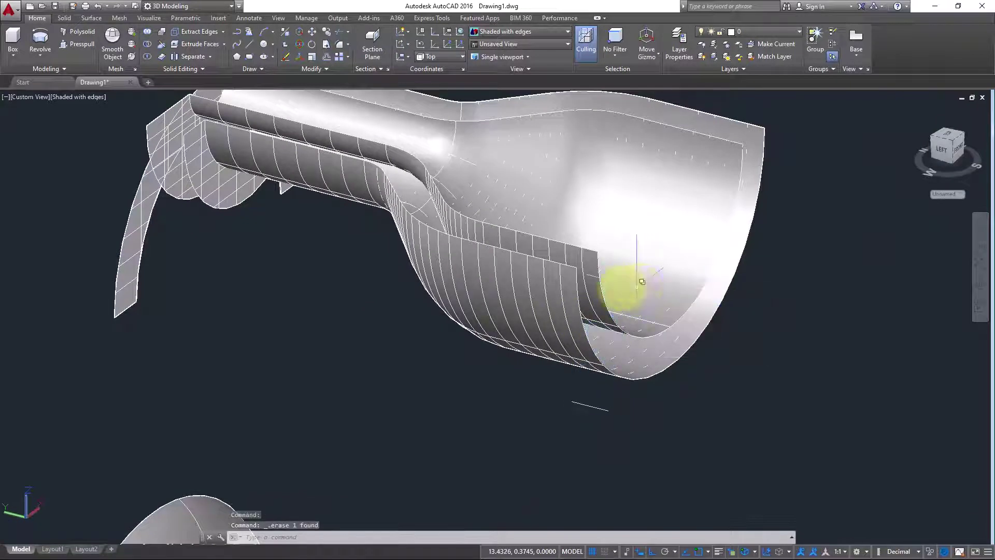
{"action": "left_click", "coordinate": [140, 228]}
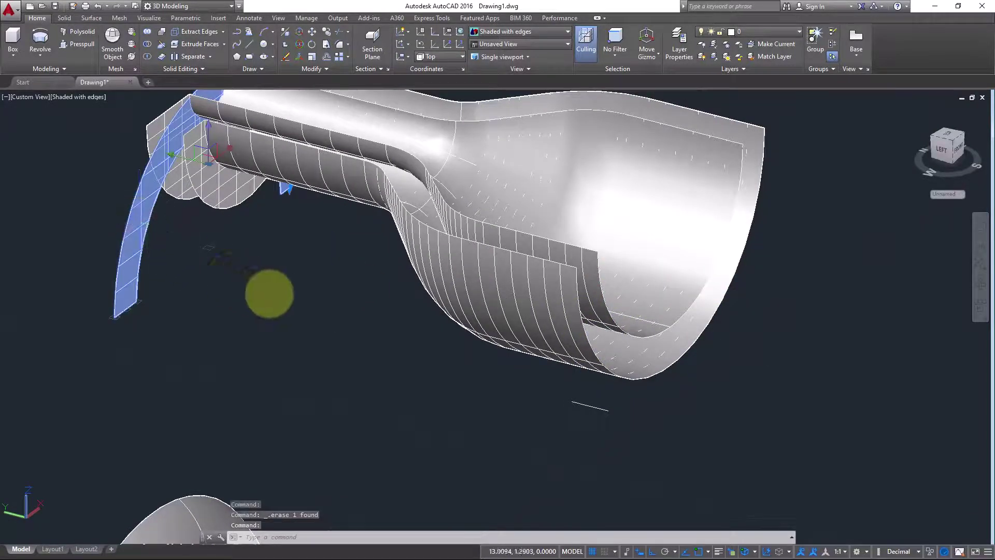
{"action": "key", "text": "Delete"}
{"action": "scroll", "coordinate": [362, 298], "scroll_direction": "down", "scroll_amount": 5}
{"action": "middle_click_drag", "start_coordinate": [407, 296], "coordinate": [428, 317], "text": "shift"}
{"action": "middle_click_drag", "start_coordinate": [424, 253], "coordinate": [422, 278], "text": "shift"}
{"action": "left_click", "coordinate": [394, 291]}
{"action": "scroll", "coordinate": [395, 292], "scroll_direction": "up", "scroll_amount": 2}
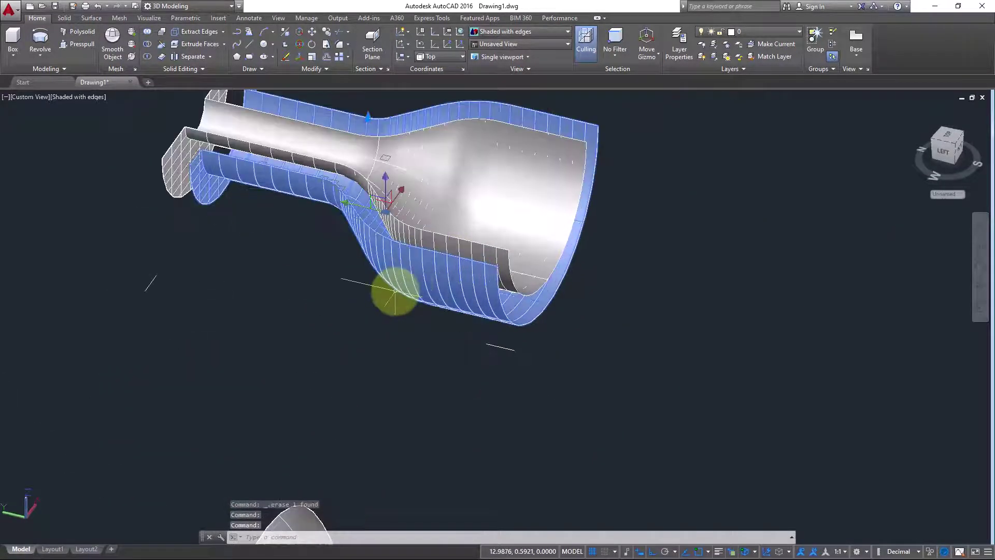
{"action": "key", "text": "Escape"}
{"action": "scroll", "coordinate": [450, 300], "scroll_direction": "down", "scroll_amount": 3}
{"action": "middle_click_drag", "start_coordinate": [449, 301], "coordinate": [429, 311], "text": "shift"}
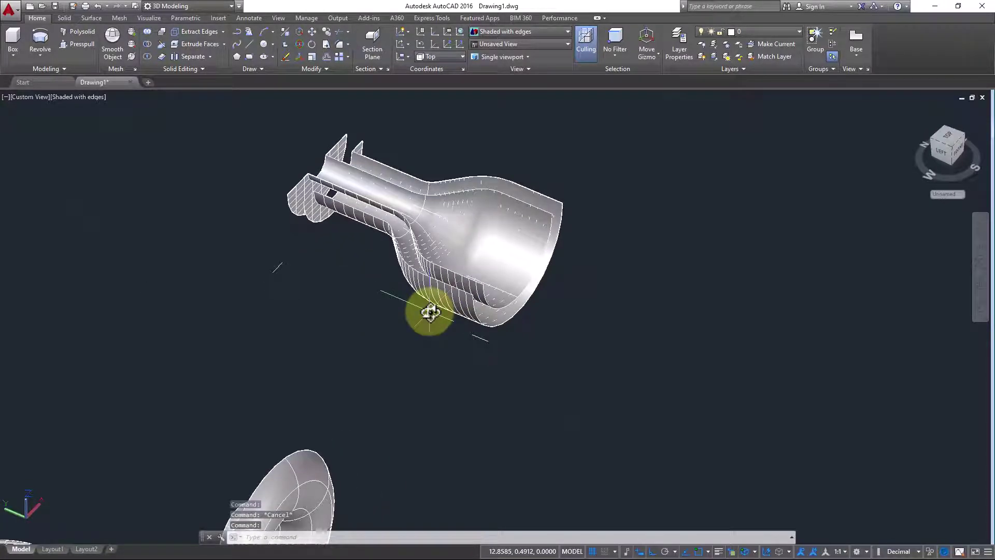
{"action": "key", "text": "ctrl+z"}
{"action": "key", "text": "ctrl+z"}
{"action": "key", "text": "ctrl+z"}
{"action": "key", "text": "ctrl+z"}
{"action": "key", "text": "ctrl+z"}
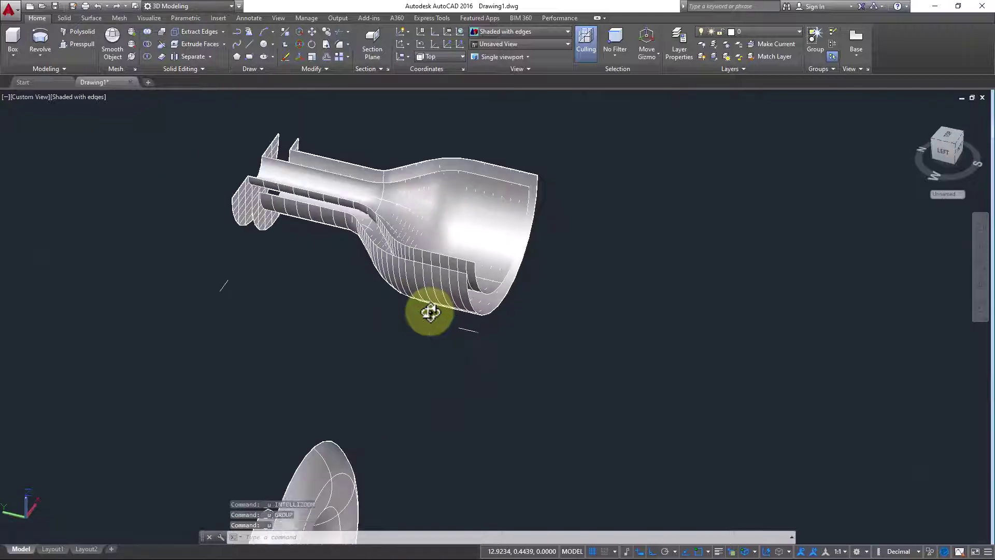
{"action": "key", "text": "ctrl+z"}
{"action": "key", "text": "ctrl+z"}
{"action": "key", "text": "ctrl+z"}
{"action": "key", "text": "ctrl+z"}
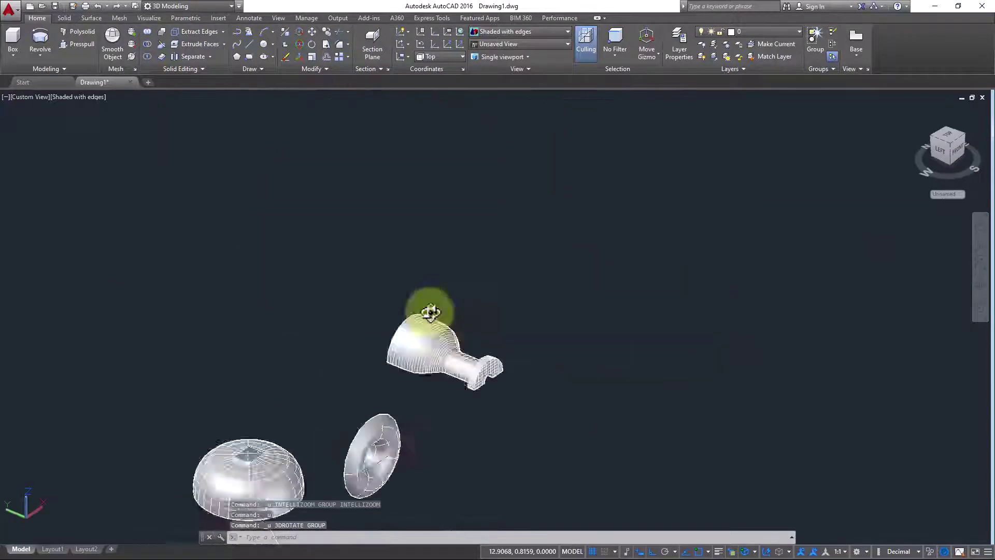
{"action": "key", "text": "ctrl+z"}
{"action": "key", "text": "ctrl+z"}
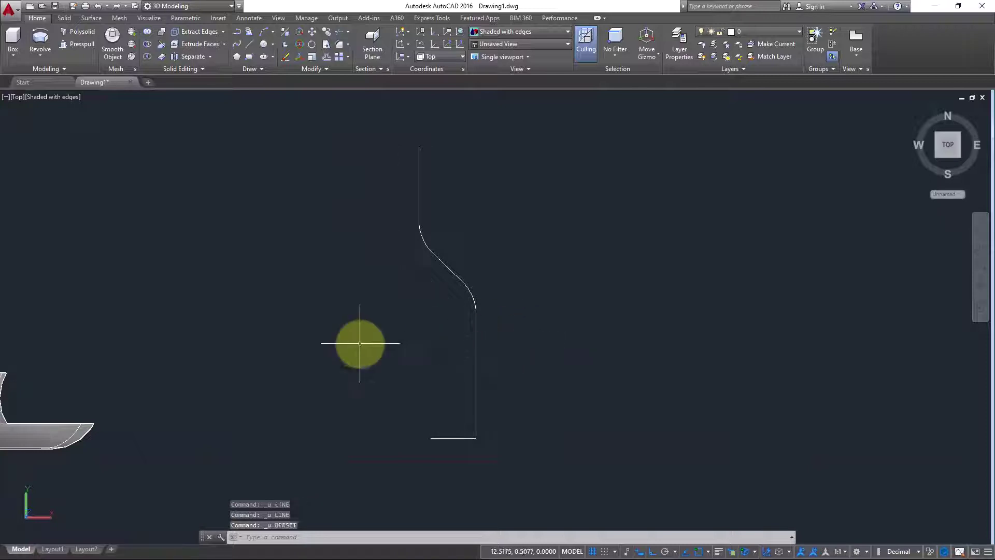
- Draw a vertical line down the profile from its top to near the bottom
{"action": "middle_click_drag", "start_coordinate": [360, 344], "coordinate": [400, 329]}
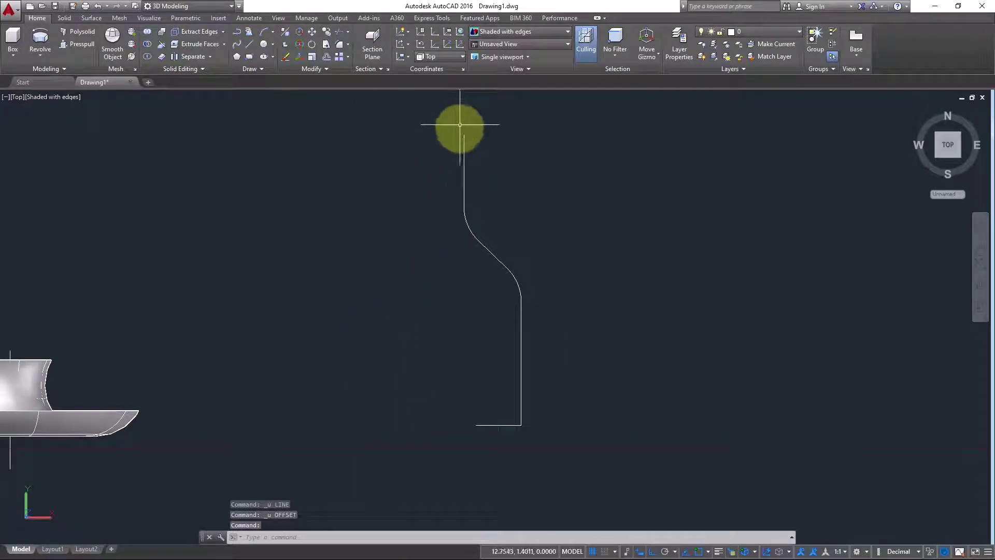
{"action": "type", "text": "l"}
{"action": "key", "text": "Return"}
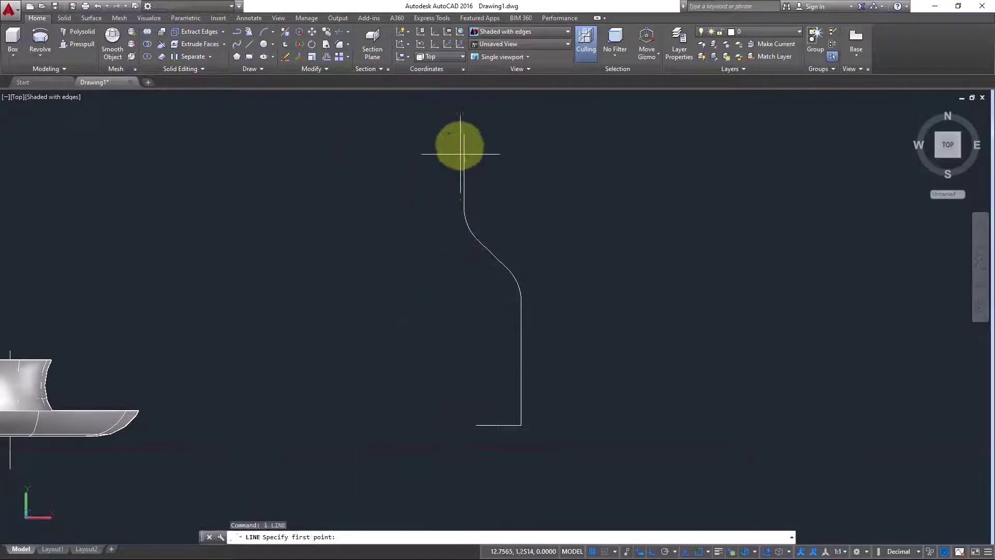
{"action": "left_click", "coordinate": [457, 135]}
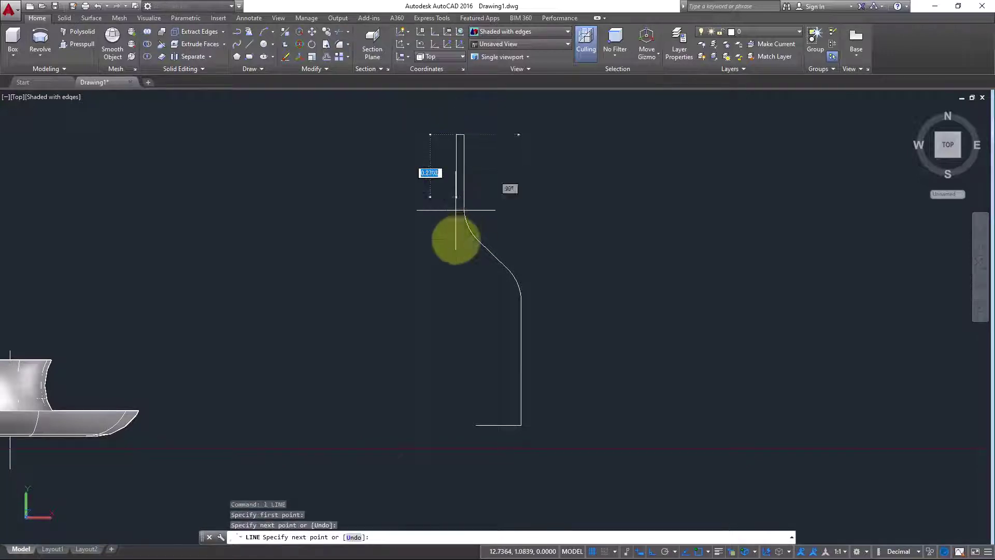
{"action": "left_click", "coordinate": [456, 444]}
{"action": "key", "text": "Escape"}
- Extend the bottom line to meet the left vertical line, closing the profile
{"action": "type", "text": "ex"}
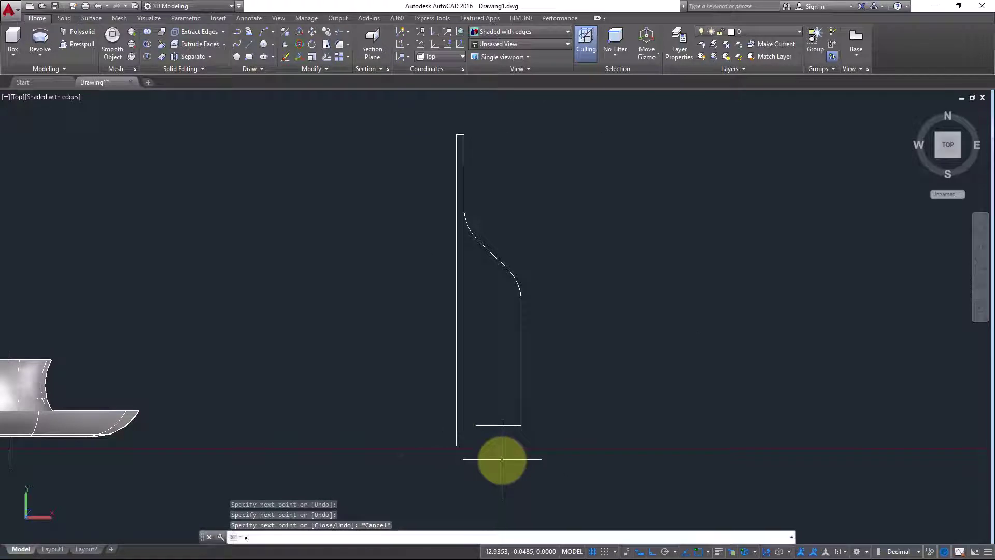
{"action": "key", "text": "Return"}
{"action": "key", "text": "Return"}
{"action": "left_click_drag", "start_coordinate": [498, 445], "coordinate": [474, 403]}
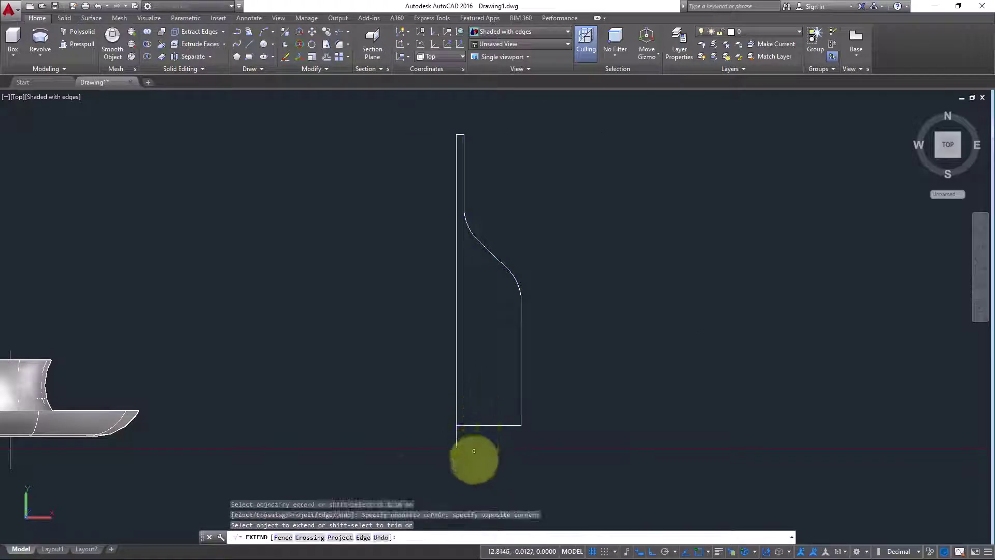
{"action": "key", "text": "Escape"}
{"action": "key", "text": "Escape"}
{"action": "left_click", "coordinate": [506, 437]}
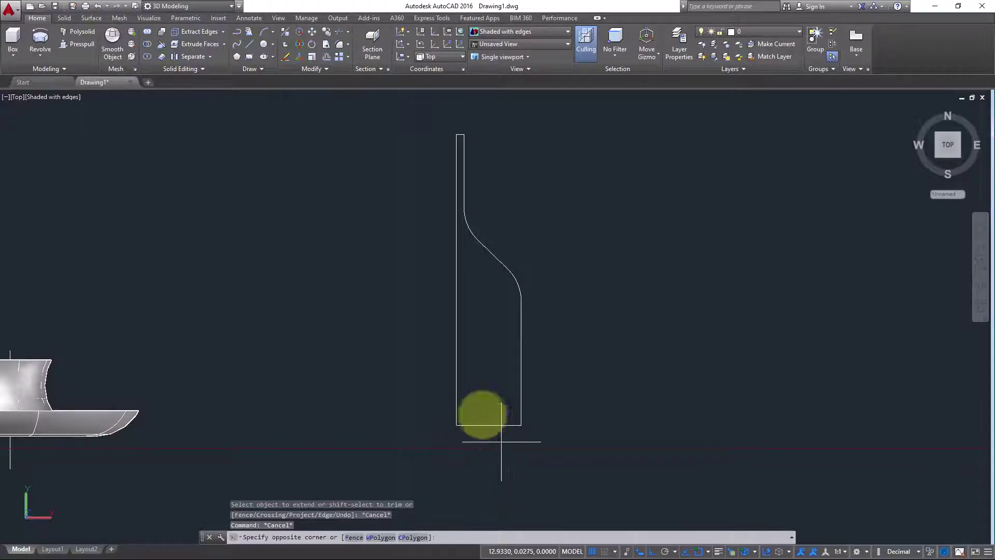
{"action": "left_click", "coordinate": [462, 395]}
{"action": "key", "text": "Escape"}
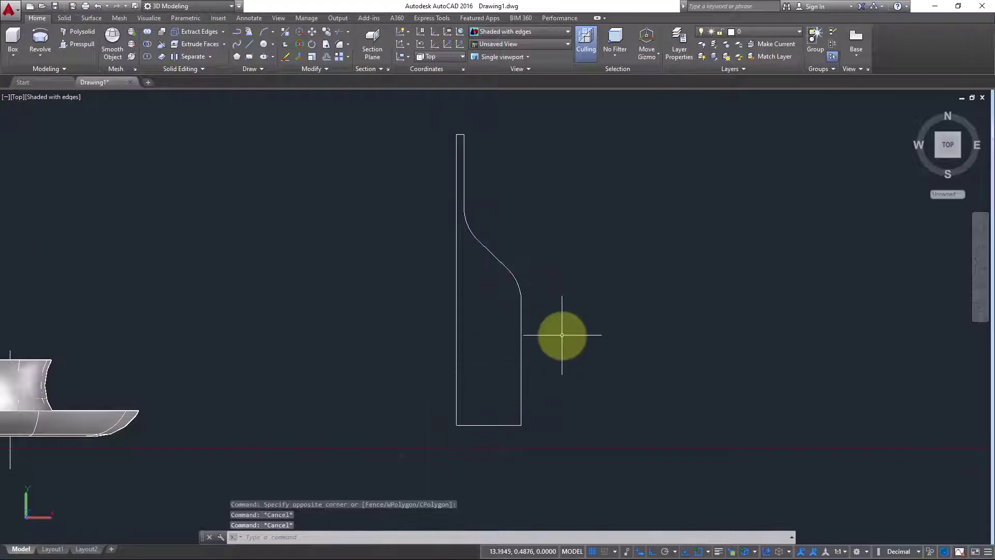
- Join the profile's curve and lines into one closed polyline with JOIN
{"action": "type", "text": "join"}
{"action": "key", "text": "Return"}
{"action": "left_click", "coordinate": [614, 311]}
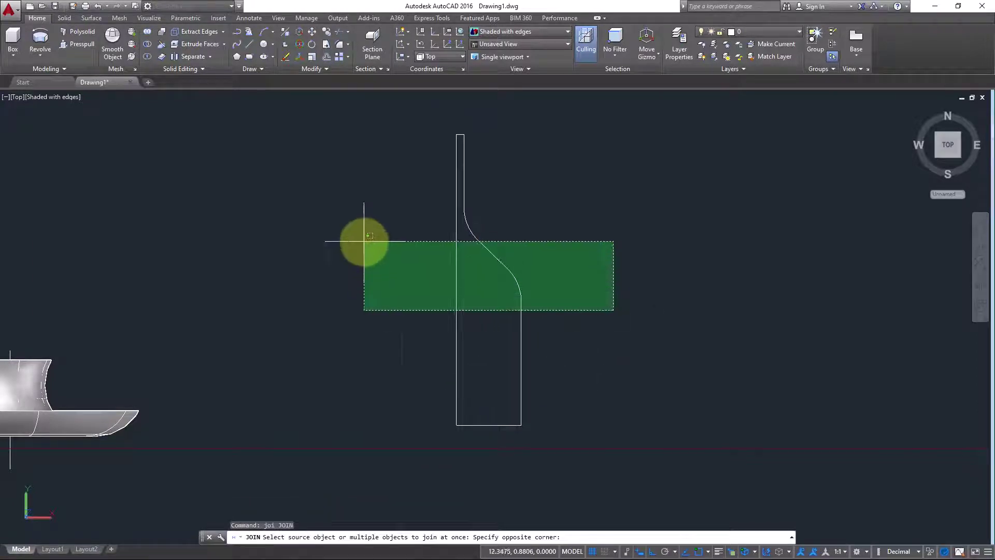
{"action": "left_click", "coordinate": [362, 240]}
{"action": "key", "text": "Return"}
{"action": "left_click", "coordinate": [508, 223]}
{"action": "left_click", "coordinate": [473, 278]}
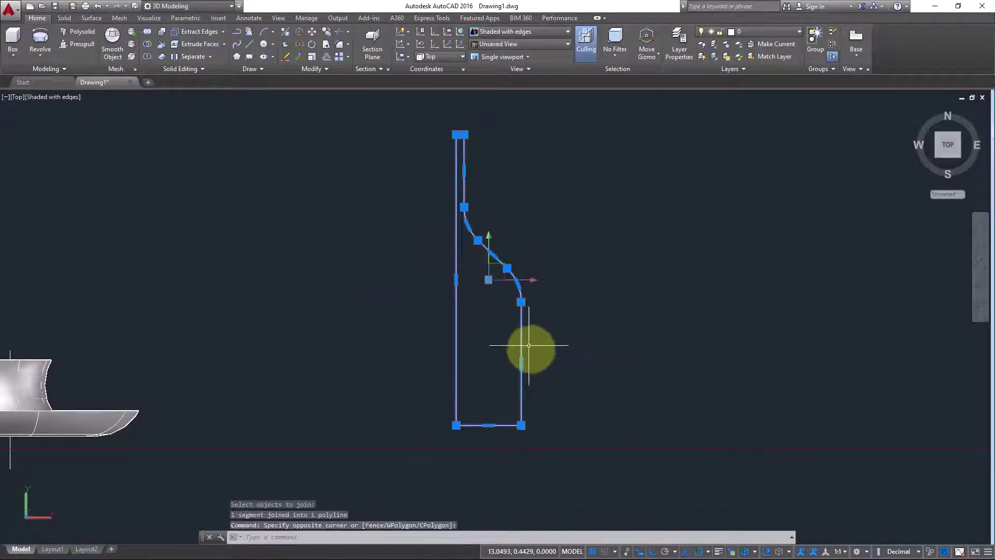
{"action": "key", "text": "Escape"}
{"action": "middle_click_drag", "start_coordinate": [335, 299], "coordinate": [411, 299], "text": "shift"}
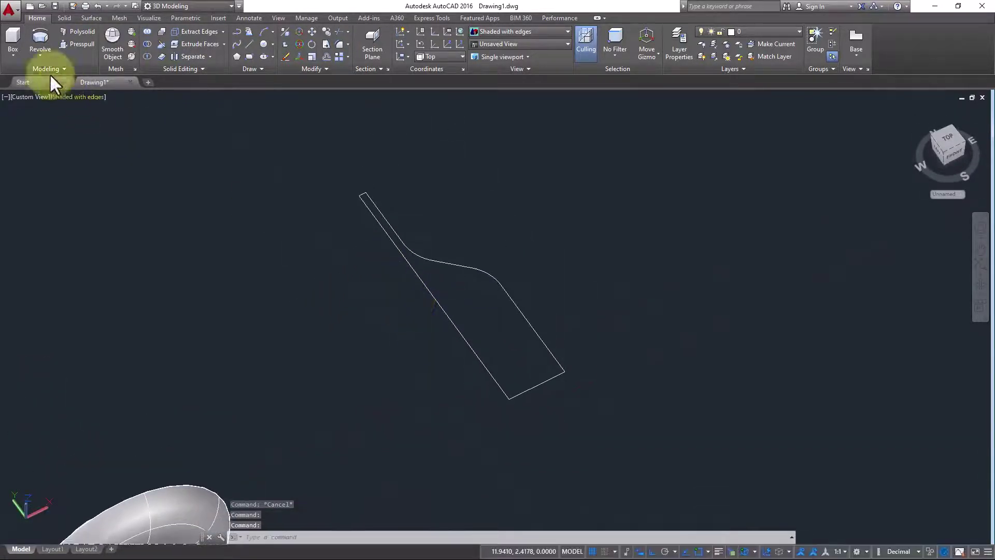
- Revolve the joined outline 360° around its bottom-to-top straight side into a bottle solid
{"action": "left_click", "coordinate": [41, 44]}
{"action": "left_click", "coordinate": [592, 439]}
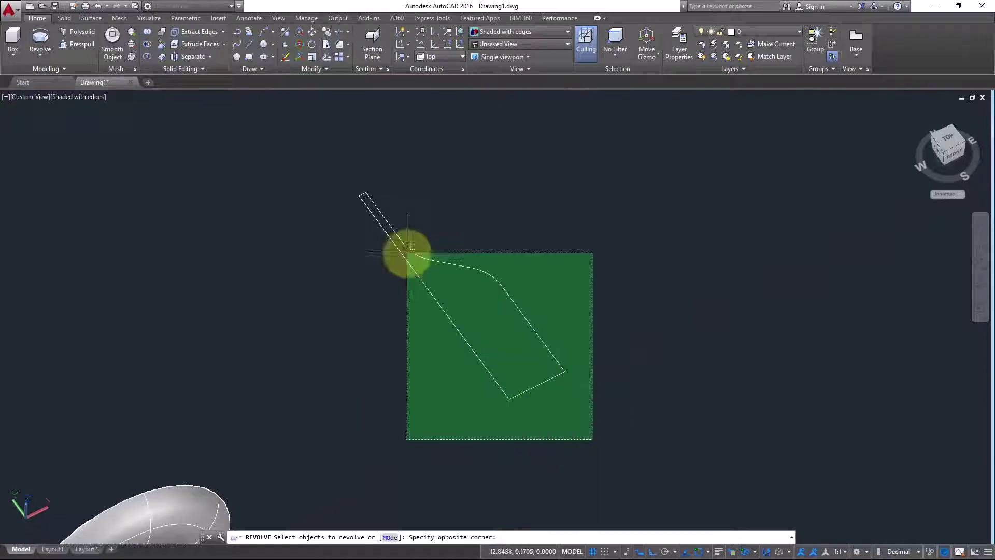
{"action": "left_click", "coordinate": [303, 155]}
{"action": "key", "text": "Return"}
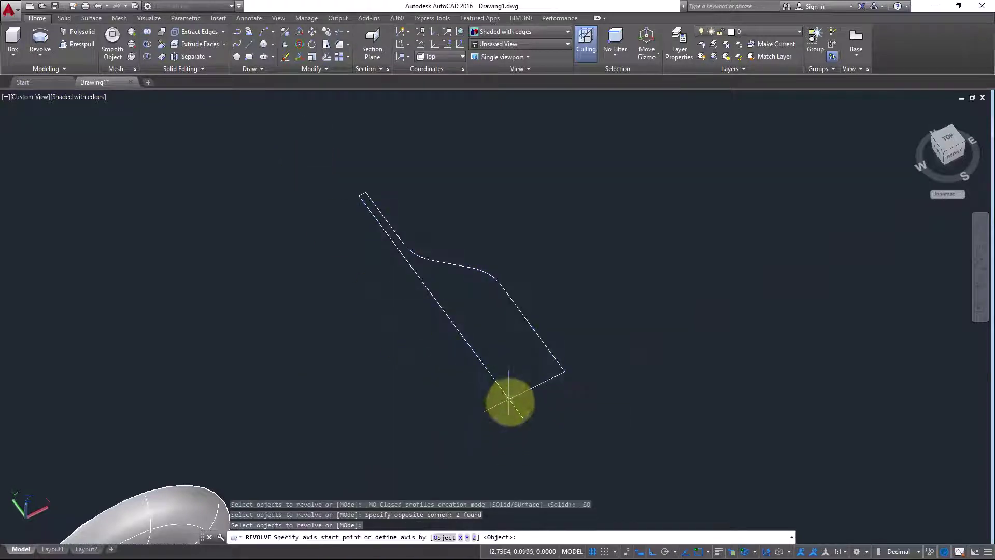
{"action": "left_click", "coordinate": [508, 399]}
{"action": "left_click", "coordinate": [361, 195]}
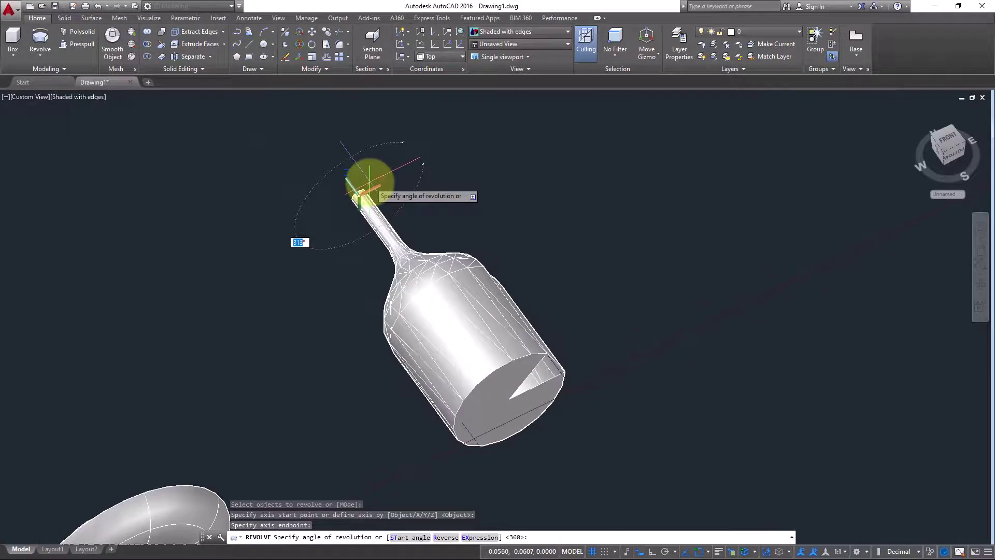
{"action": "key", "text": "Return"}
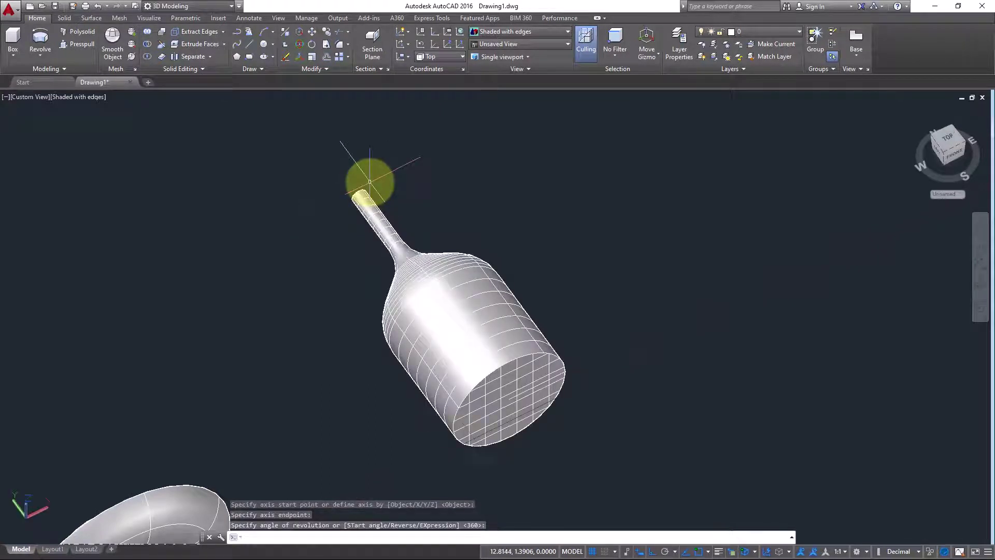
- Check the new bottle solid and reframe the view to show all the solids
{"action": "left_click", "coordinate": [386, 303]}
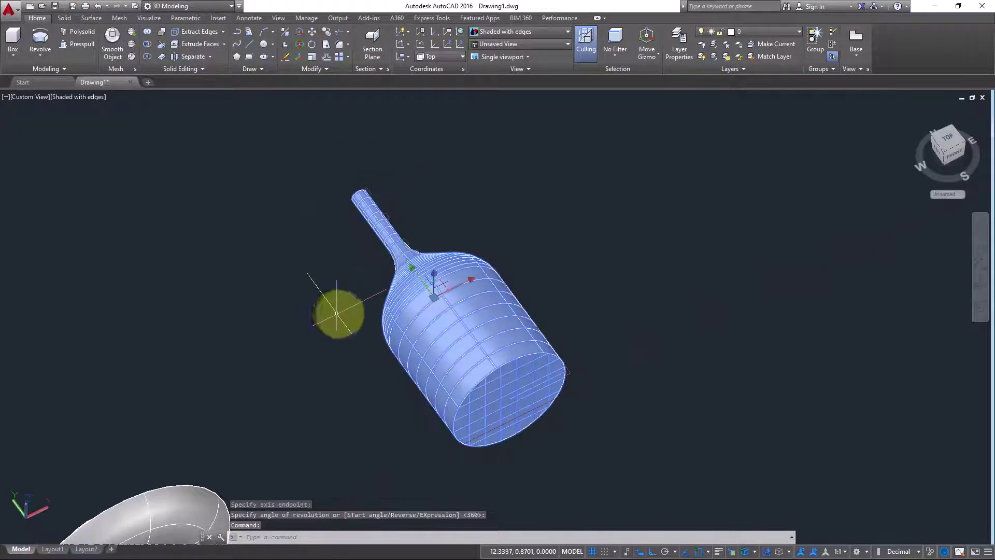
{"action": "key", "text": "Escape"}
{"action": "scroll", "coordinate": [342, 311], "scroll_direction": "down", "scroll_amount": 4}
{"action": "middle_click_drag", "start_coordinate": [349, 313], "coordinate": [417, 226]}
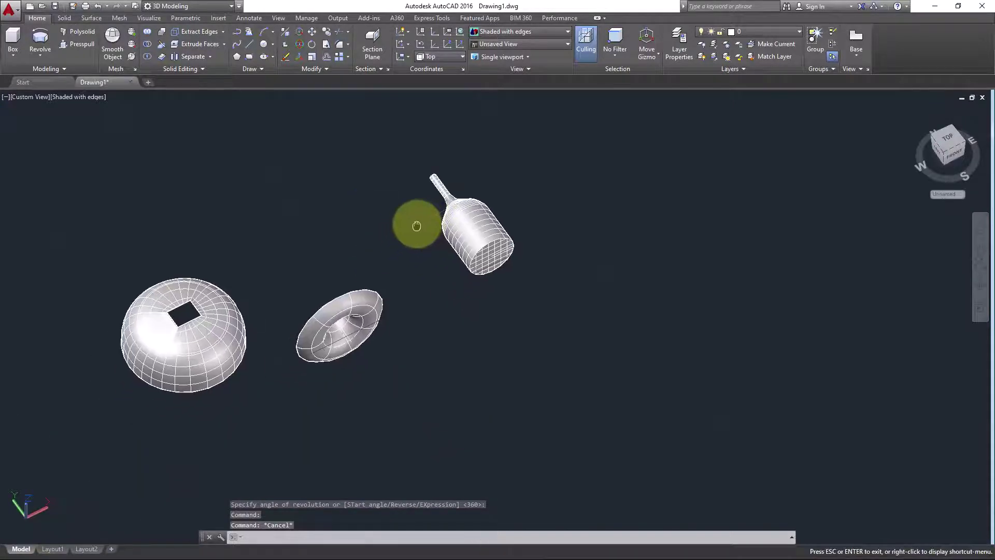
{"action": "scroll", "coordinate": [417, 226], "scroll_direction": "up", "scroll_amount": 2}
{"action": "left_click", "coordinate": [577, 204]}
- Rotate the bottle 90° with 3D Rotate so its neck points up
{"action": "left_click", "coordinate": [487, 258]}
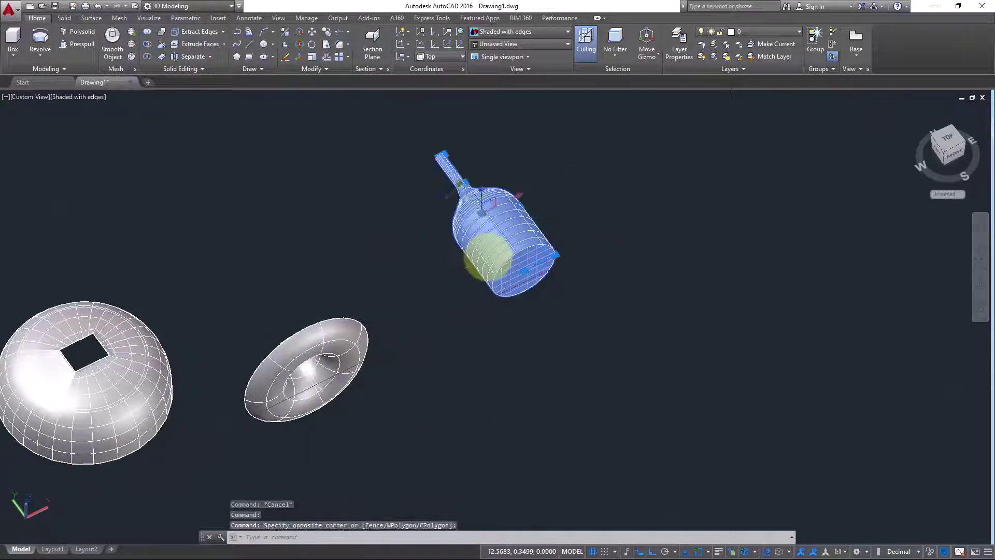
{"action": "left_click", "coordinate": [300, 45]}
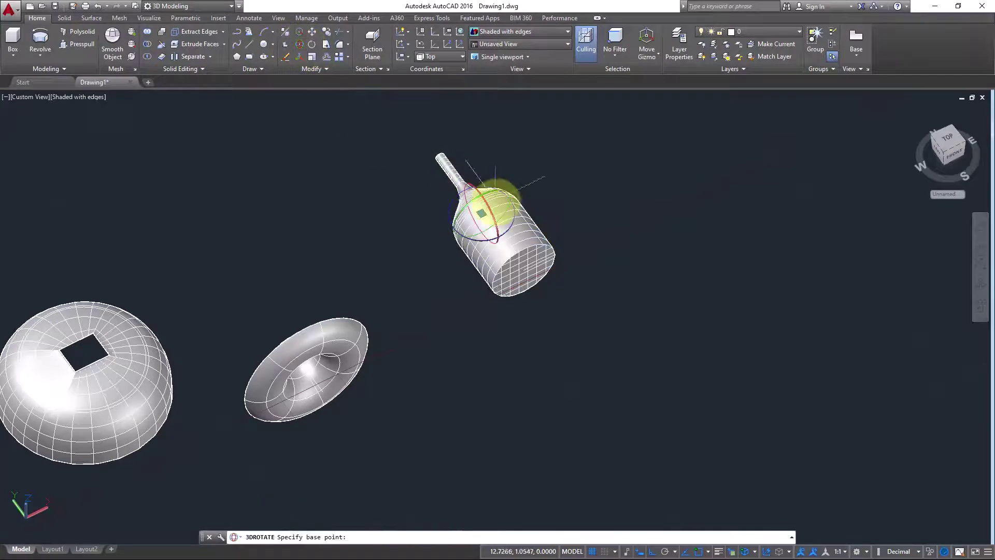
{"action": "left_click", "coordinate": [481, 213]}
{"action": "left_click", "coordinate": [477, 195]}
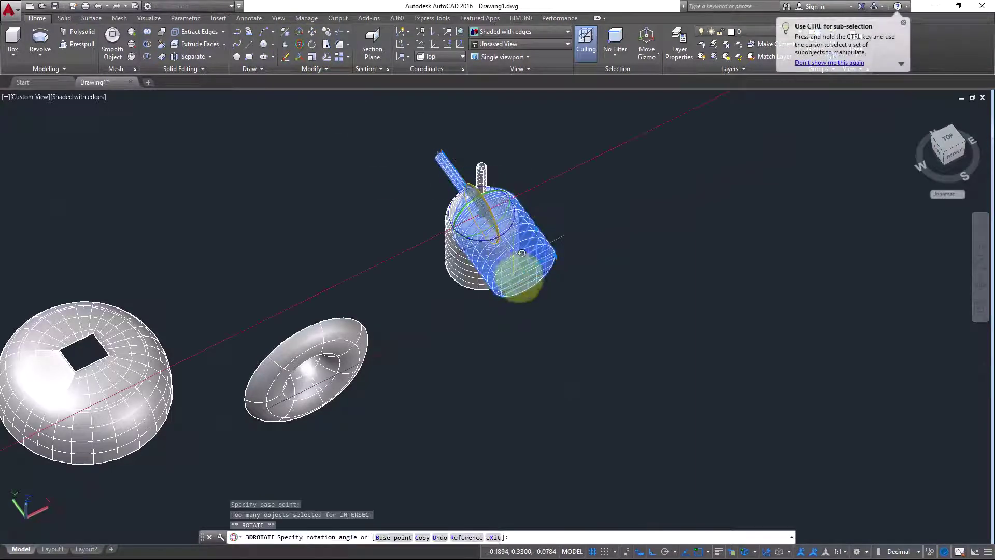
{"action": "key", "text": "Escape"}
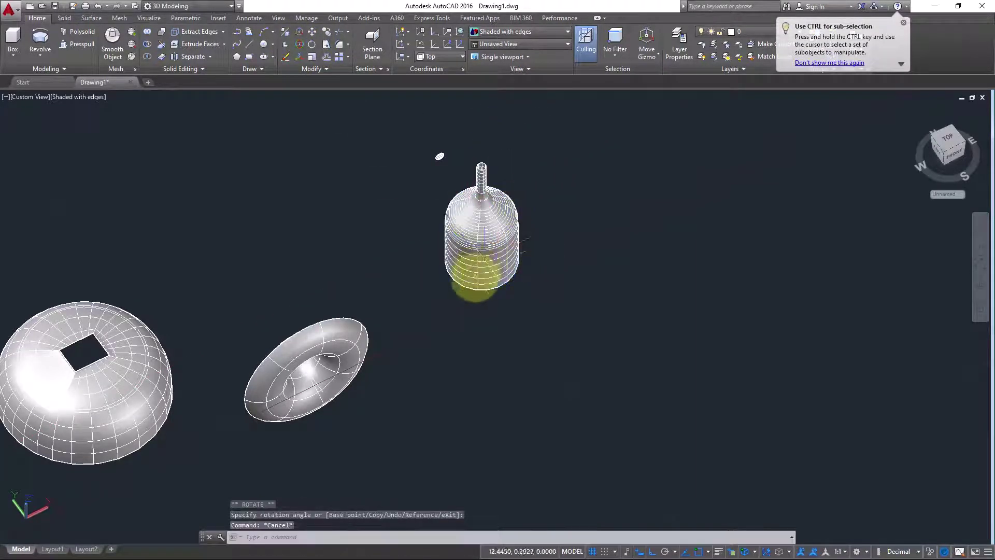
{"action": "scroll", "coordinate": [474, 277], "scroll_direction": "down", "scroll_amount": 3}
{"action": "middle_click_drag", "start_coordinate": [474, 277], "coordinate": [502, 233], "text": "shift"}
{"action": "scroll", "coordinate": [411, 282], "scroll_direction": "up", "scroll_amount": 4}
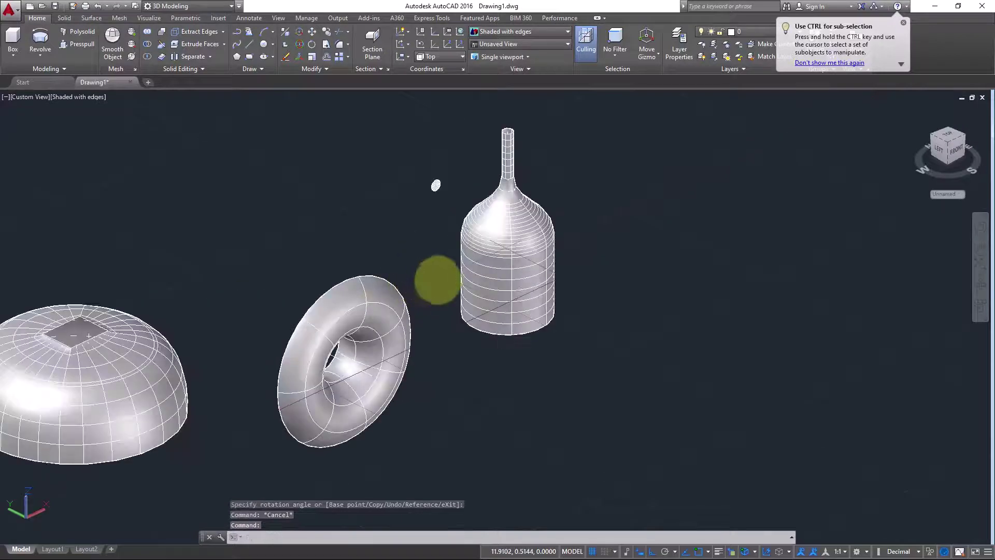
{"action": "middle_click_drag", "start_coordinate": [438, 280], "coordinate": [512, 266]}
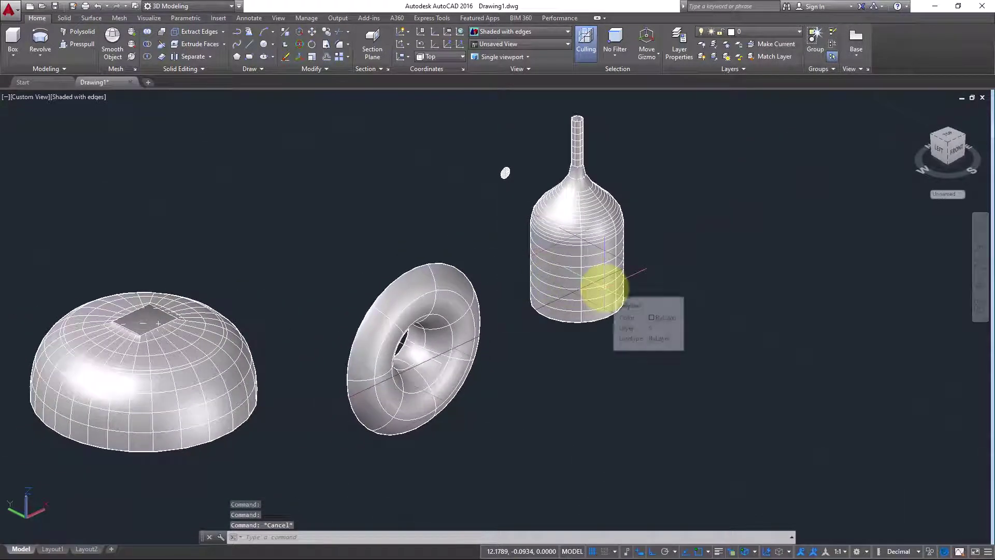
- Select the bottle for a Move, cancel it, and pan the view left and up
{"action": "type", "text": "m"}
{"action": "key", "text": "Return"}
{"action": "left_click", "coordinate": [651, 255]}
{"action": "left_click", "coordinate": [562, 291]}
{"action": "key", "text": "Return"}
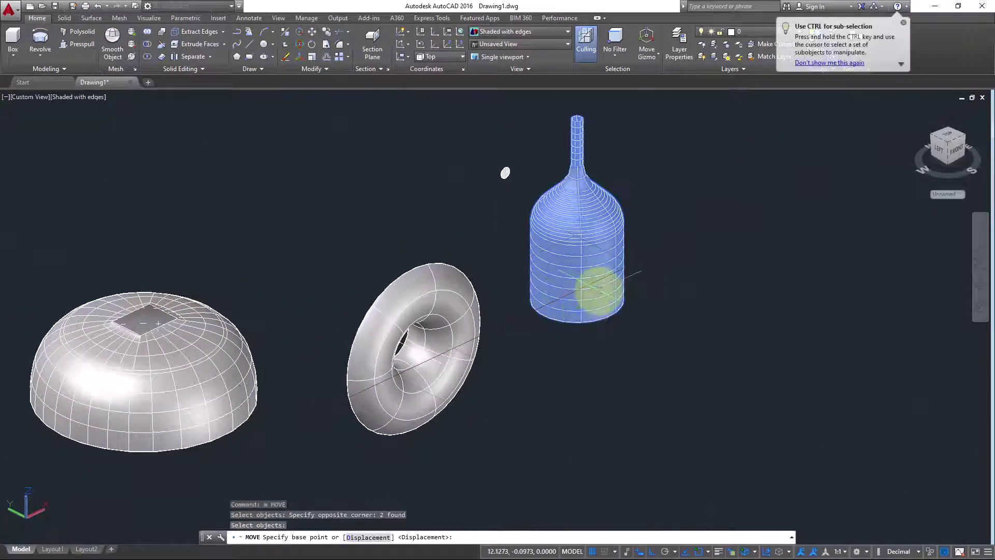
{"action": "key", "text": "Escape"}
{"action": "key", "text": "Escape"}
{"action": "middle_click_drag", "start_coordinate": [521, 349], "coordinate": [471, 317]}
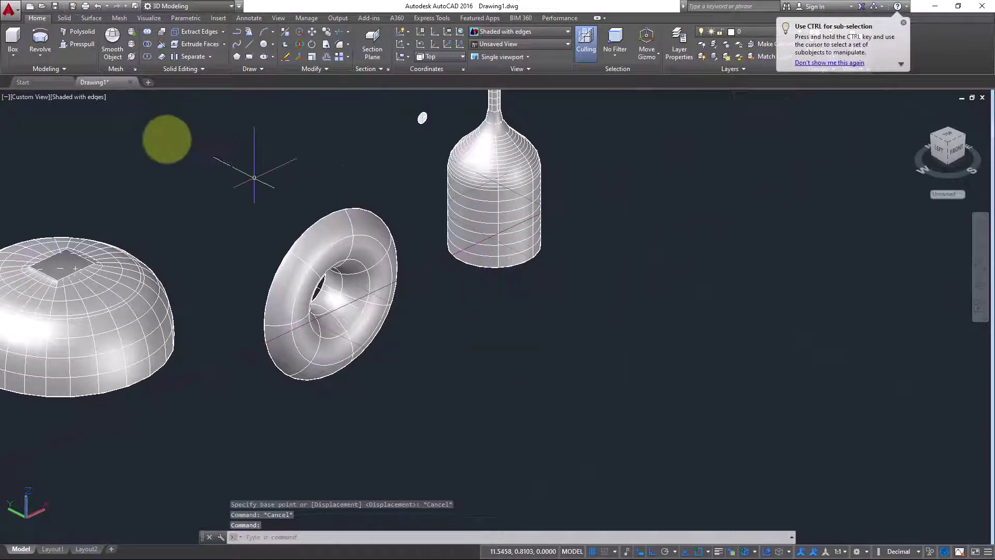
{"action": "left_click", "coordinate": [42, 57]}
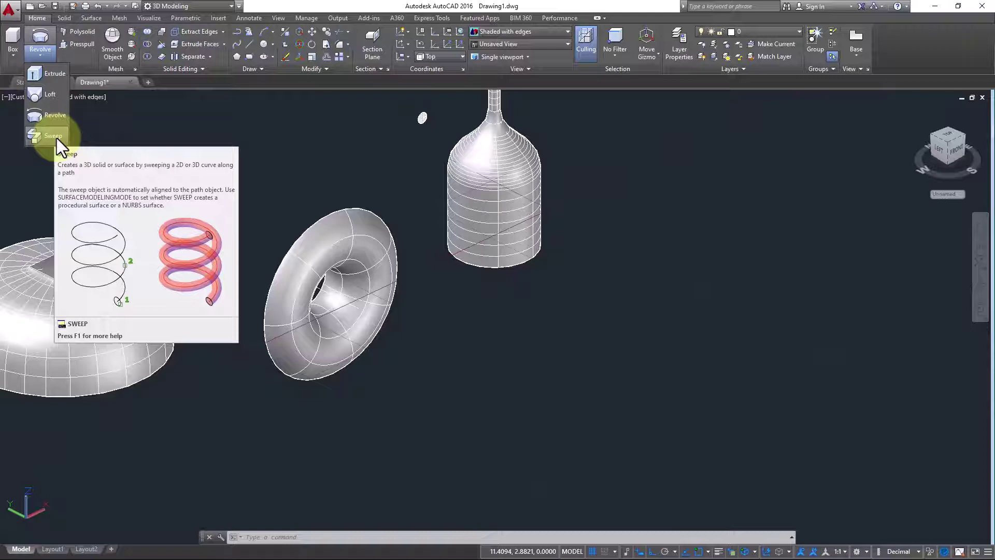
{"action": "key", "text": "Escape"}
{"action": "scroll", "coordinate": [570, 348], "scroll_direction": "down", "scroll_amount": 3}
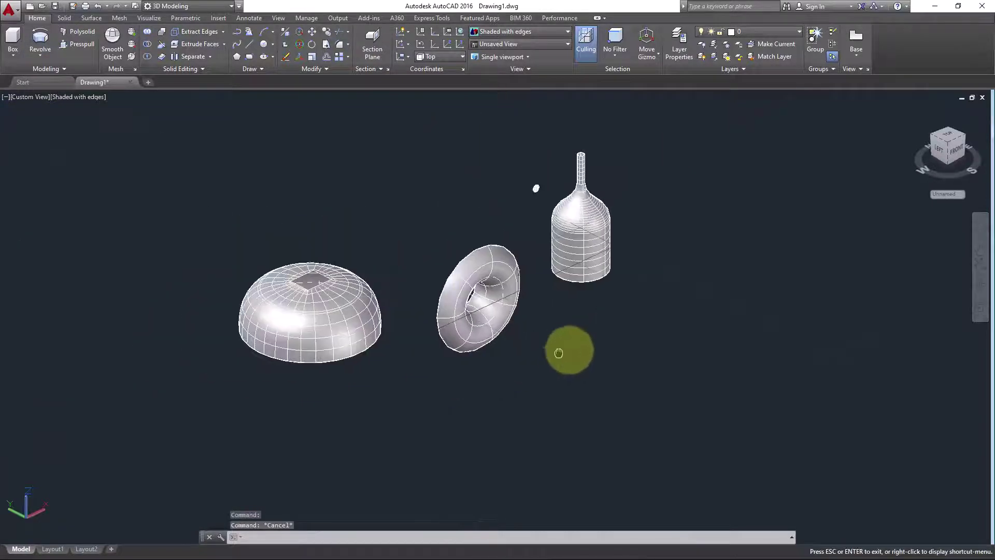
{"action": "scroll", "coordinate": [583, 347], "scroll_direction": "up", "scroll_amount": 2}
{"action": "scroll", "coordinate": [583, 348], "scroll_direction": "up", "scroll_amount": 2}
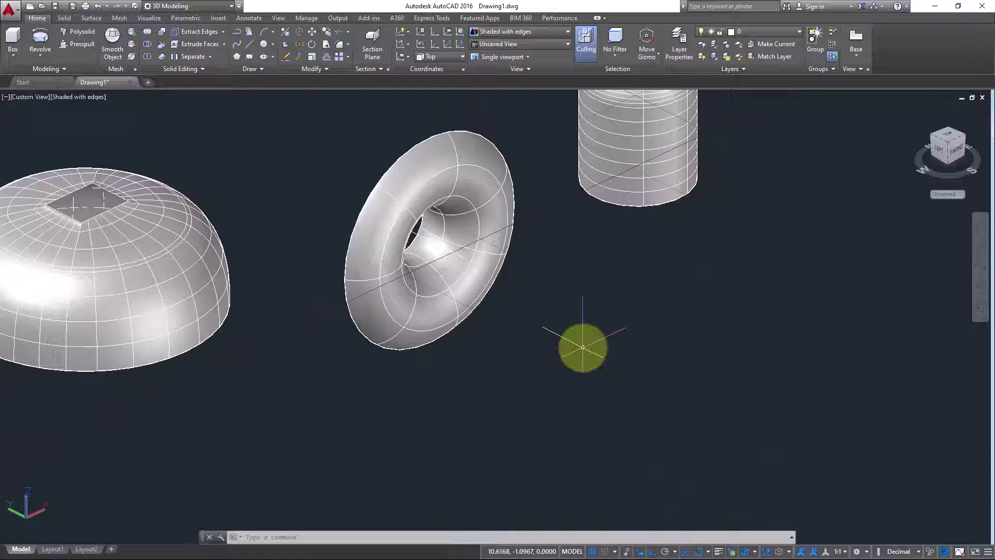
- Draw a wavy five-point spline rising up and to the right beside the bottle
{"action": "type", "text": "spl"}
{"action": "key", "text": "Return"}
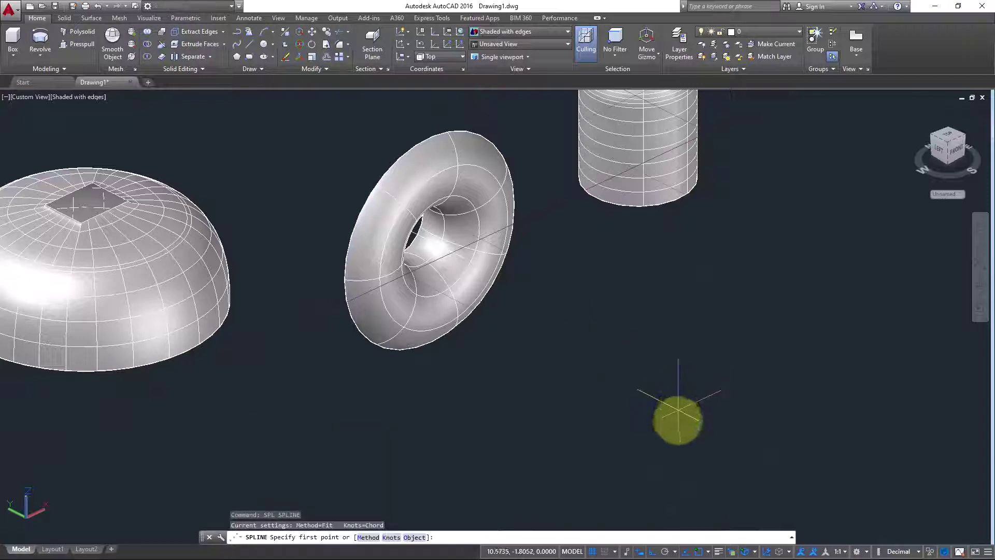
{"action": "left_click", "coordinate": [678, 419]}
{"action": "left_click", "coordinate": [681, 293]}
{"action": "left_click", "coordinate": [798, 225]}
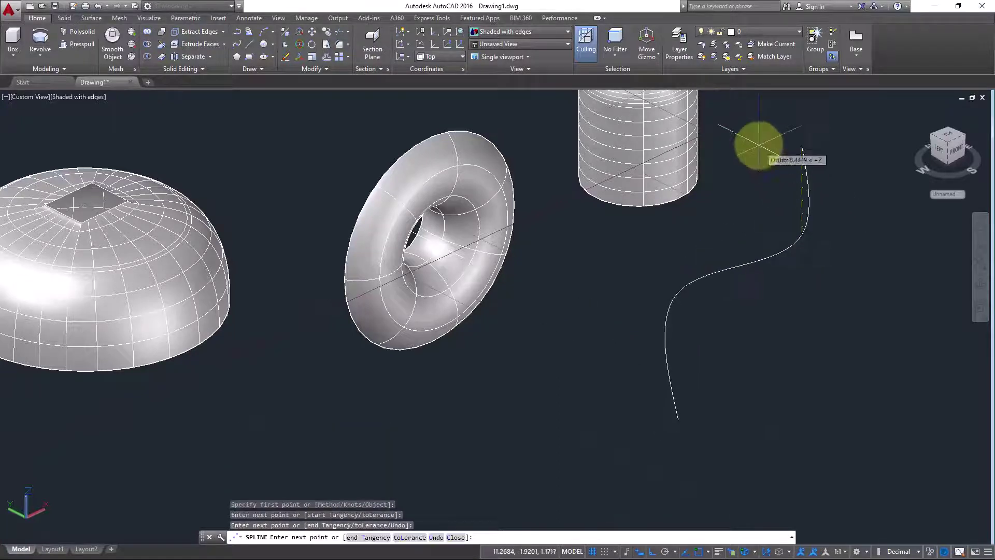
{"action": "left_click", "coordinate": [787, 134]}
{"action": "left_click", "coordinate": [861, 123]}
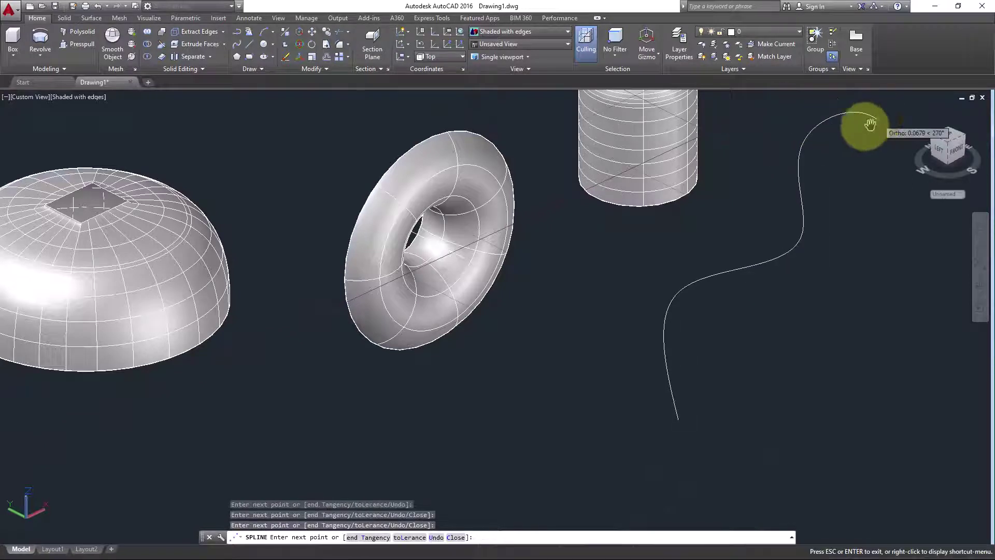
{"action": "middle_click_drag", "start_coordinate": [861, 122], "coordinate": [750, 176]}
{"action": "right_click", "coordinate": [755, 98]}
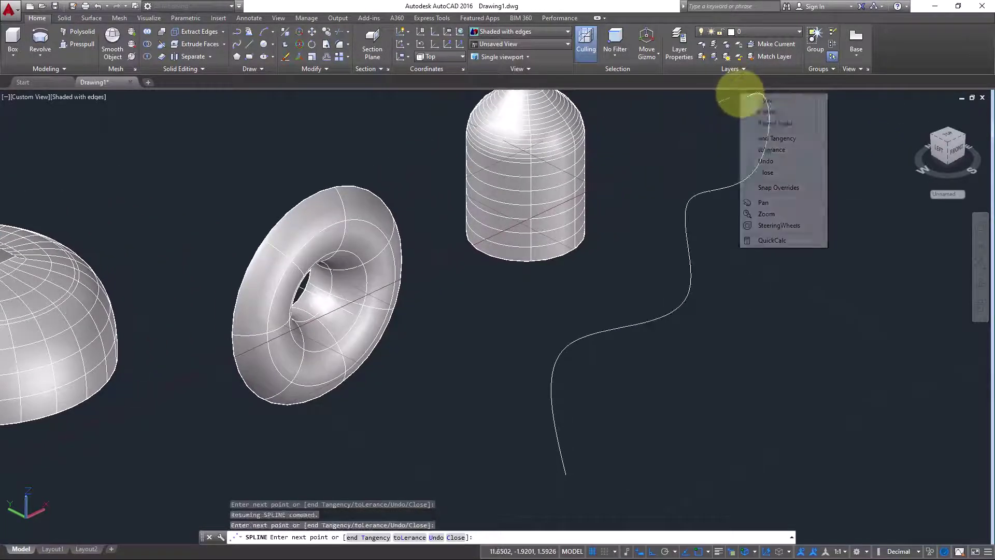
{"action": "left_click", "coordinate": [760, 98]}
{"action": "scroll", "coordinate": [644, 394], "scroll_direction": "up", "scroll_amount": 5}
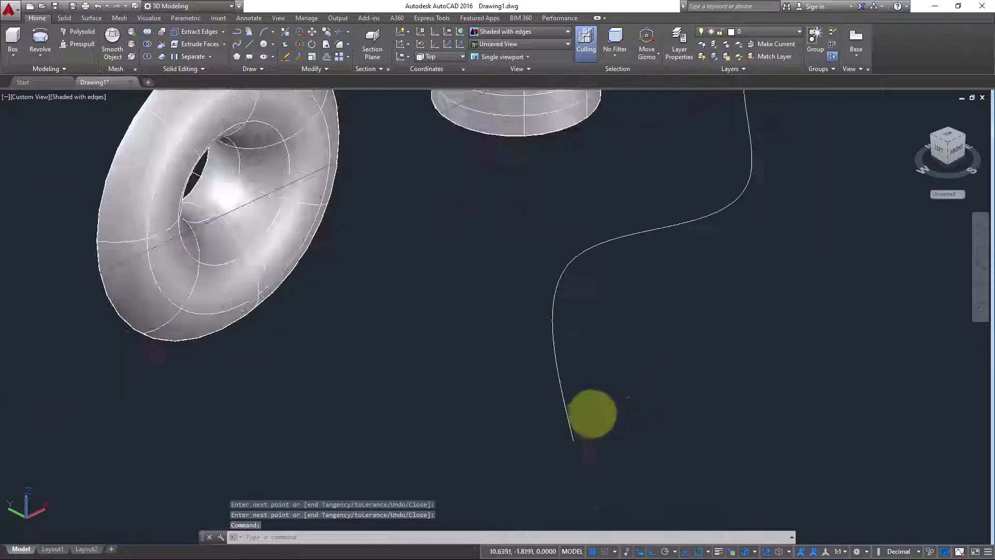
- Draw a small circle centred on the spline's lower end
{"action": "type", "text": "c"}
{"action": "key", "text": "Return"}
{"action": "left_click", "coordinate": [566, 452]}
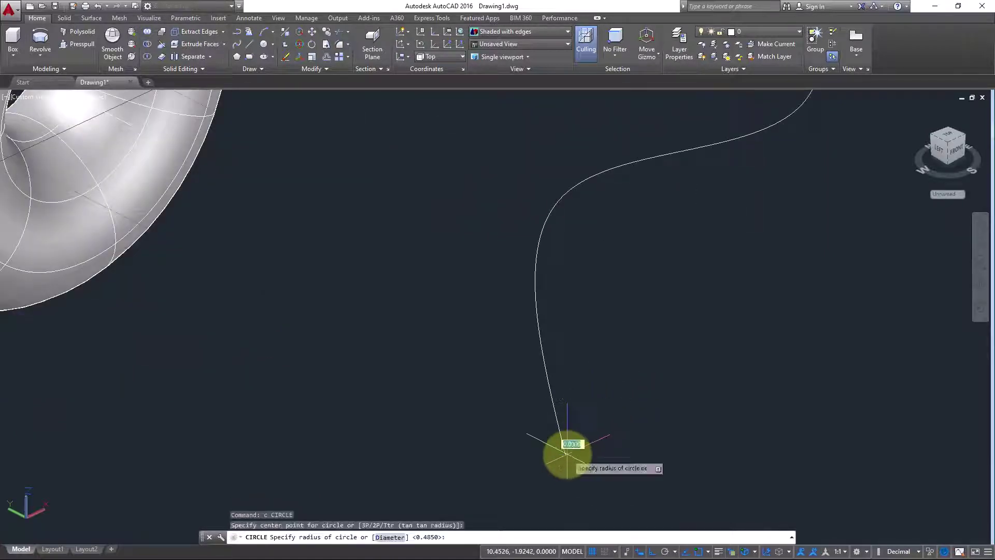
{"action": "left_click", "coordinate": [580, 461]}
{"action": "scroll", "coordinate": [581, 461], "scroll_direction": "down", "scroll_amount": 3}
{"action": "scroll", "coordinate": [577, 461], "scroll_direction": "up", "scroll_amount": 2}
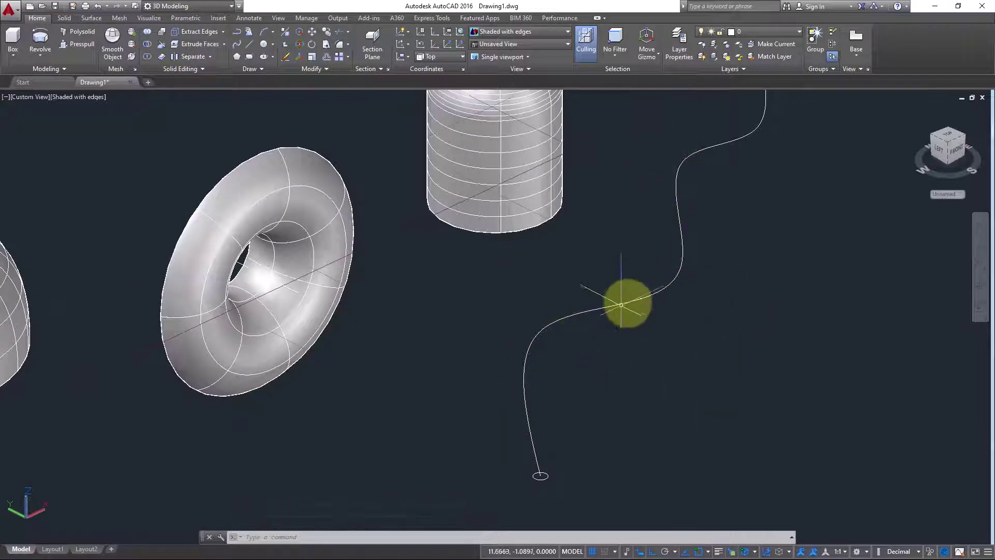
{"action": "middle_click_drag", "start_coordinate": [695, 255], "coordinate": [600, 327]}
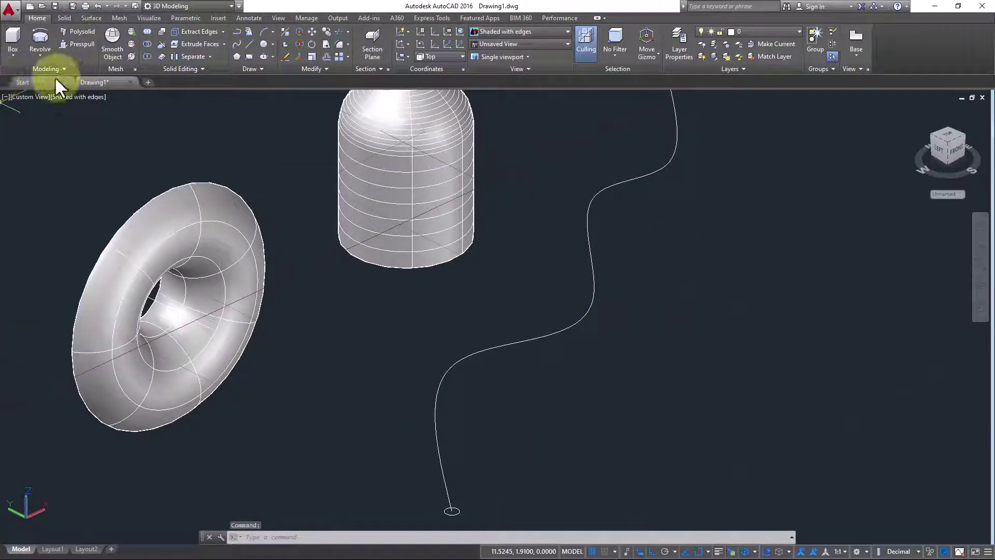
- Sweep the small circle profile along the wavy spline path to form a curved tube
{"action": "left_click", "coordinate": [41, 57]}
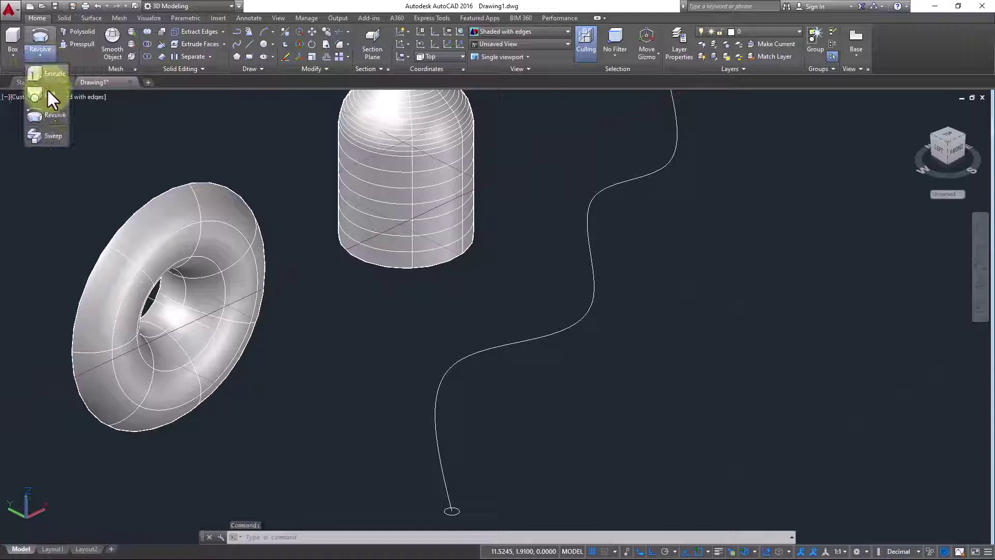
{"action": "left_click", "coordinate": [52, 131]}
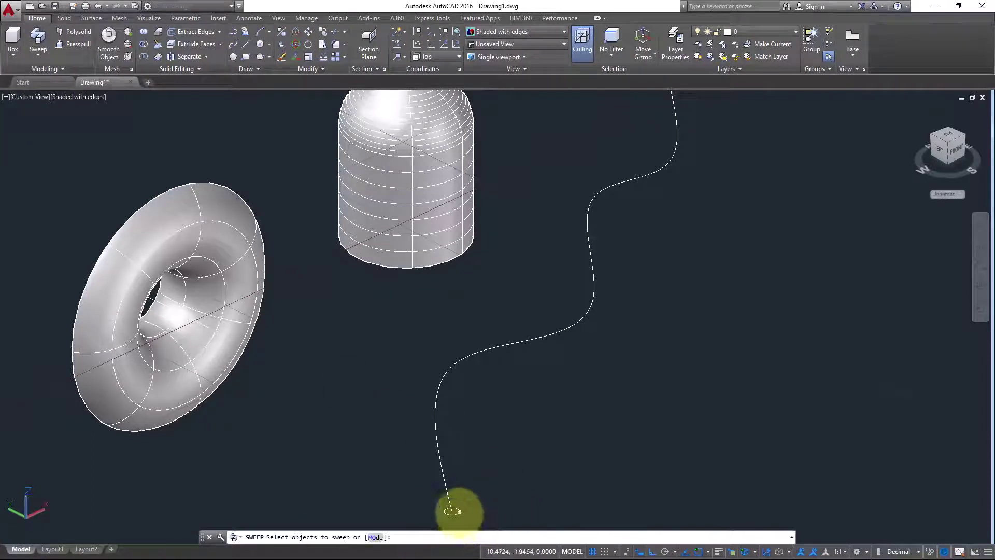
{"action": "left_click", "coordinate": [452, 511]}
{"action": "key", "text": "Return"}
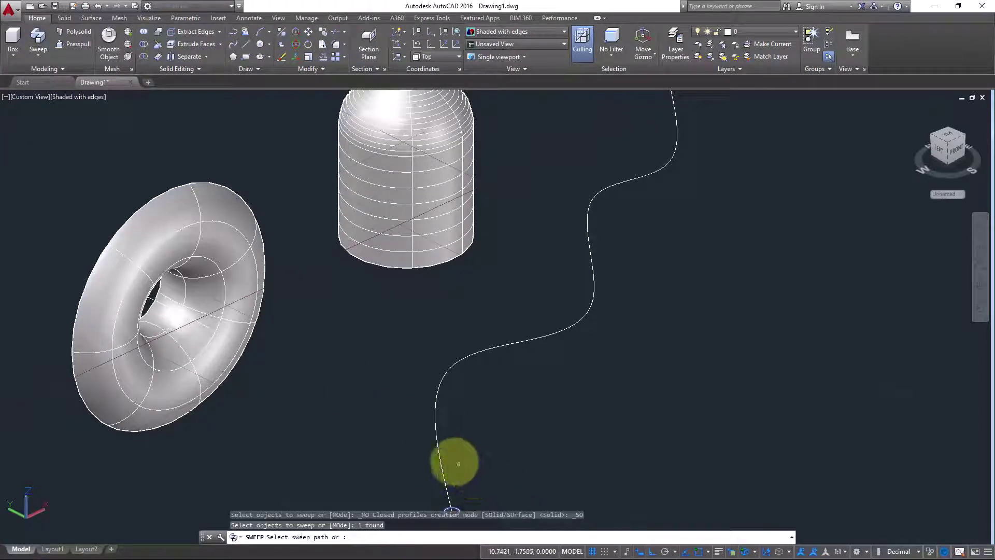
{"action": "left_click", "coordinate": [436, 436]}
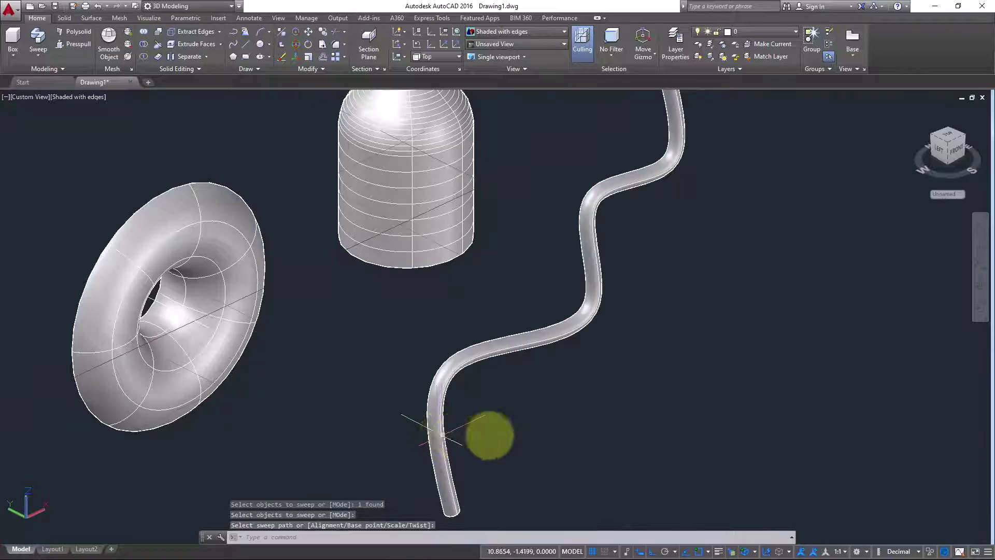
{"action": "scroll", "coordinate": [513, 406], "scroll_direction": "down", "scroll_amount": 4}
{"action": "scroll", "coordinate": [487, 424], "scroll_direction": "up", "scroll_amount": 6}
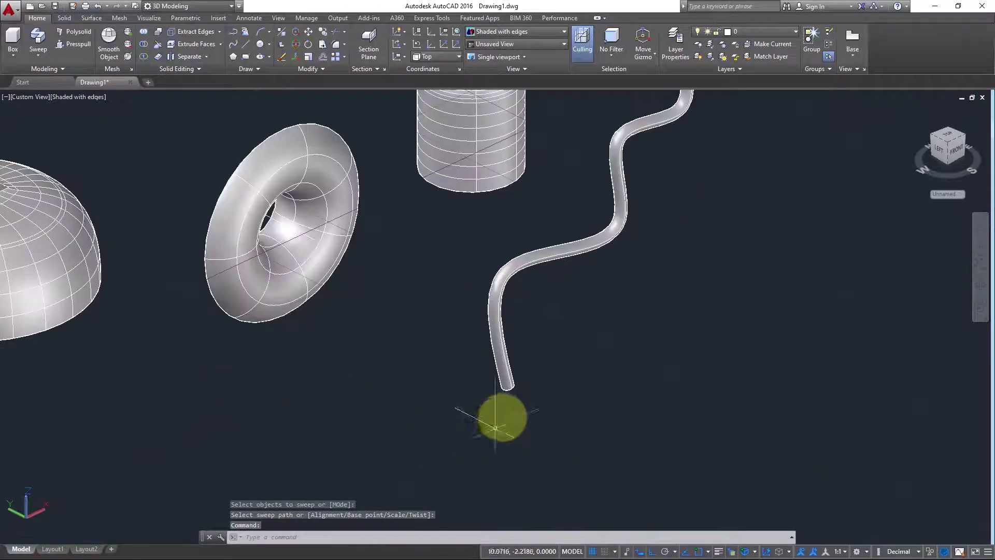
{"action": "middle_click_drag", "start_coordinate": [527, 373], "coordinate": [575, 385]}
{"action": "key", "text": "Escape"}
{"action": "scroll", "coordinate": [517, 357], "scroll_direction": "down", "scroll_amount": 5}
{"action": "scroll", "coordinate": [571, 383], "scroll_direction": "up", "scroll_amount": 2}
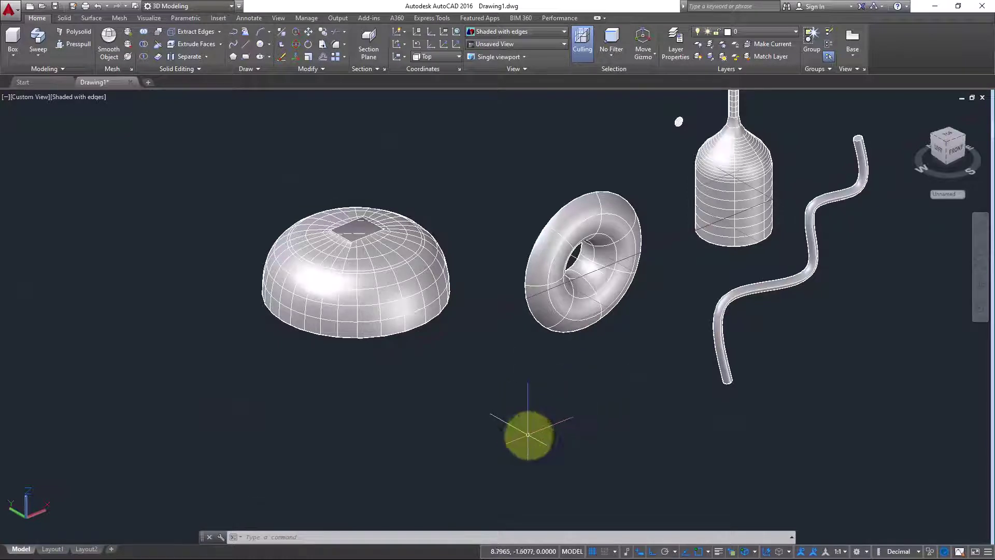
- Draw a second five-point spline curving up past the torus
{"action": "scroll", "coordinate": [531, 435], "scroll_direction": "up", "scroll_amount": 2}
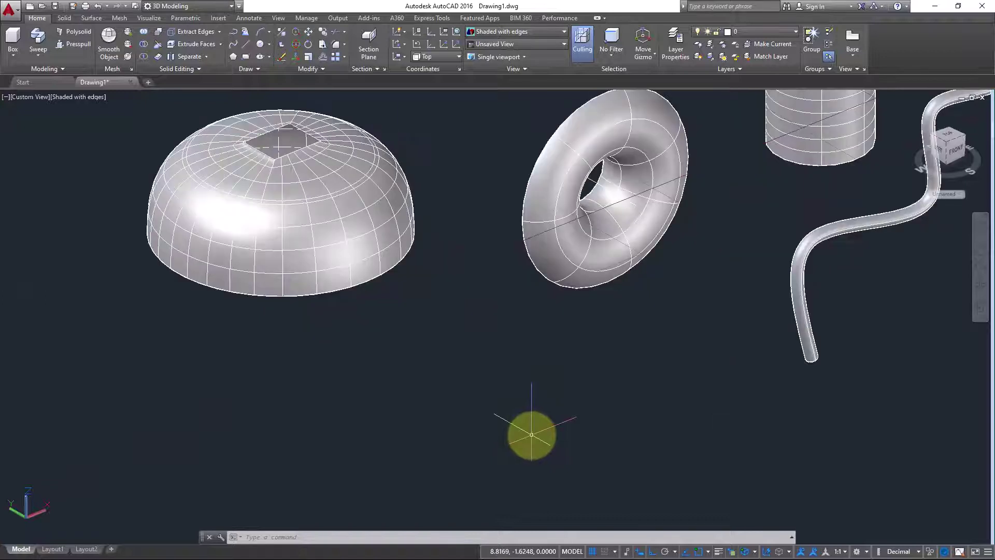
{"action": "type", "text": "spl"}
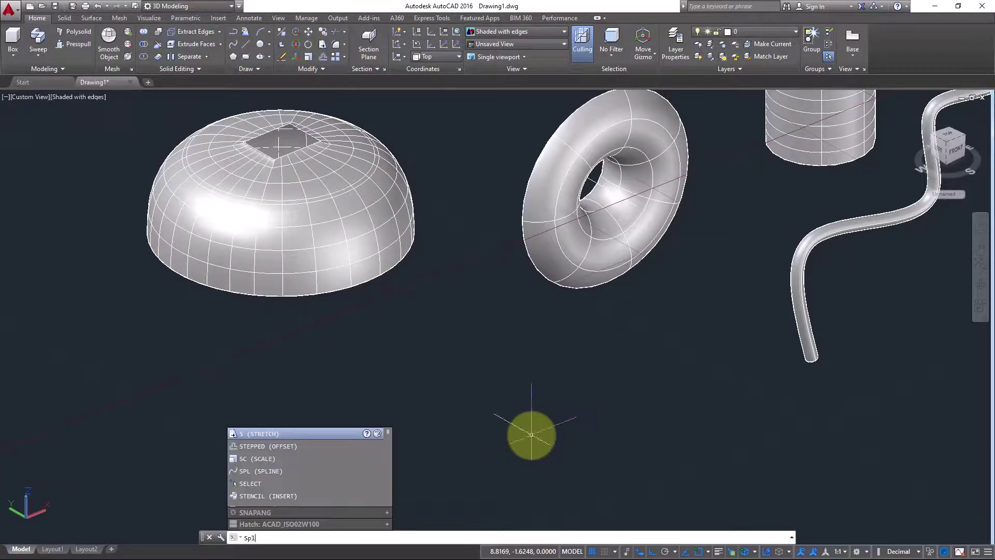
{"action": "key", "text": "Return"}
{"action": "left_click", "coordinate": [487, 470]}
{"action": "left_click", "coordinate": [516, 358]}
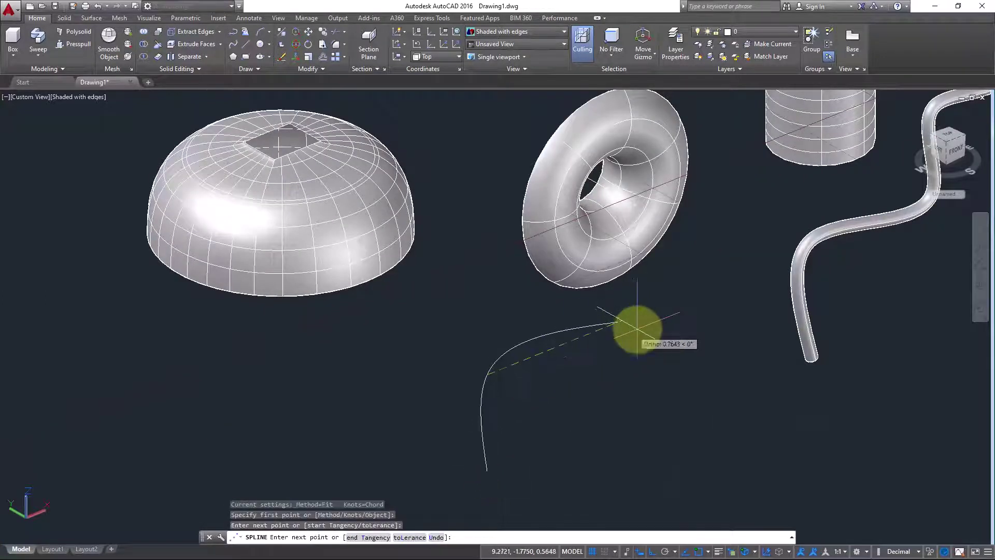
{"action": "left_click", "coordinate": [622, 320]}
{"action": "left_click", "coordinate": [644, 216]}
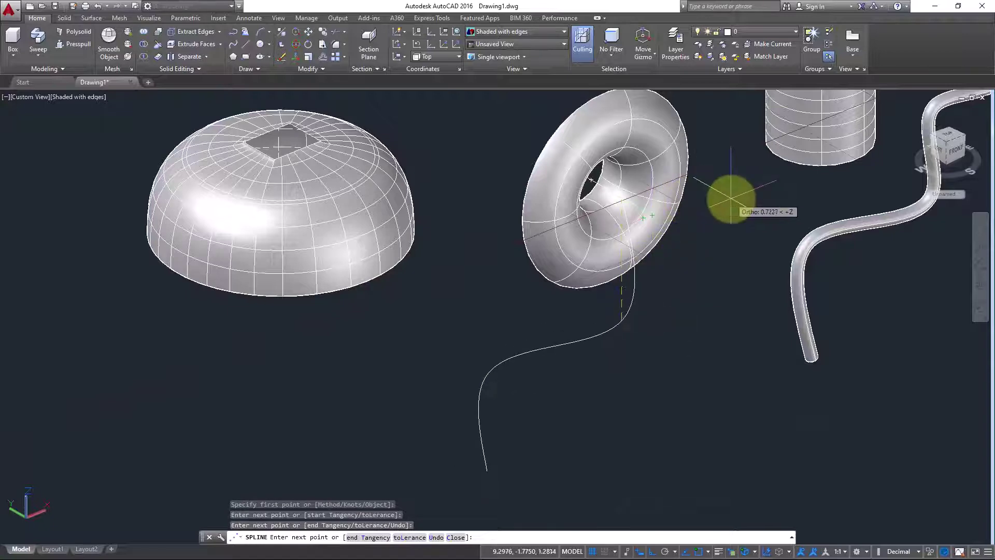
{"action": "left_click", "coordinate": [719, 150]}
{"action": "right_click", "coordinate": [719, 150]}
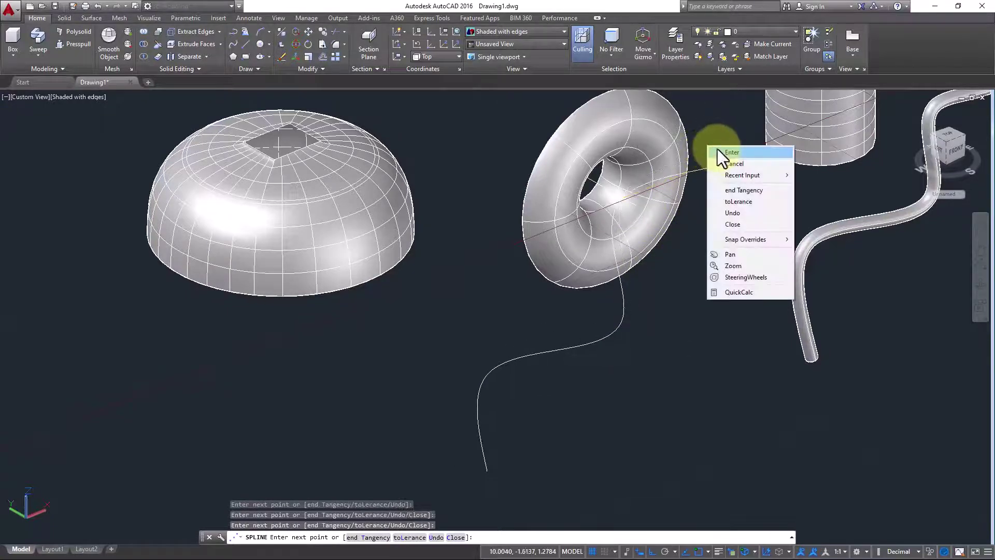
{"action": "left_click", "coordinate": [730, 152]}
- Draw a small circle centred on the second spline's lower end
{"action": "middle_click_drag", "start_coordinate": [492, 459], "coordinate": [544, 433], "text": "shift"}
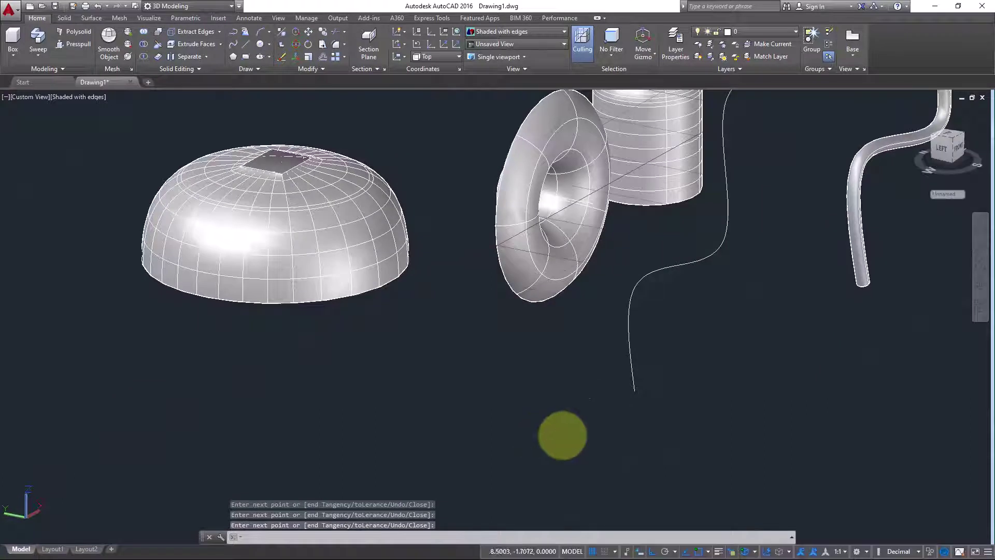
{"action": "scroll", "coordinate": [608, 420], "scroll_direction": "up", "scroll_amount": 3}
{"action": "middle_click_drag", "start_coordinate": [608, 421], "coordinate": [529, 463]}
{"action": "type", "text": "c"}
{"action": "key", "text": "Return"}
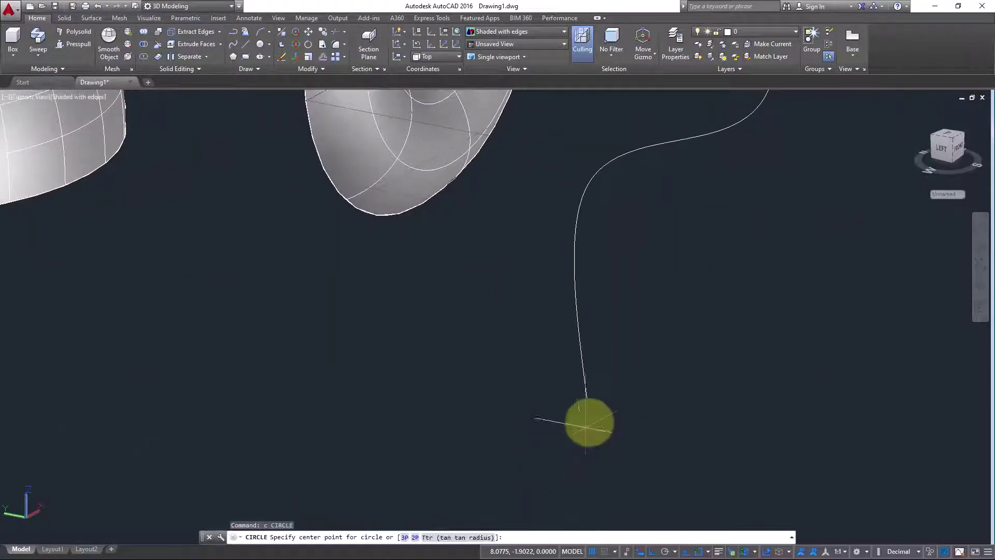
{"action": "left_click", "coordinate": [586, 397]}
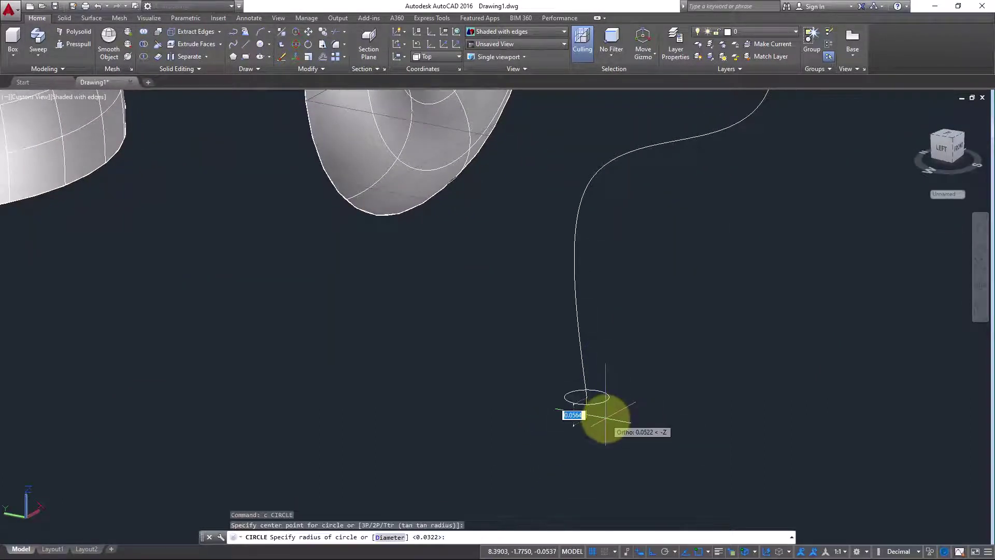
{"action": "left_click", "coordinate": [604, 416]}
{"action": "middle_click_drag", "start_coordinate": [626, 426], "coordinate": [602, 447], "text": "shift"}
{"action": "scroll", "coordinate": [603, 447], "scroll_direction": "down", "scroll_amount": 5}
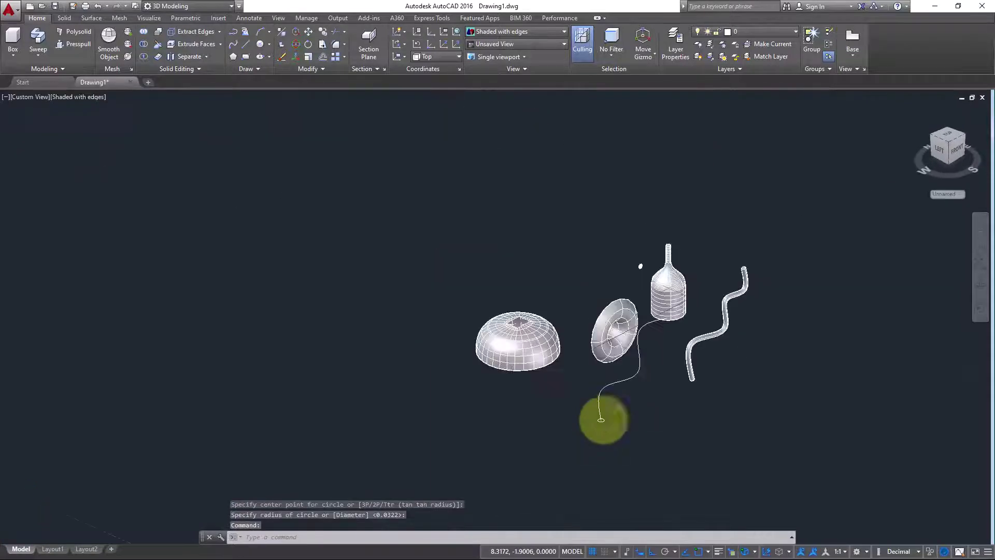
{"action": "middle_click_drag", "start_coordinate": [595, 413], "coordinate": [537, 440]}
{"action": "scroll", "coordinate": [471, 382], "scroll_direction": "up", "scroll_amount": 4}
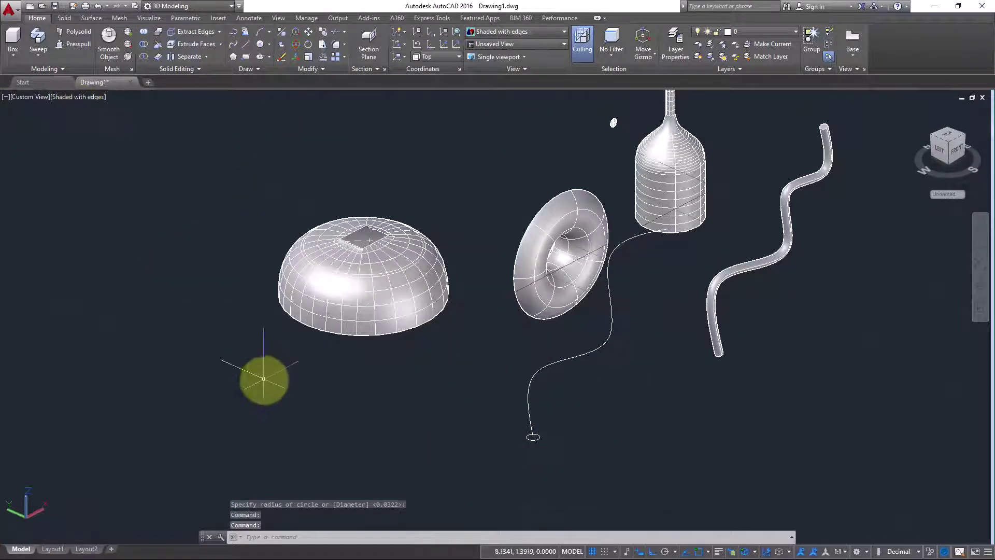
- Start a Sweep and set its mode to Surface
{"action": "left_click", "coordinate": [37, 42]}
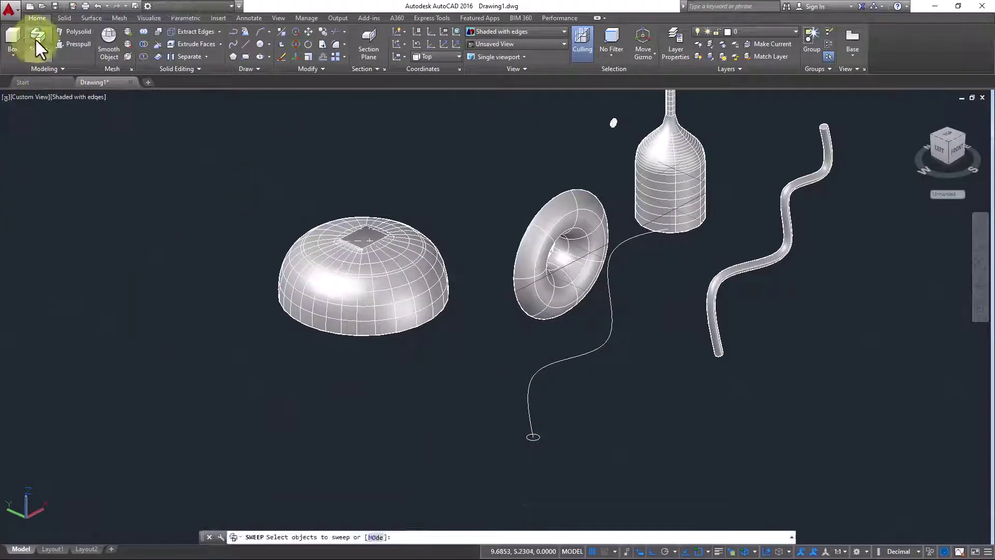
{"action": "left_click", "coordinate": [379, 537]}
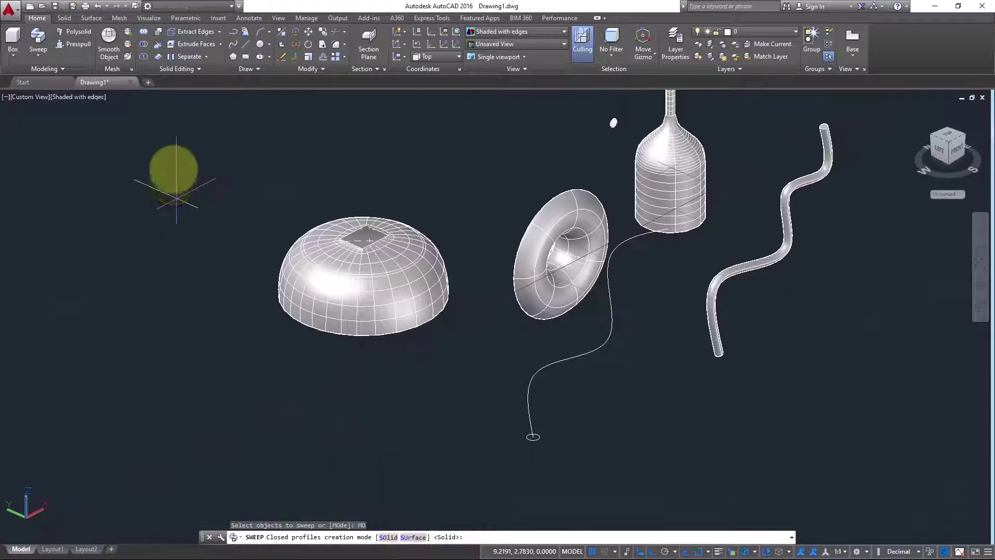
{"action": "left_click", "coordinate": [99, 19]}
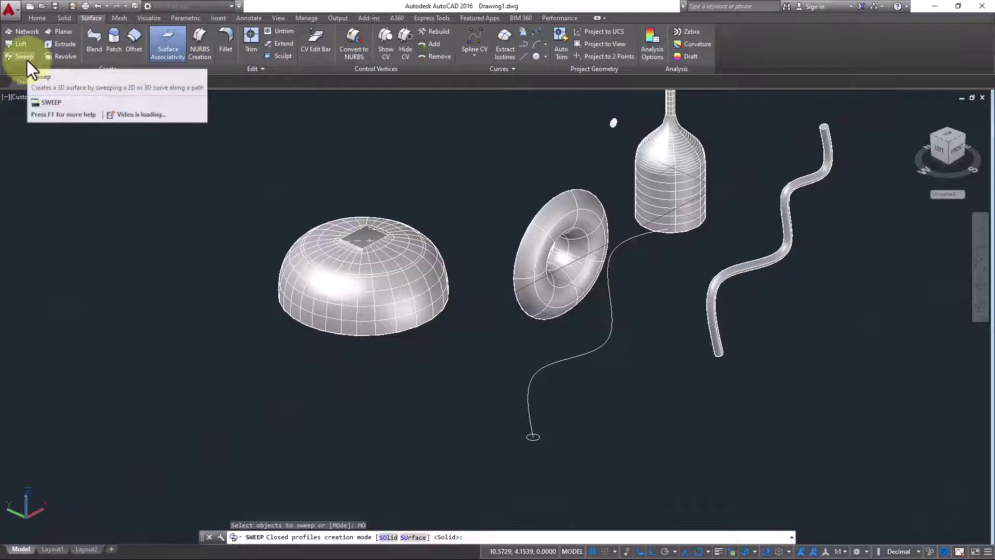
{"action": "left_click", "coordinate": [413, 537]}
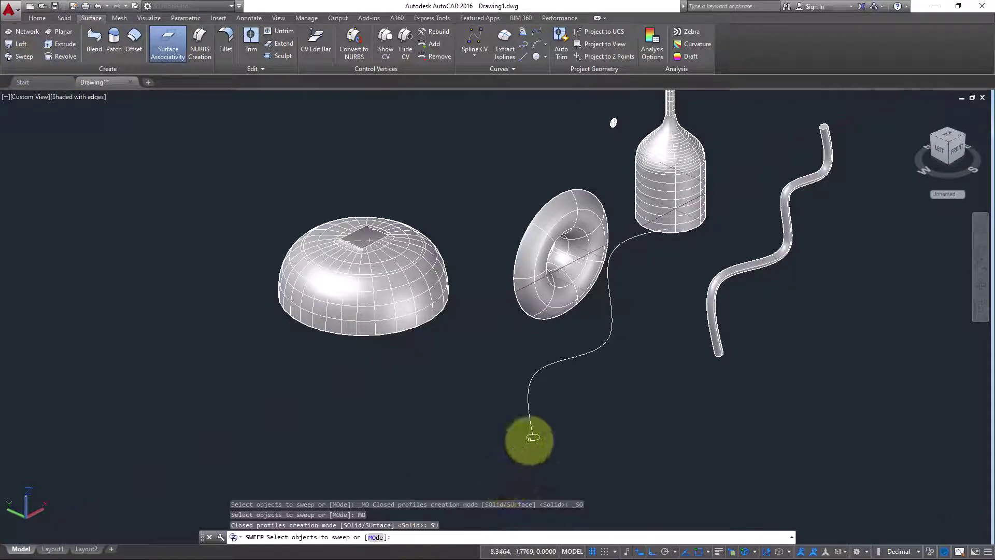
- Sweep the new small circle along the second spline path past the torus
{"action": "left_click", "coordinate": [531, 438]}
{"action": "key", "text": "Return"}
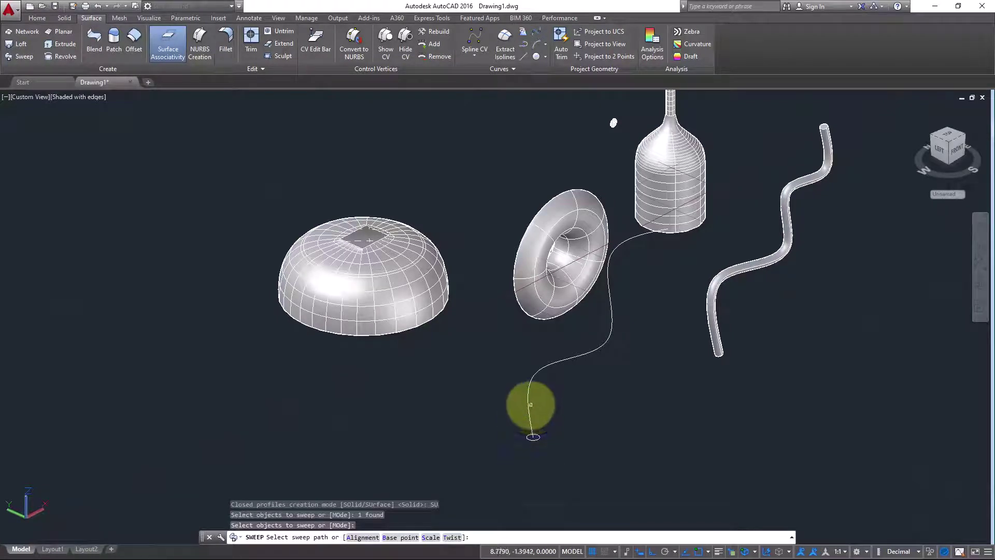
{"action": "left_click", "coordinate": [529, 400]}
{"action": "middle_click_drag", "start_coordinate": [526, 449], "coordinate": [519, 325], "text": "shift"}
{"action": "middle_click_drag", "start_coordinate": [515, 324], "coordinate": [553, 415], "text": "shift"}
{"action": "scroll", "coordinate": [517, 422], "scroll_direction": "down", "scroll_amount": 4}
{"action": "scroll", "coordinate": [554, 405], "scroll_direction": "up", "scroll_amount": 5}
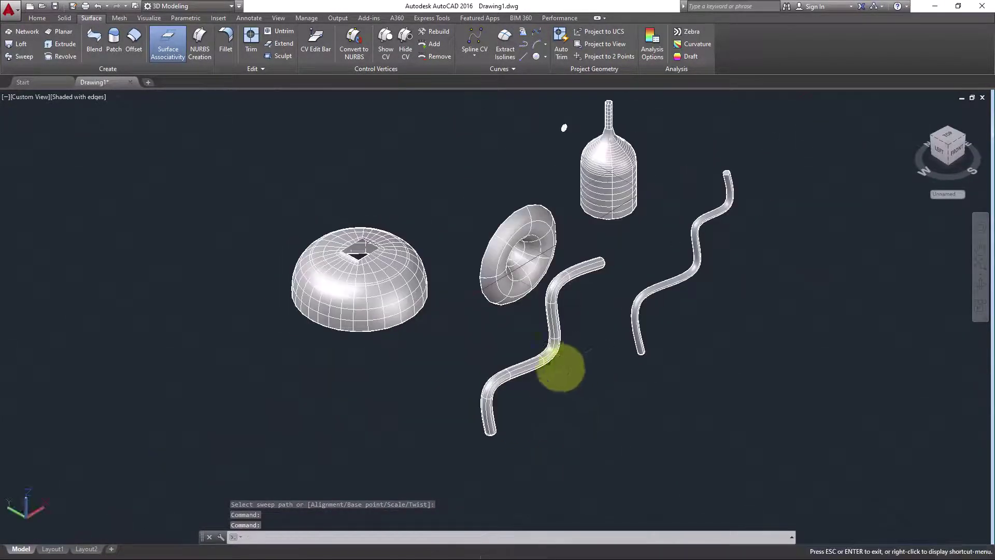
{"action": "scroll", "coordinate": [463, 404], "scroll_direction": "up", "scroll_amount": 3}
{"action": "middle_click_drag", "start_coordinate": [511, 321], "coordinate": [360, 412], "text": "shift"}
{"action": "scroll", "coordinate": [464, 399], "scroll_direction": "down", "scroll_amount": 2}
{"action": "scroll", "coordinate": [391, 415], "scroll_direction": "up", "scroll_amount": 5}
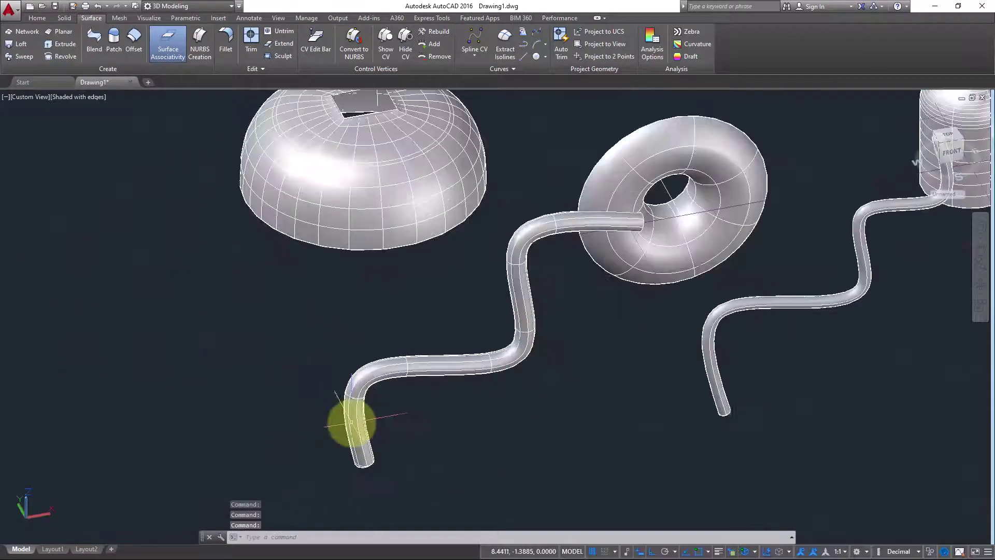
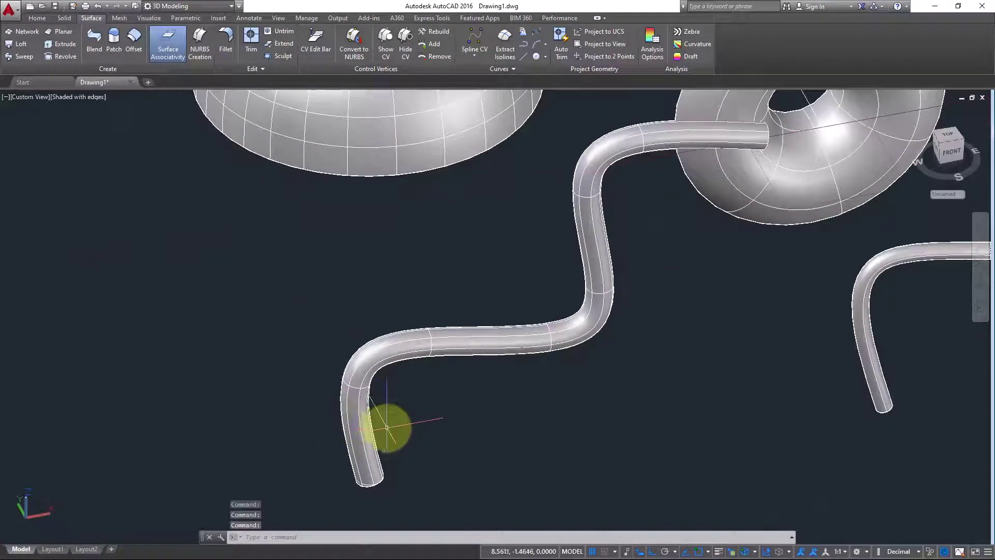
- Thicken the swept pipe surface into a thin solid 0.001 thick
{"action": "middle_click_drag", "start_coordinate": [380, 460], "coordinate": [381, 346], "text": "shift"}
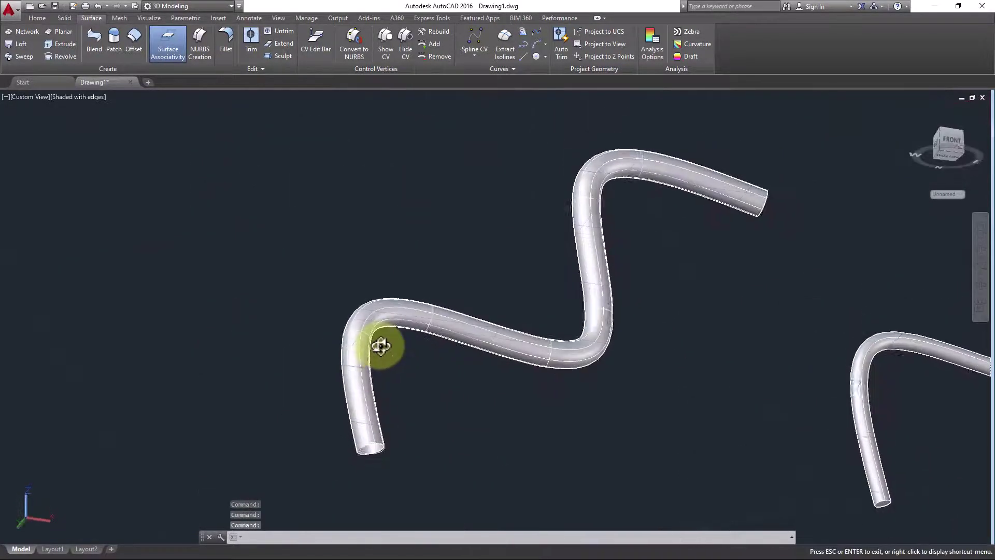
{"action": "scroll", "coordinate": [356, 418], "scroll_direction": "up", "scroll_amount": 6}
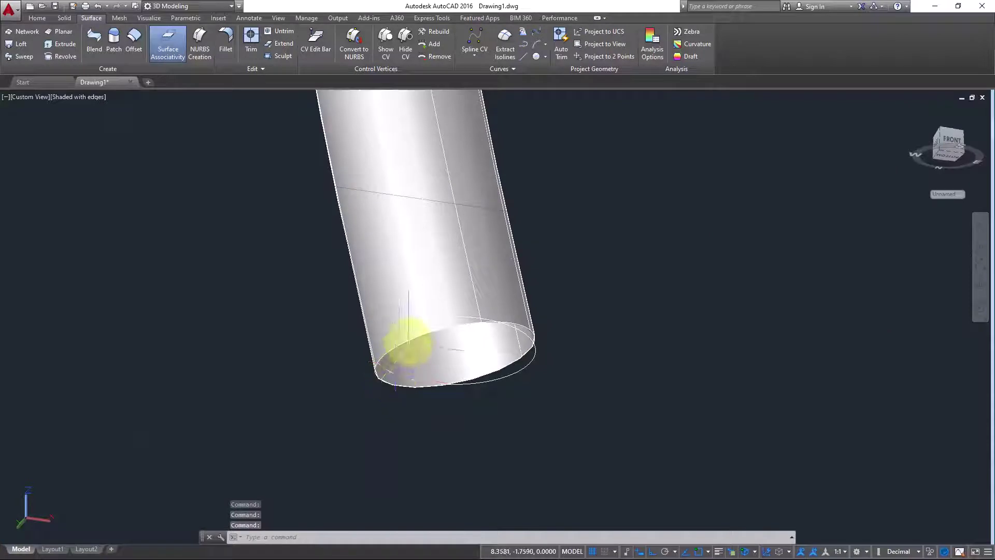
{"action": "left_click", "coordinate": [572, 222]}
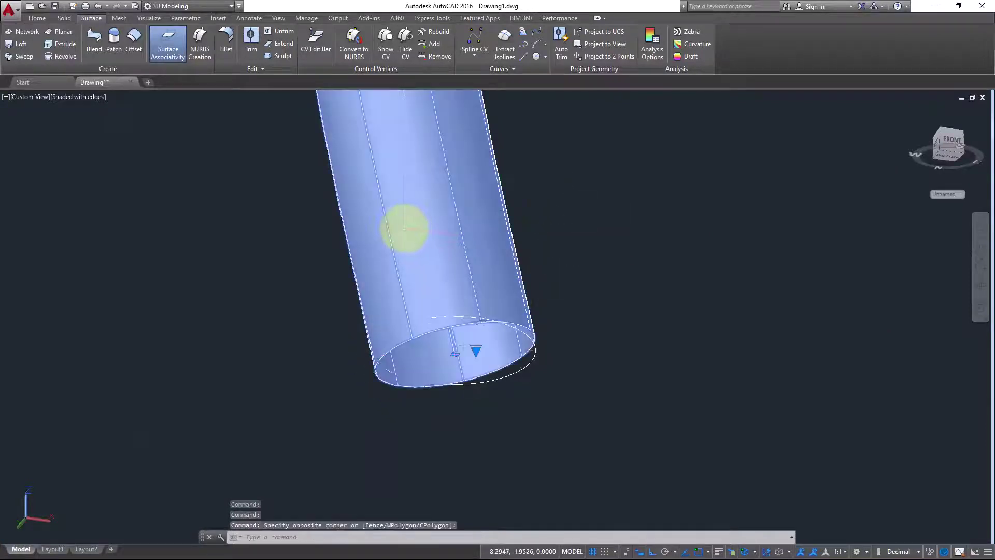
{"action": "left_click", "coordinate": [37, 19]}
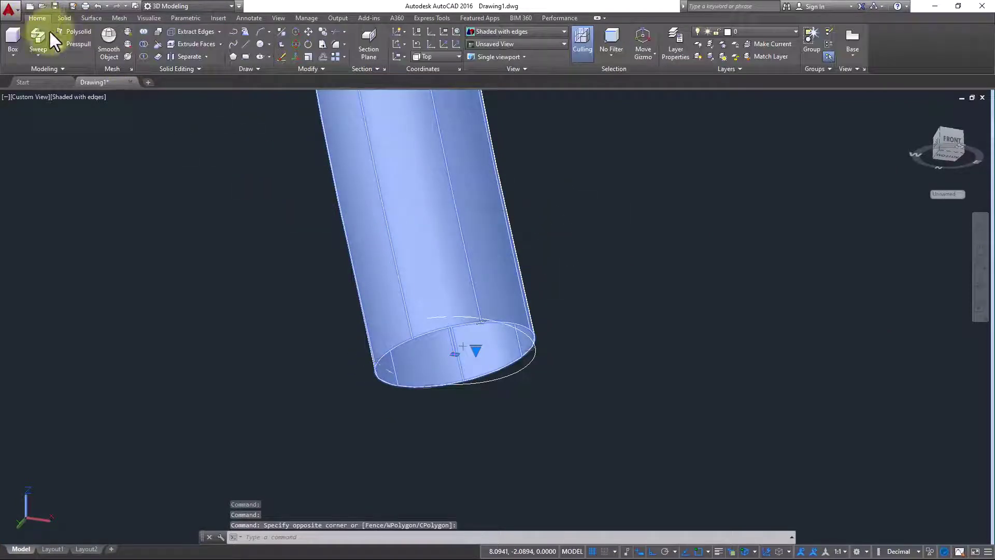
{"action": "left_click", "coordinate": [160, 58]}
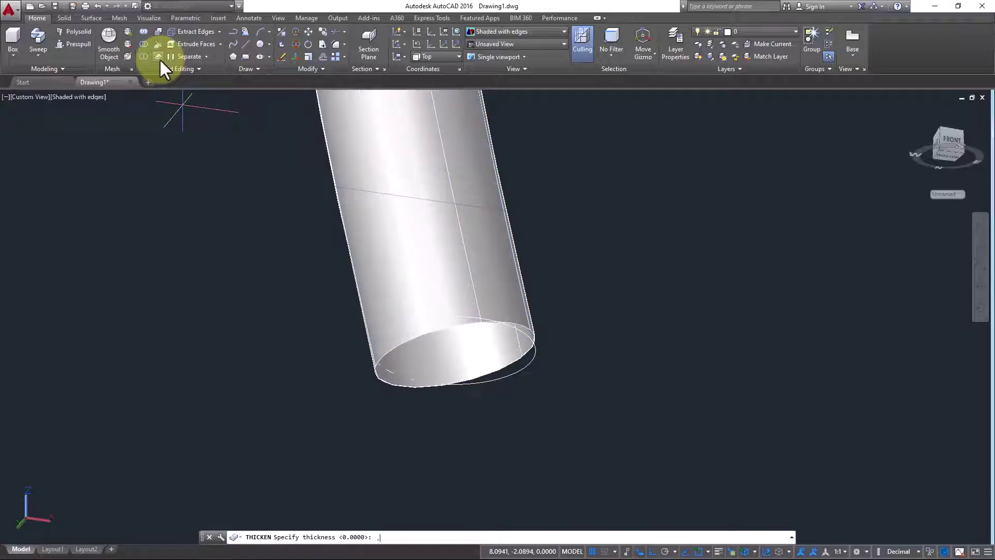
{"action": "type", "text": ".001"}
{"action": "key", "text": "Return"}
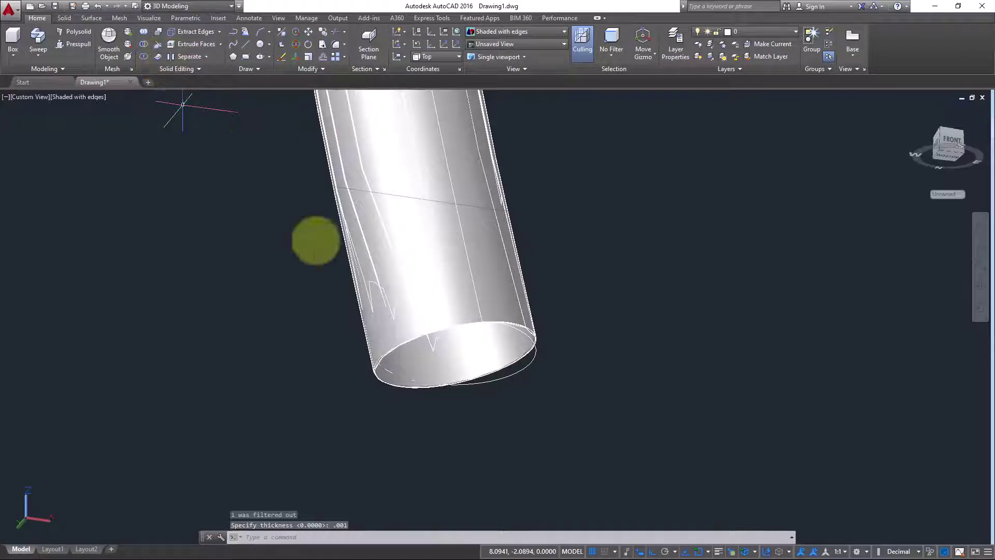
- Orbit and zoom to inspect the thickened pipe end and see all objects
{"action": "scroll", "coordinate": [357, 344], "scroll_direction": "up", "scroll_amount": 3}
{"action": "mouse_move", "coordinate": [396, 371]}
{"action": "middle_mouse_down", "text": "shift"}
{"action": "mouse_move", "coordinate": [402, 304]}
{"action": "mouse_move", "coordinate": [422, 304]}
{"action": "mouse_move", "coordinate": [413, 378]}
{"action": "middle_mouse_up", "text": "shift"}
{"action": "scroll", "coordinate": [481, 315], "scroll_direction": "down", "scroll_amount": 3}
{"action": "scroll", "coordinate": [485, 314], "scroll_direction": "down", "scroll_amount": 5}
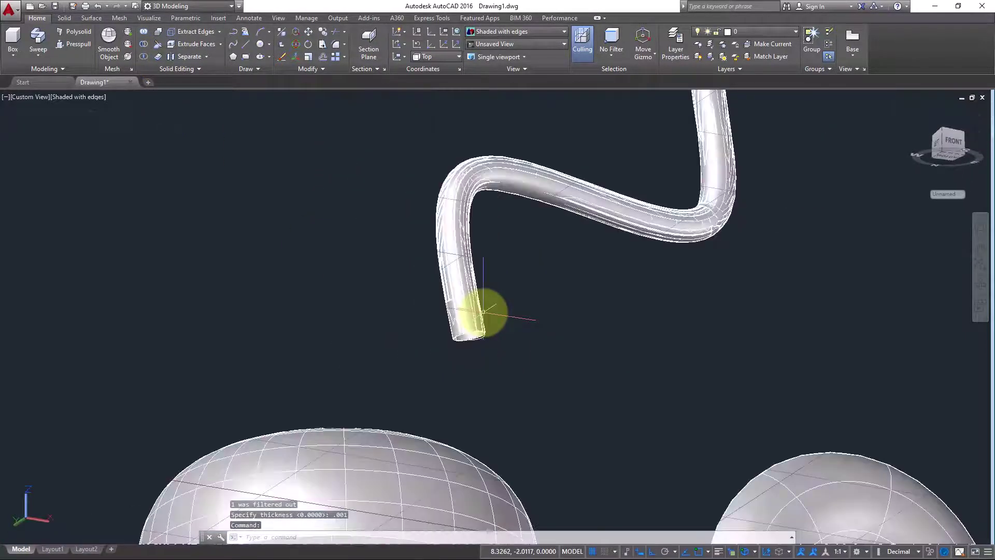
{"action": "scroll", "coordinate": [565, 352], "scroll_direction": "up", "scroll_amount": 2}
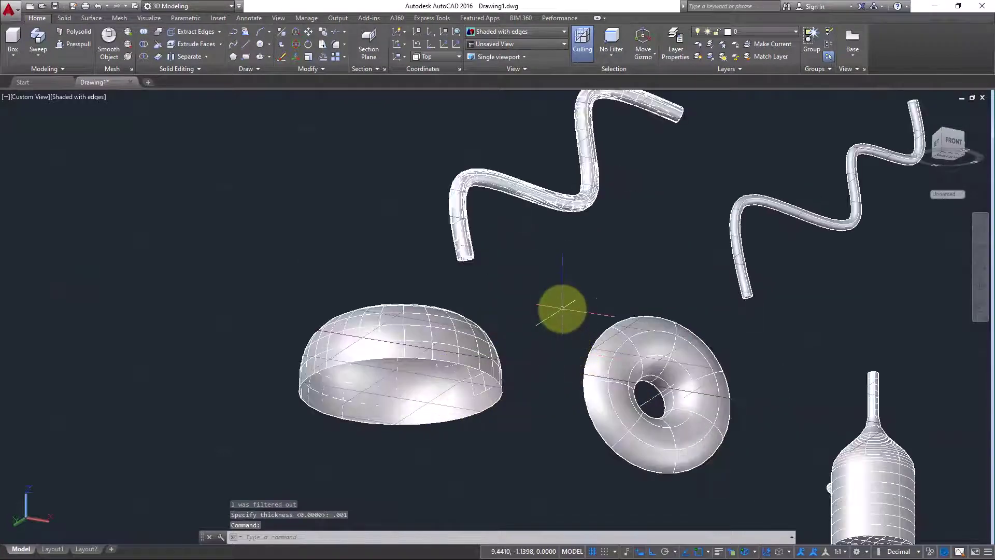
{"action": "middle_click_drag", "start_coordinate": [564, 304], "coordinate": [511, 383], "text": "shift"}
- Draw a large flat rectangle on the ground plane beside the curved pipes
{"action": "scroll", "coordinate": [550, 393], "scroll_direction": "up", "scroll_amount": 2}
{"action": "type", "text": "rec"}
{"action": "key", "text": "Return"}
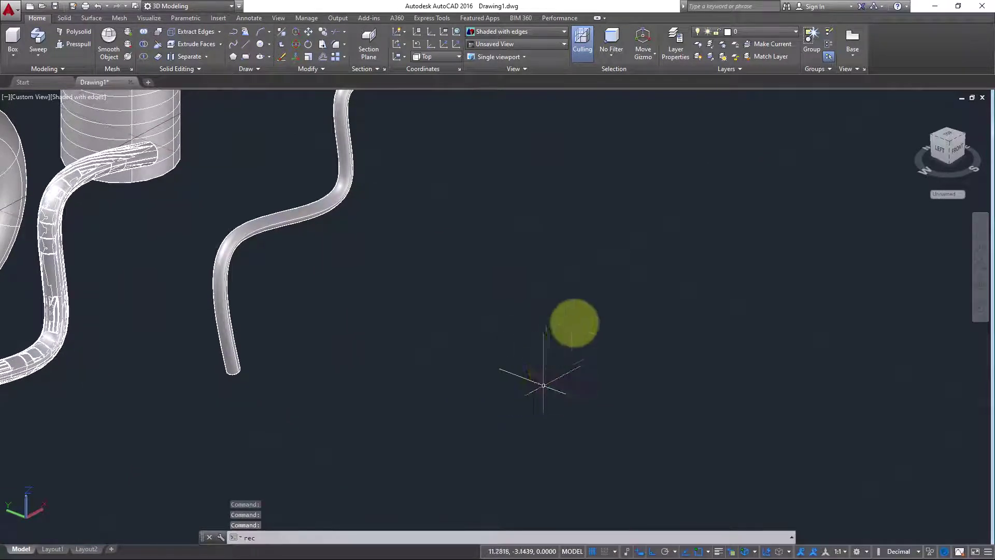
{"action": "left_click", "coordinate": [607, 236]}
{"action": "middle_click_drag", "start_coordinate": [491, 493], "coordinate": [473, 412]}
{"action": "left_click", "coordinate": [533, 472]}
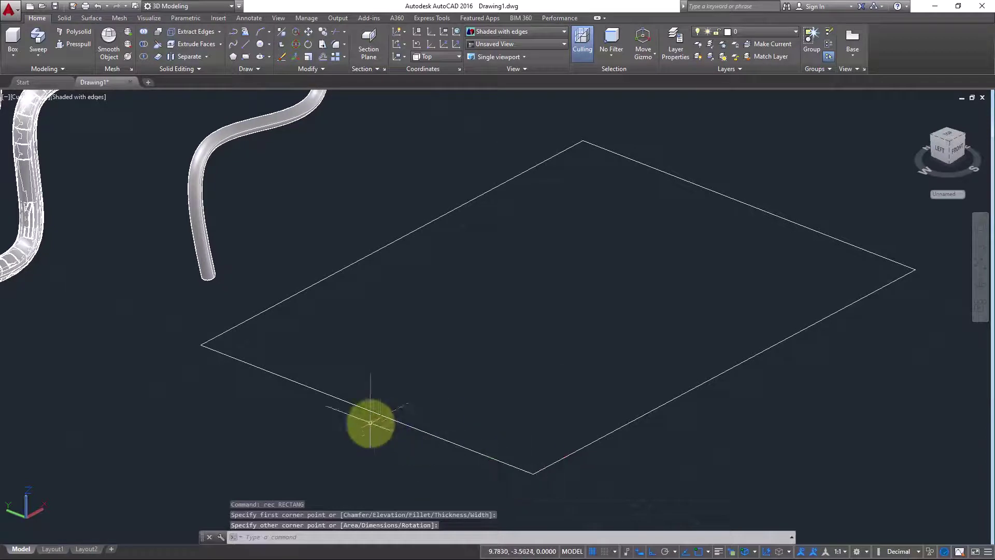
- Zoom to the rectangle's corner and start a new polyline there
{"action": "middle_click_drag", "start_coordinate": [338, 375], "coordinate": [352, 374]}
{"action": "scroll", "coordinate": [352, 374], "scroll_direction": "up", "scroll_amount": 5}
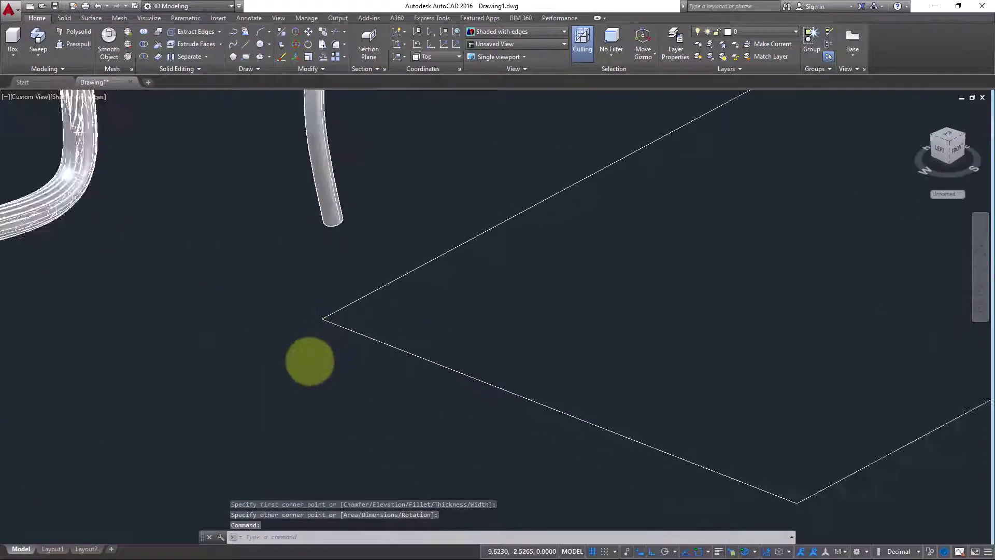
{"action": "middle_click_drag", "start_coordinate": [281, 349], "coordinate": [447, 418]}
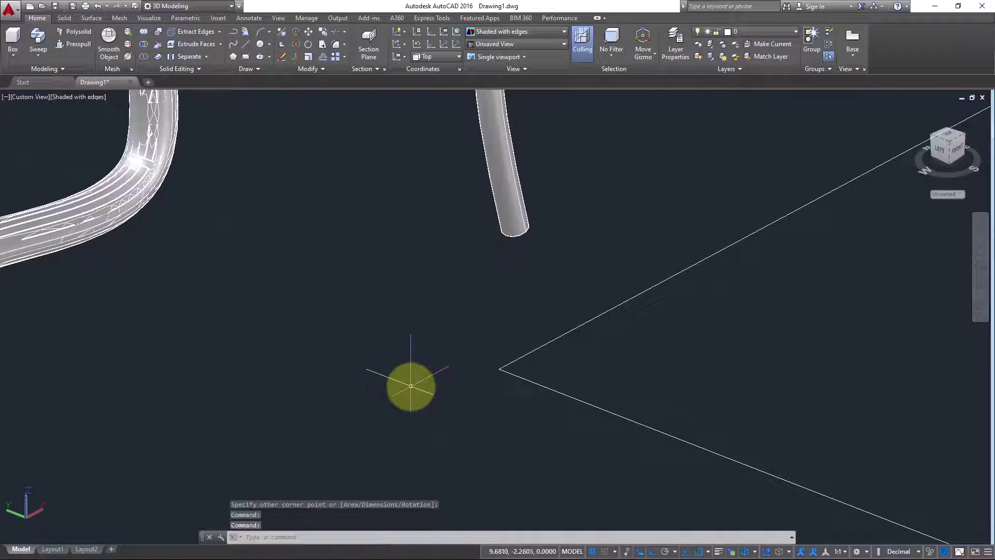
{"action": "type", "text": "pl"}
{"action": "key", "text": "Return"}
{"action": "left_click", "coordinate": [341, 324]}
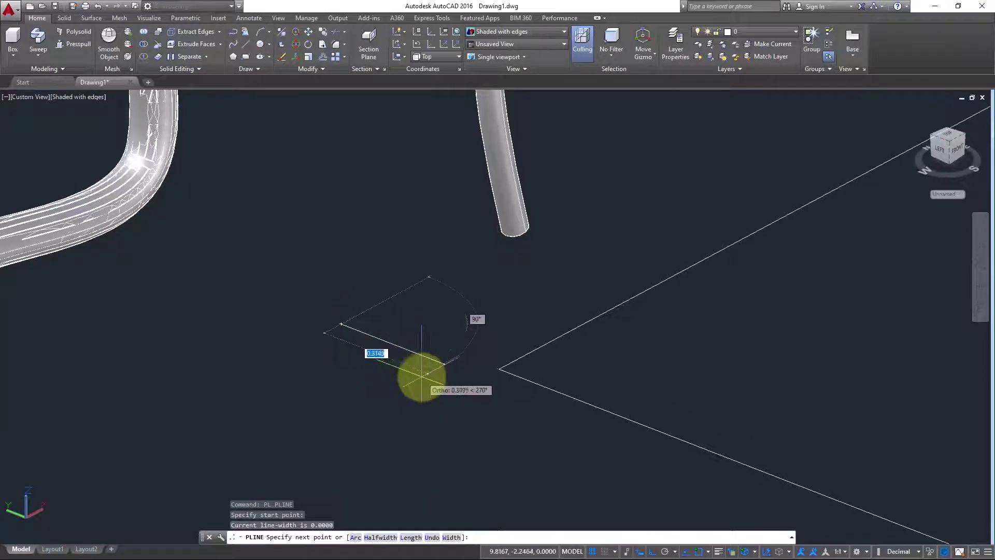
- Draw the outline's first vertices, including a short notch, with Ortho on
{"action": "left_click", "coordinate": [440, 363]}
{"action": "scroll", "coordinate": [413, 374], "scroll_direction": "up", "scroll_amount": 3}
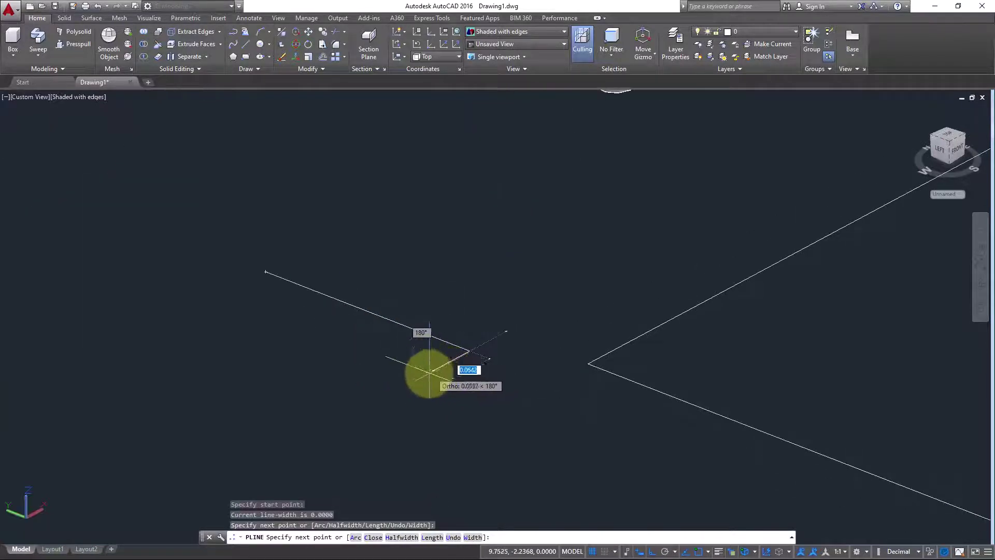
{"action": "scroll", "coordinate": [431, 371], "scroll_direction": "up", "scroll_amount": 2}
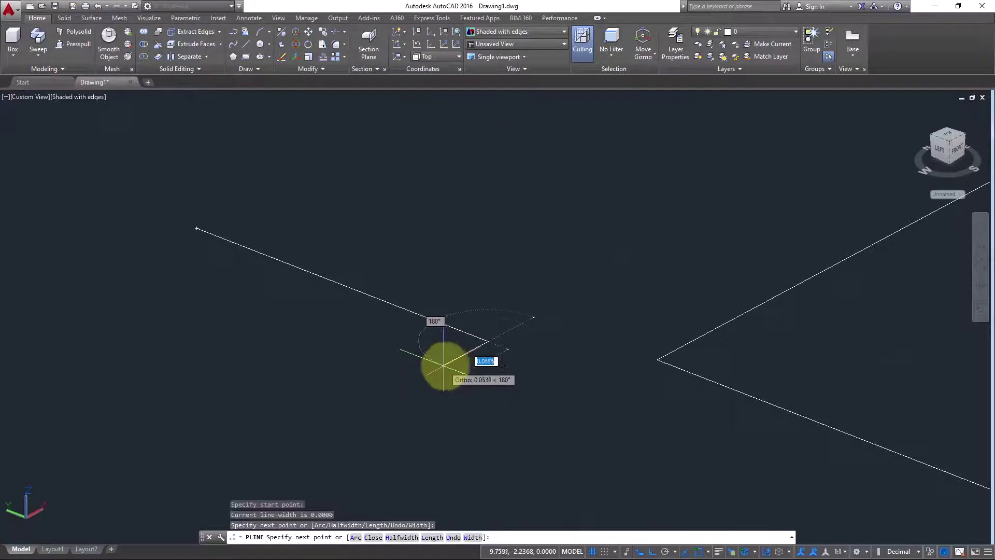
{"action": "left_click", "coordinate": [442, 362]}
{"action": "left_click", "coordinate": [385, 330]}
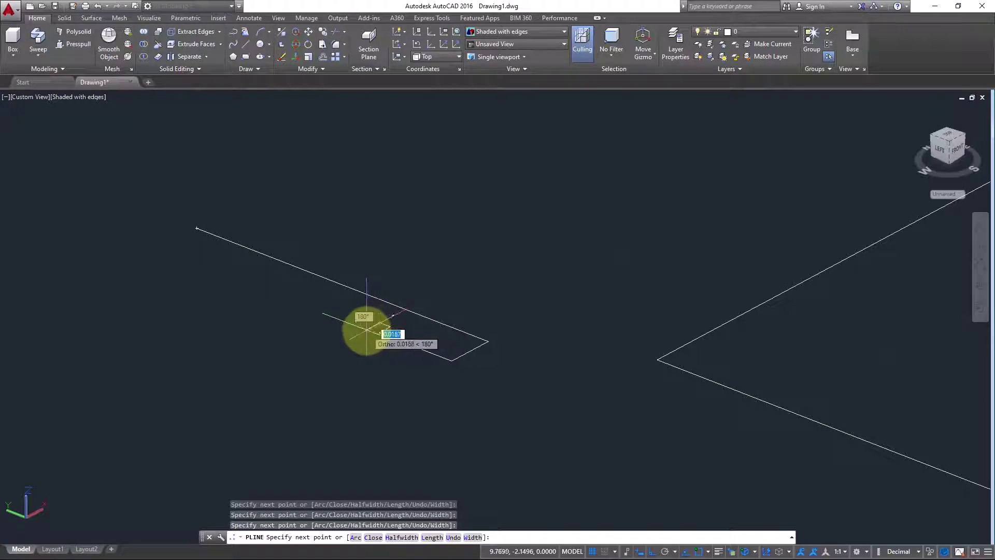
{"action": "left_click", "coordinate": [364, 329]}
{"action": "left_click", "coordinate": [305, 300]}
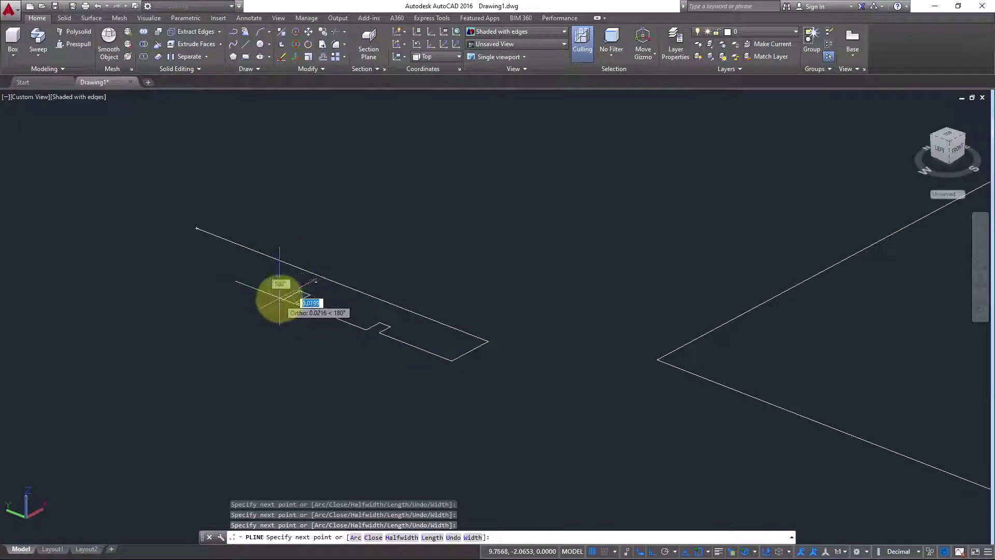
- Add the zigzag steps, the far-left corner and the top vertex to finish the polyline
{"action": "scroll", "coordinate": [206, 261], "scroll_direction": "up", "scroll_amount": 3}
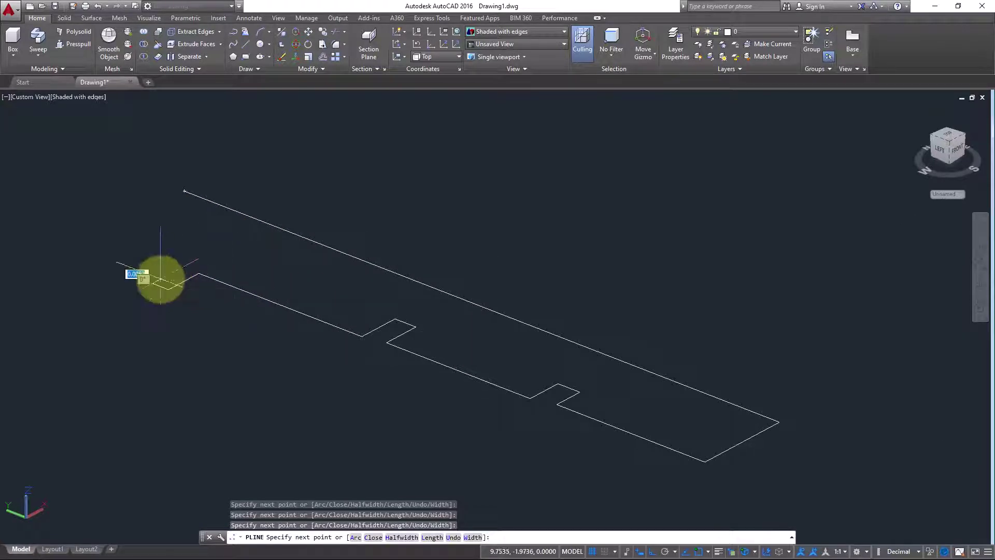
{"action": "left_click", "coordinate": [153, 283]}
{"action": "left_click", "coordinate": [130, 291]}
{"action": "left_click", "coordinate": [115, 285]}
{"action": "left_click", "coordinate": [86, 299]}
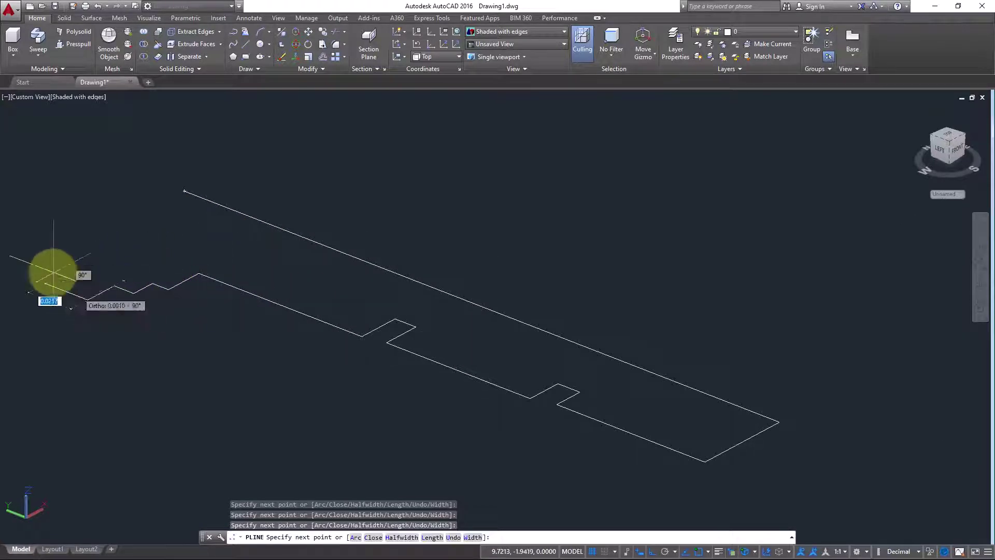
{"action": "left_click", "coordinate": [15, 257]}
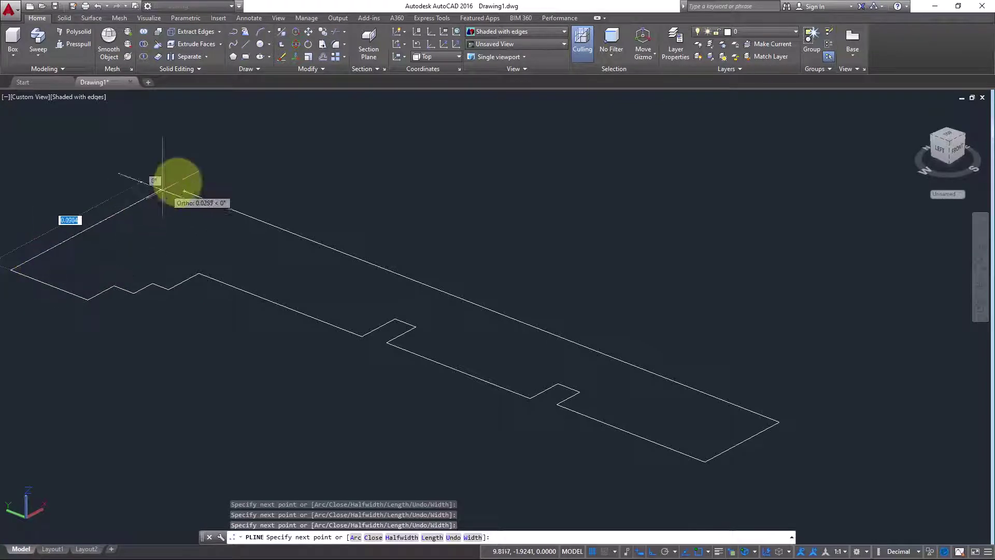
{"action": "left_click", "coordinate": [199, 171]}
{"action": "key", "text": "Return"}
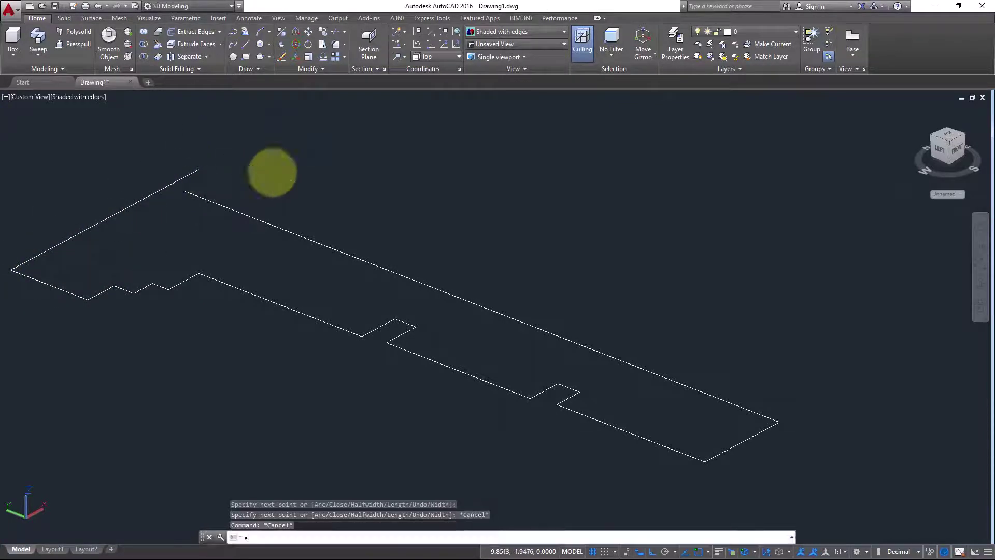
- Try extending the outline's top edge, then cancel and clear the selection
{"action": "type", "text": "ex"}
{"action": "key", "text": "Return"}
{"action": "key", "text": "Return"}
{"action": "left_click", "coordinate": [239, 212]}
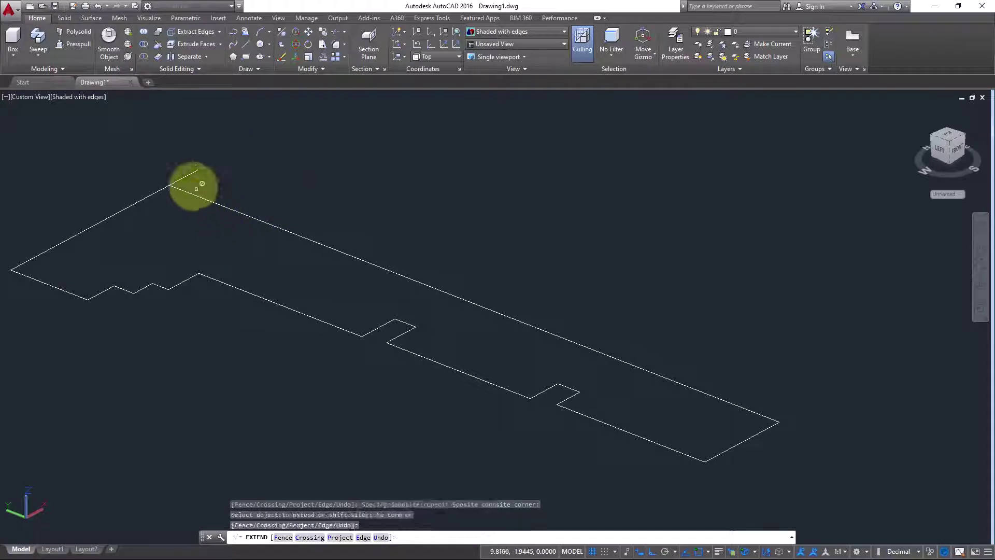
{"action": "scroll", "coordinate": [223, 191], "scroll_direction": "down", "scroll_amount": 5}
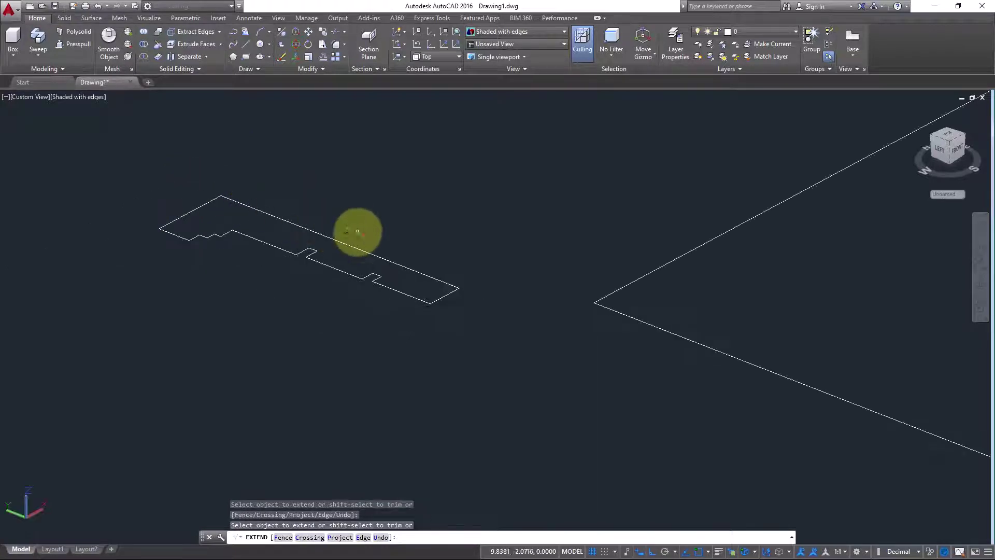
{"action": "key", "text": "Escape"}
{"action": "key", "text": "Escape"}
{"action": "left_click", "coordinate": [374, 222]}
{"action": "left_click", "coordinate": [237, 334]}
{"action": "key", "text": "Escape"}
{"action": "scroll", "coordinate": [346, 366], "scroll_direction": "down", "scroll_amount": 3}
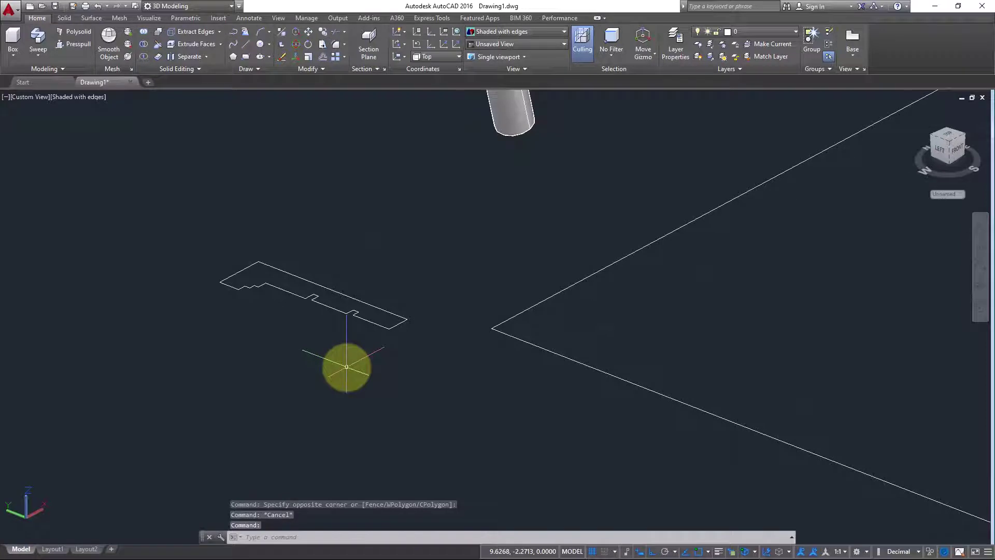
- Sweep the stepped profile along the large rectangle as a solid
{"action": "scroll", "coordinate": [397, 346], "scroll_direction": "up", "scroll_amount": 1}
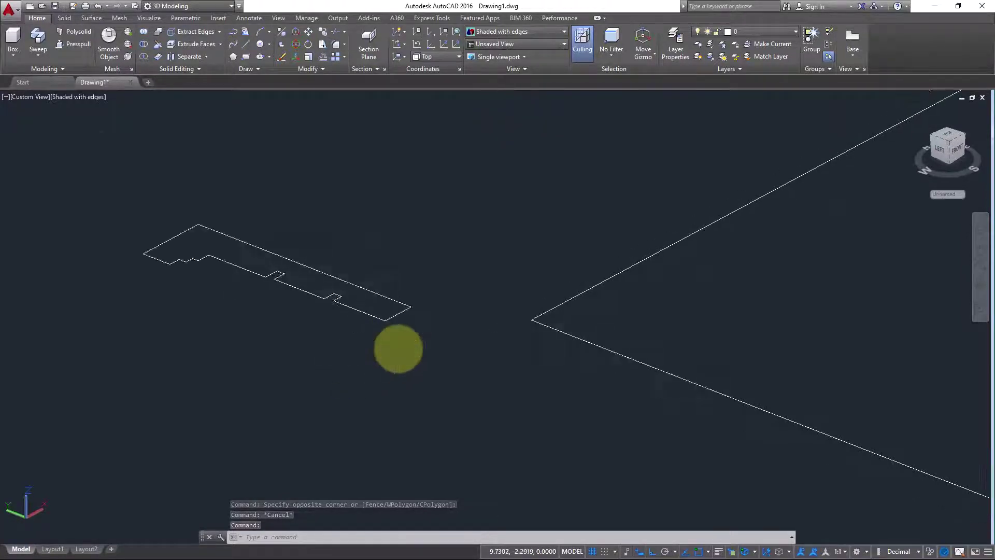
{"action": "scroll", "coordinate": [382, 344], "scroll_direction": "down", "scroll_amount": 4}
{"action": "middle_click_drag", "start_coordinate": [382, 344], "coordinate": [218, 337]}
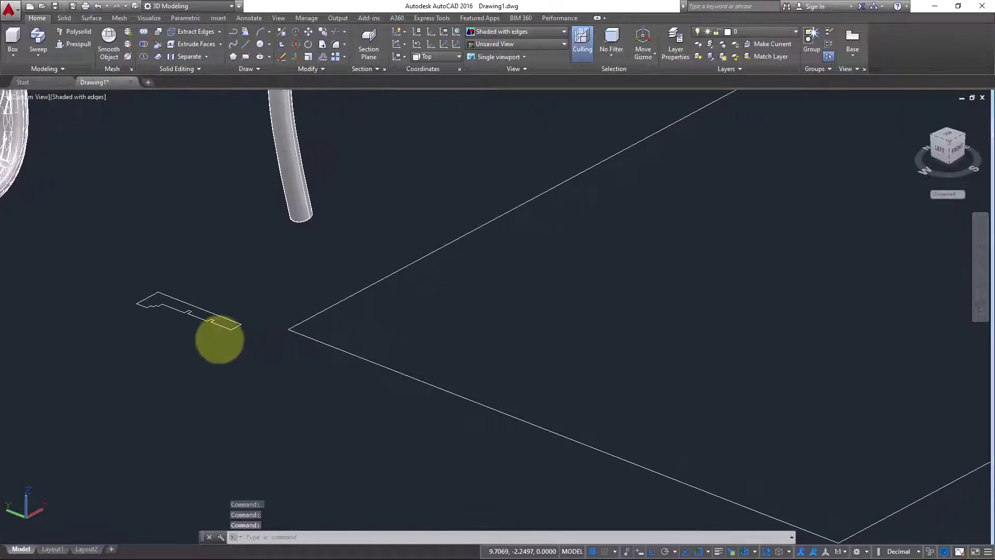
{"action": "scroll", "coordinate": [223, 337], "scroll_direction": "down", "scroll_amount": 3}
{"action": "middle_click_drag", "start_coordinate": [309, 345], "coordinate": [366, 382]}
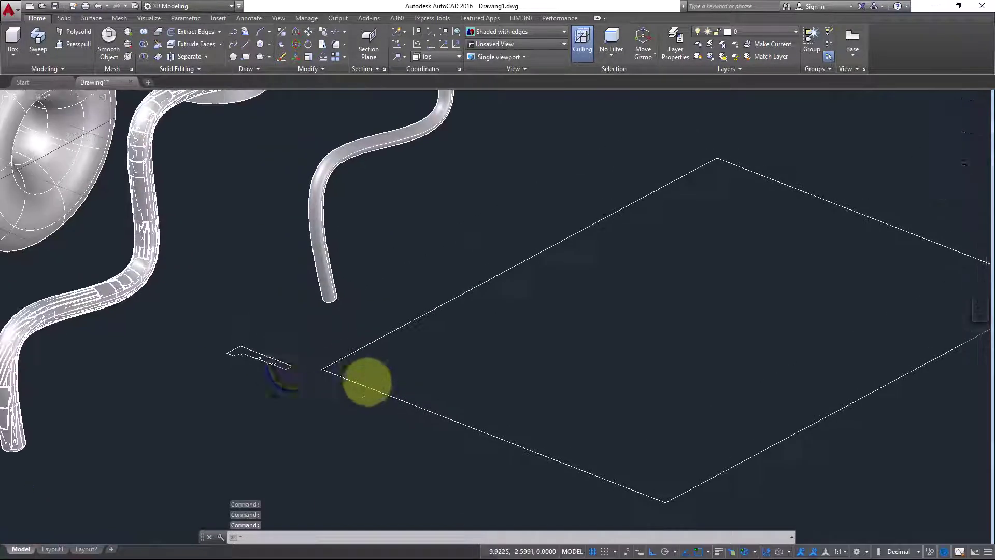
{"action": "scroll", "coordinate": [271, 355], "scroll_direction": "up", "scroll_amount": 3}
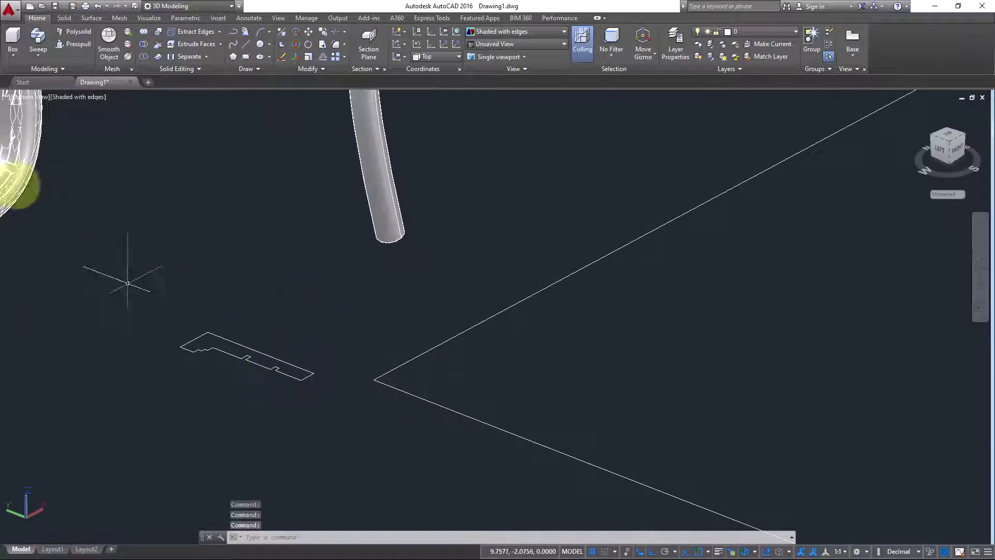
{"action": "left_click", "coordinate": [37, 56]}
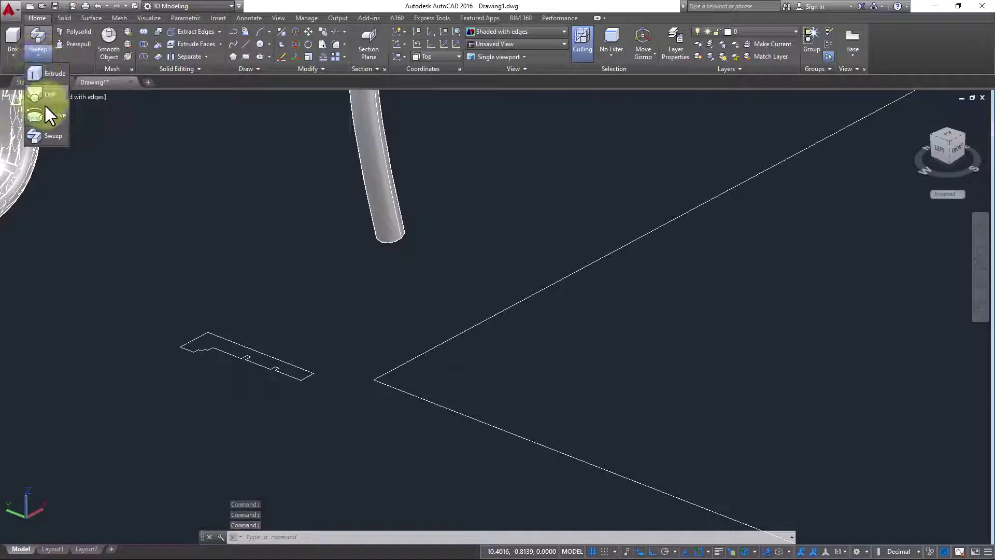
{"action": "left_click", "coordinate": [54, 135]}
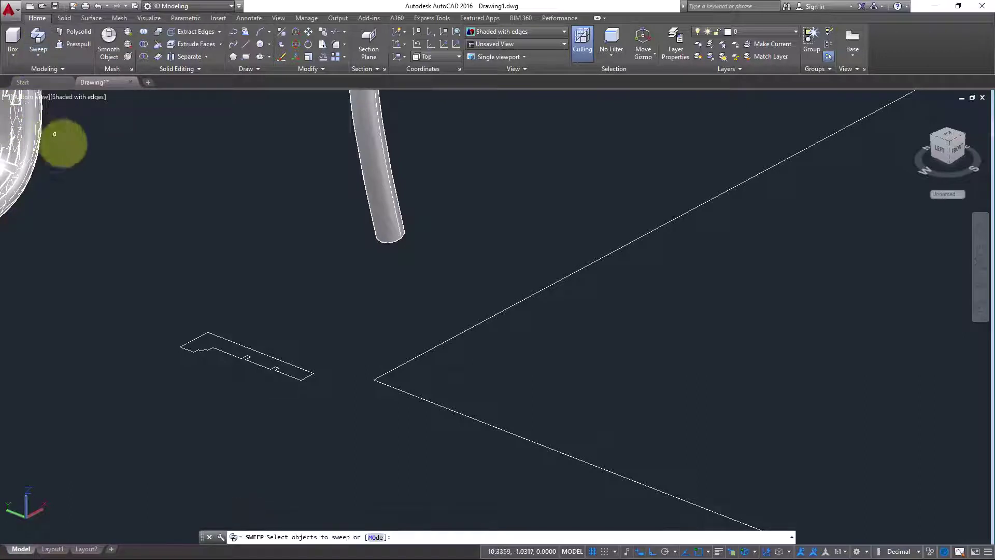
{"action": "left_click", "coordinate": [374, 537]}
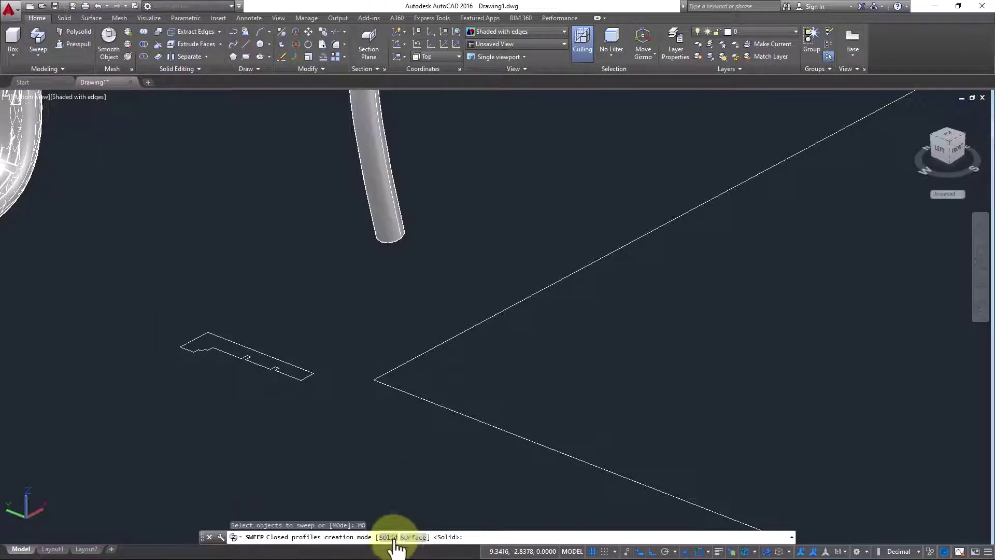
{"action": "left_click", "coordinate": [388, 537]}
{"action": "left_click", "coordinate": [289, 373]}
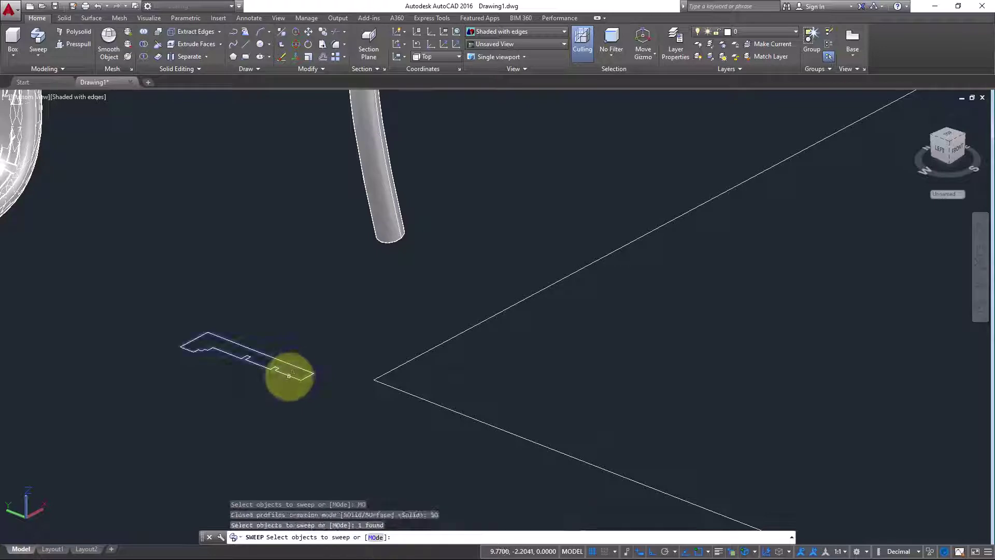
{"action": "key", "text": "Return"}
{"action": "left_click", "coordinate": [394, 369]}
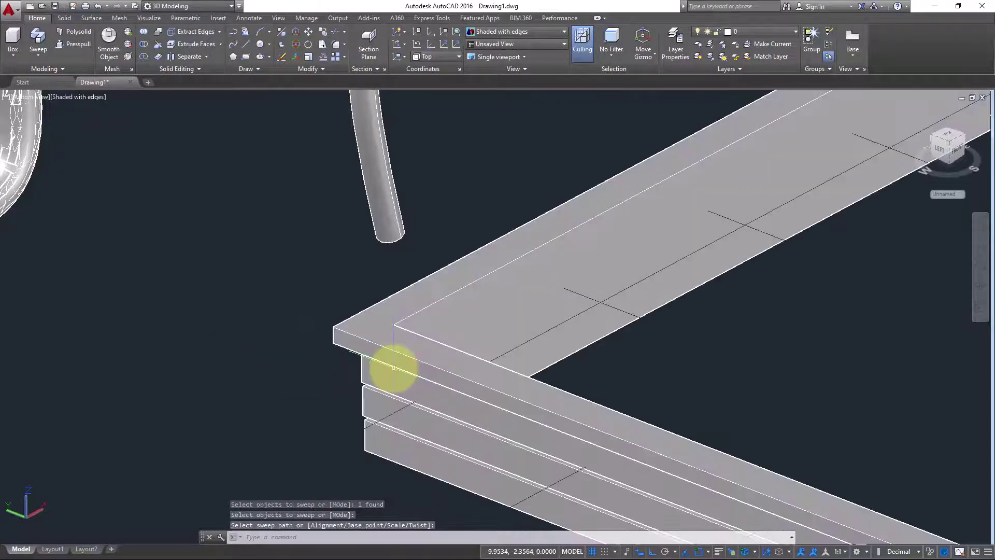
- Orbit and pan around the new stepped frame to view it with the other objects
{"action": "scroll", "coordinate": [388, 366], "scroll_direction": "down", "scroll_amount": 5}
{"action": "scroll", "coordinate": [434, 392], "scroll_direction": "up", "scroll_amount": 3}
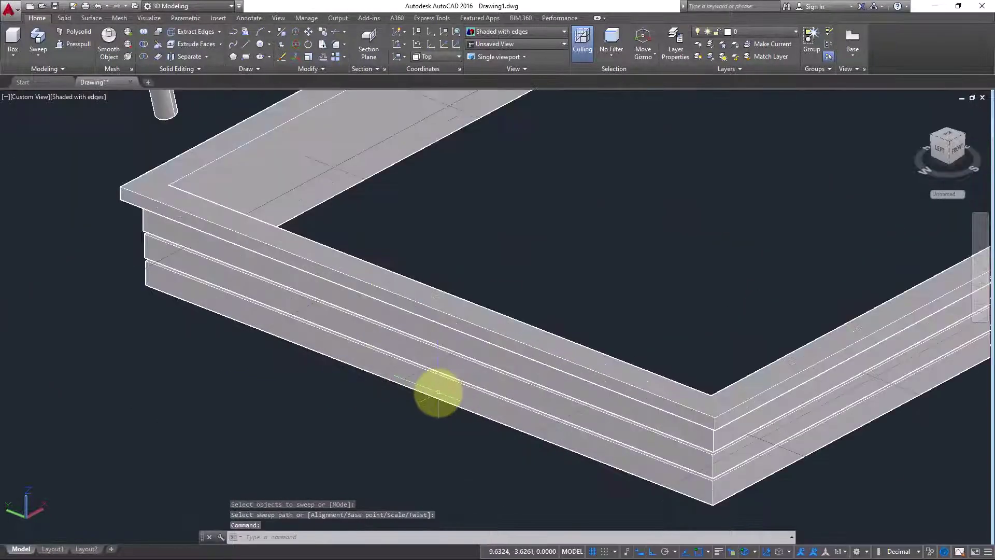
{"action": "middle_click_drag", "start_coordinate": [437, 395], "coordinate": [223, 333], "text": "shift"}
{"action": "scroll", "coordinate": [257, 278], "scroll_direction": "up", "scroll_amount": 2}
{"action": "scroll", "coordinate": [274, 293], "scroll_direction": "down", "scroll_amount": 2}
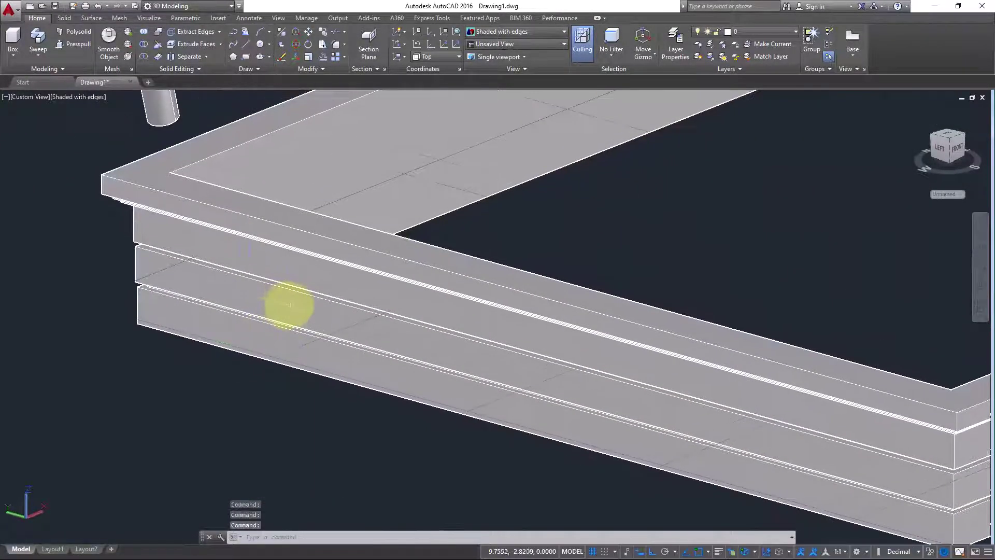
{"action": "mouse_move", "coordinate": [355, 274]}
{"action": "middle_mouse_down", "text": "shift"}
{"action": "mouse_move", "coordinate": [356, 216]}
{"action": "mouse_move", "coordinate": [365, 207]}
{"action": "mouse_move", "coordinate": [355, 282]}
{"action": "middle_mouse_up", "text": "shift"}
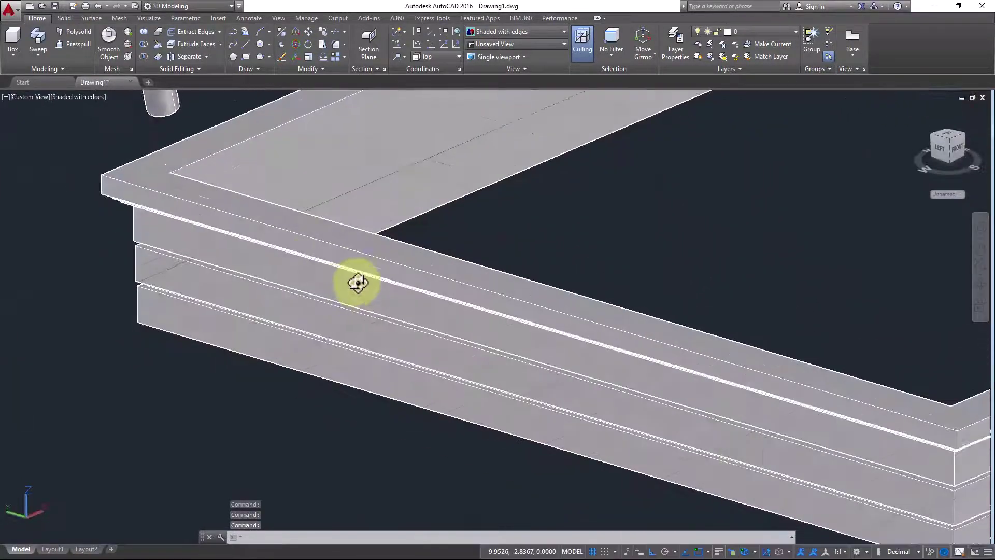
{"action": "scroll", "coordinate": [411, 333], "scroll_direction": "down", "scroll_amount": 5}
{"action": "middle_click_drag", "start_coordinate": [454, 363], "coordinate": [623, 382]}
{"action": "scroll", "coordinate": [624, 382], "scroll_direction": "up", "scroll_amount": 3}
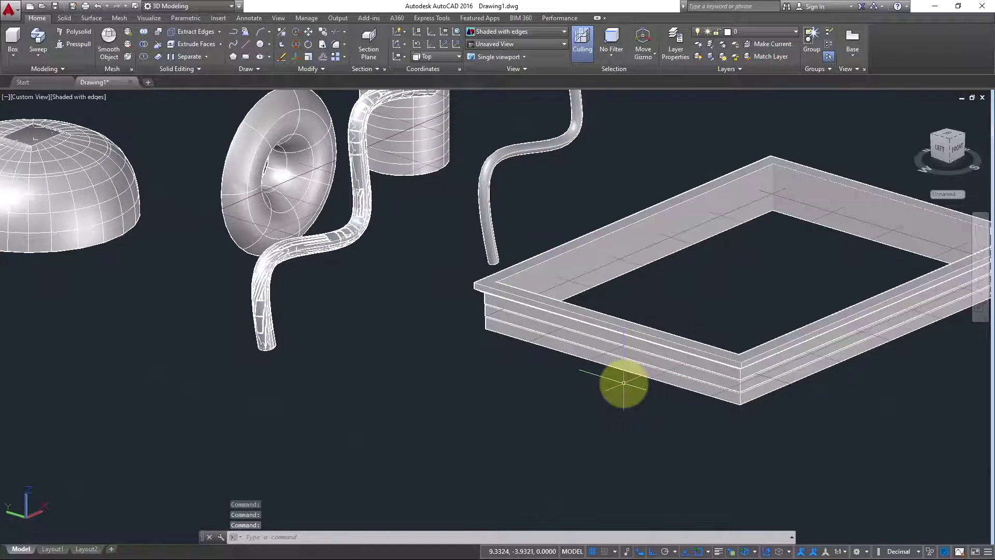
{"action": "middle_click_drag", "start_coordinate": [539, 378], "coordinate": [621, 367], "text": "shift"}
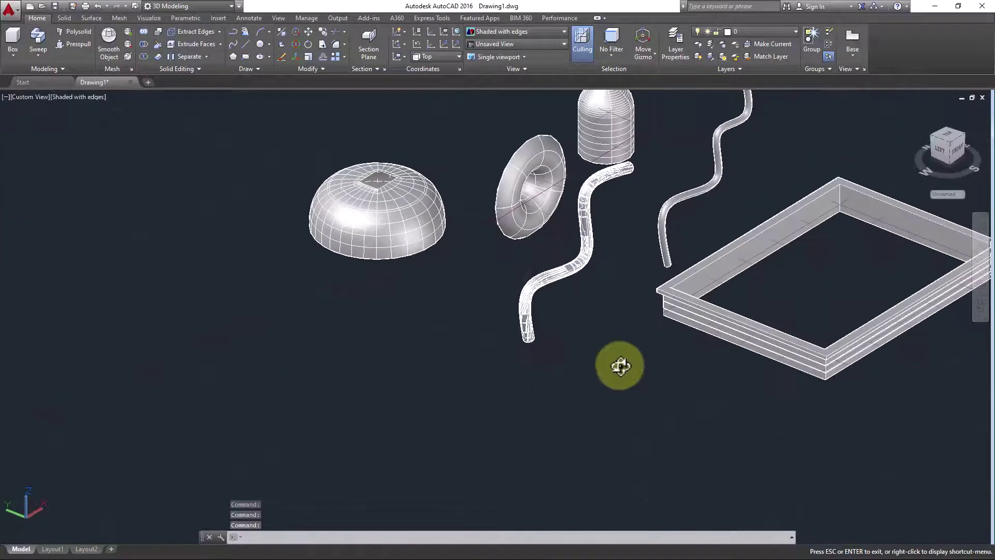
{"action": "scroll", "coordinate": [620, 366], "scroll_direction": "up", "scroll_amount": 5}
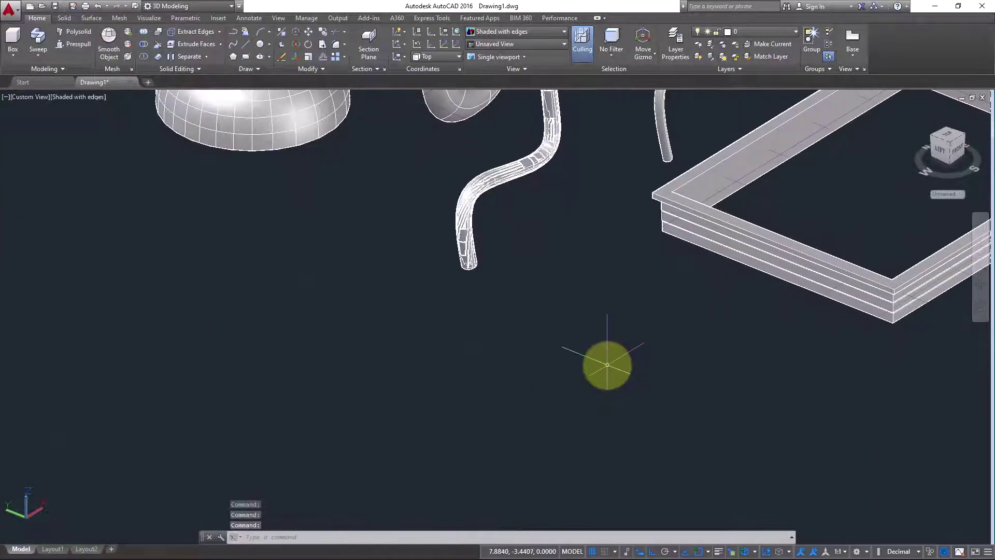
- Draw a new flat rectangle beside the frame and select it
{"action": "type", "text": "rec"}
{"action": "key", "text": "Return"}
{"action": "left_click", "coordinate": [573, 310]}
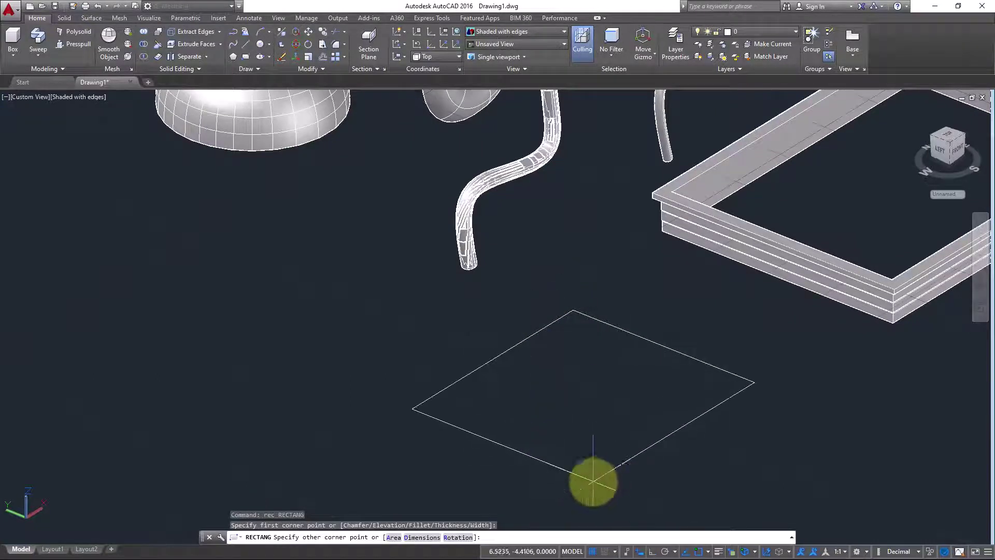
{"action": "left_click", "coordinate": [617, 466]}
{"action": "scroll", "coordinate": [497, 382], "scroll_direction": "up", "scroll_amount": 2}
{"action": "left_click", "coordinate": [520, 367]}
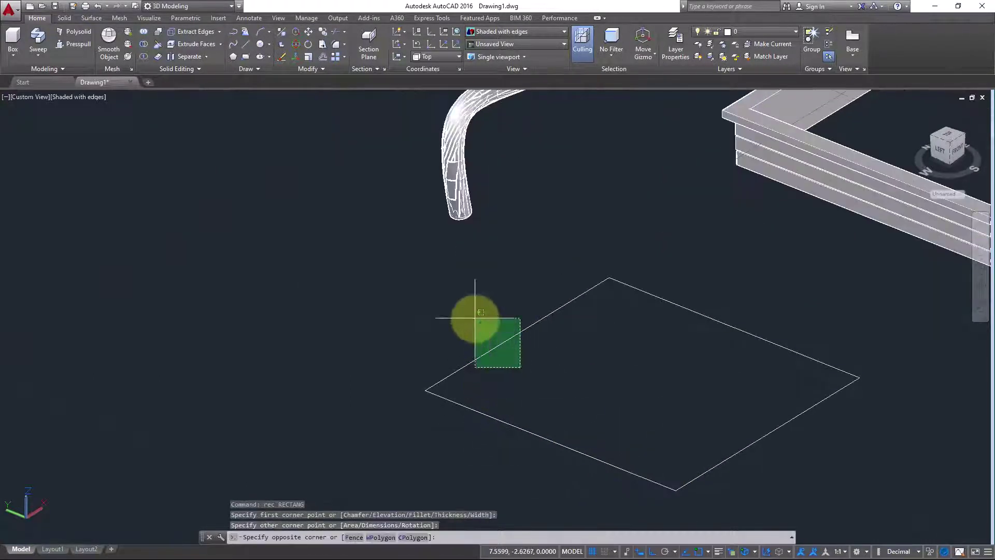
{"action": "left_click", "coordinate": [474, 318]}
- Convert one edge of the new rectangle into an arc, making a D-shaped outline
{"action": "mouse_move", "coordinate": [516, 334]}
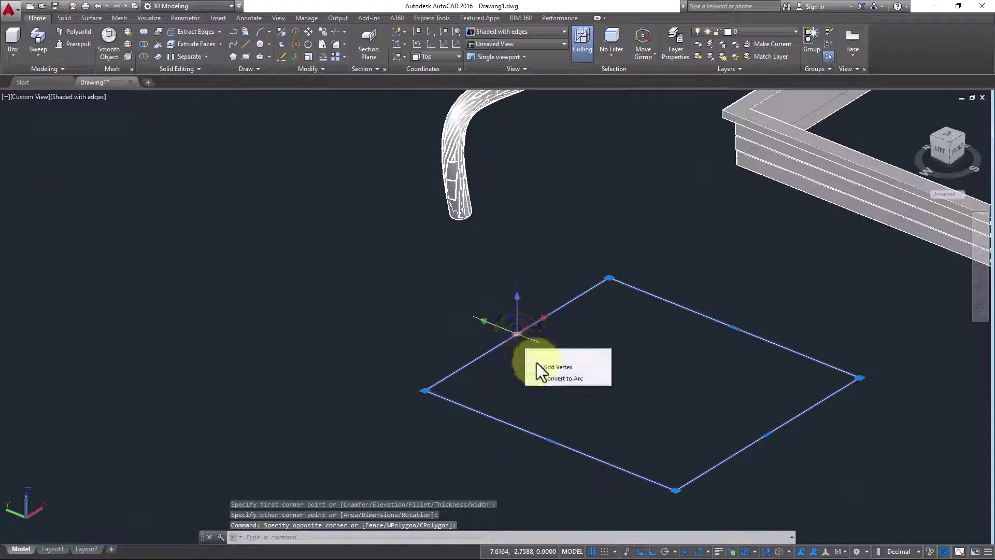
{"action": "left_click", "coordinate": [548, 377]}
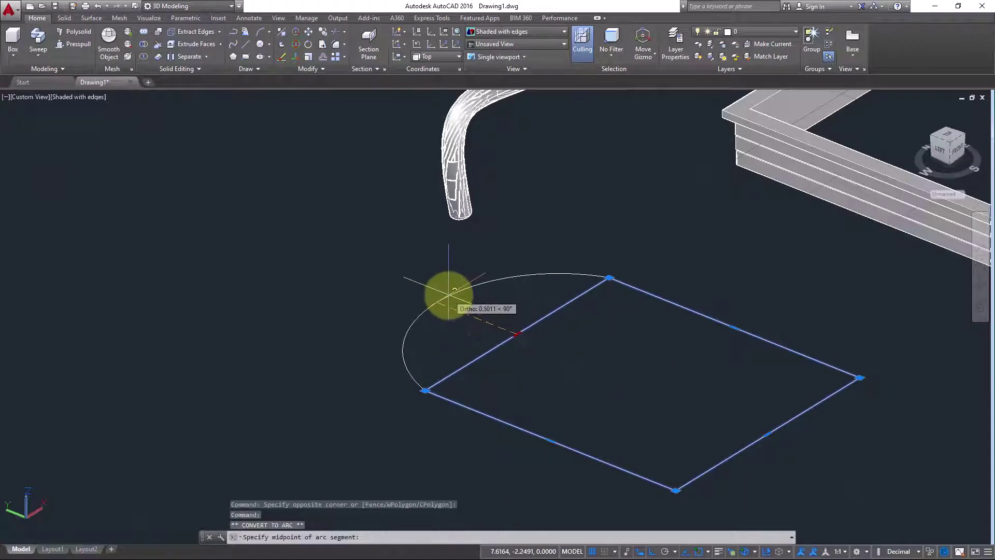
{"action": "middle_click_drag", "start_coordinate": [549, 386], "coordinate": [554, 322]}
{"action": "key", "text": "Escape"}
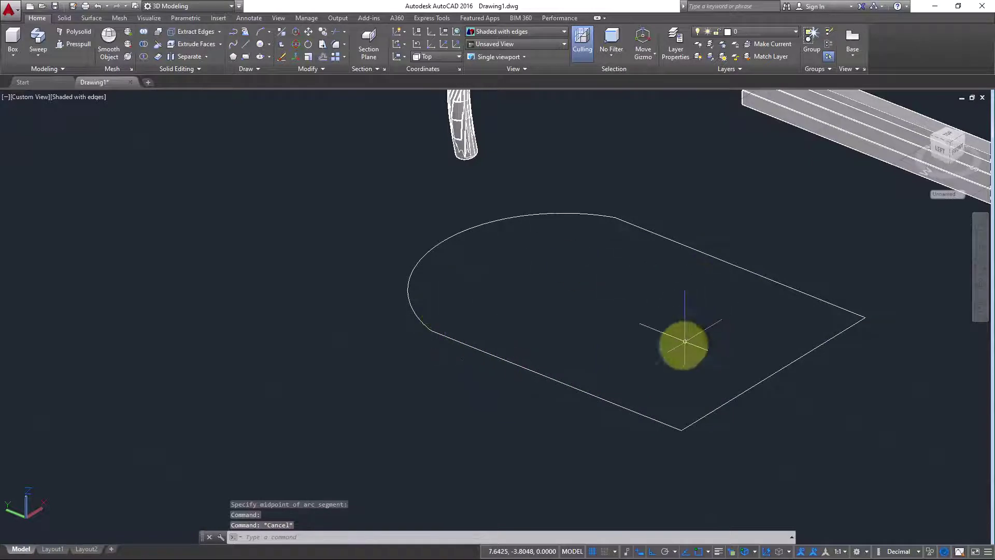
{"action": "scroll", "coordinate": [487, 350], "scroll_direction": "up", "scroll_amount": 2}
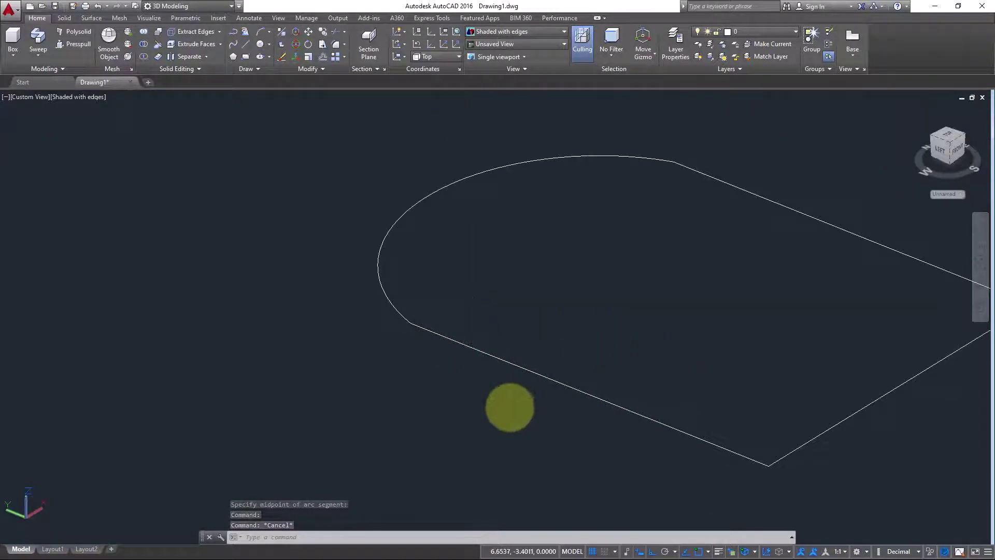
{"action": "middle_click_drag", "start_coordinate": [511, 406], "coordinate": [414, 350]}
{"action": "scroll", "coordinate": [666, 418], "scroll_direction": "up", "scroll_amount": 3}
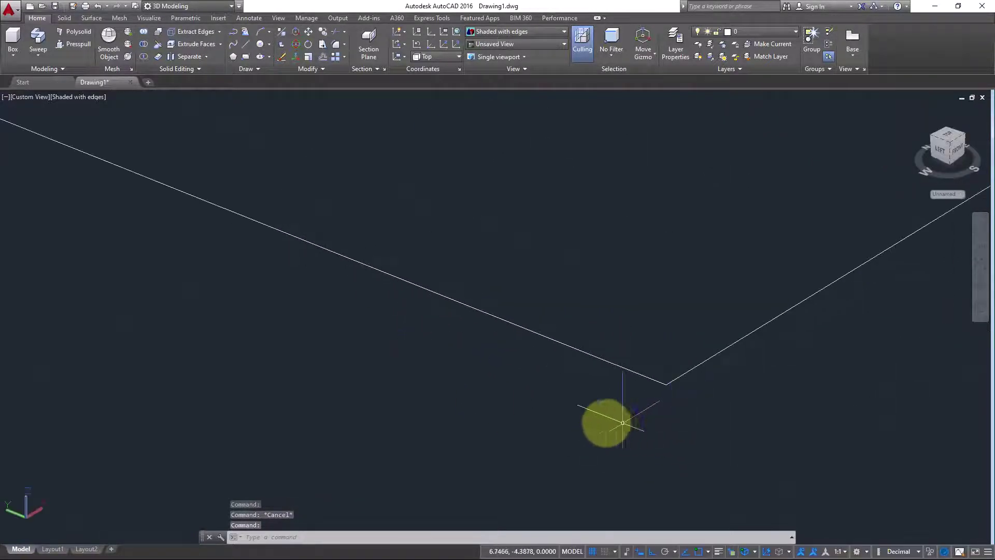
- Draw a small notched polyline profile near the rounded shape's corner
{"action": "type", "text": "pl"}
{"action": "key", "text": "Return"}
{"action": "middle_click_drag", "start_coordinate": [582, 406], "coordinate": [591, 395]}
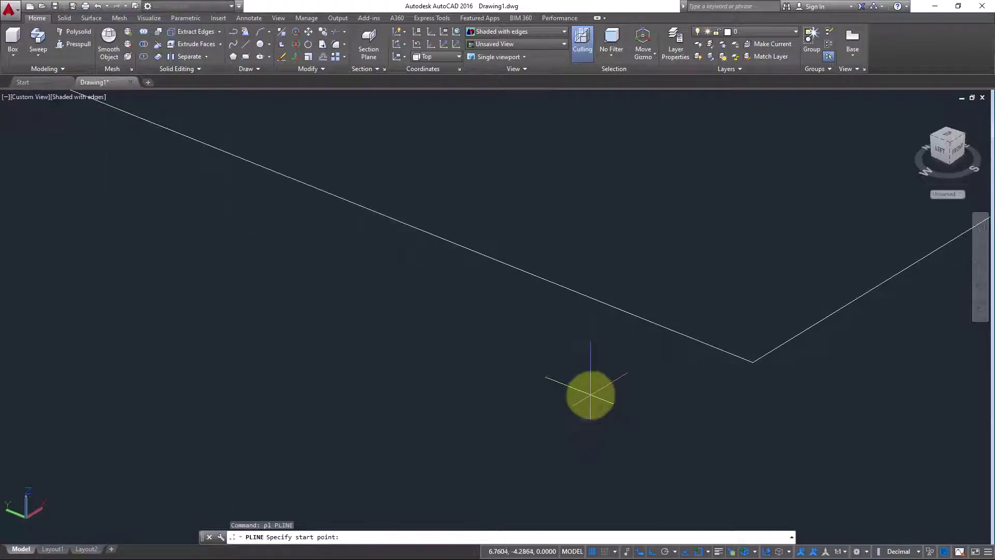
{"action": "left_click", "coordinate": [596, 393]}
{"action": "left_click", "coordinate": [610, 393]}
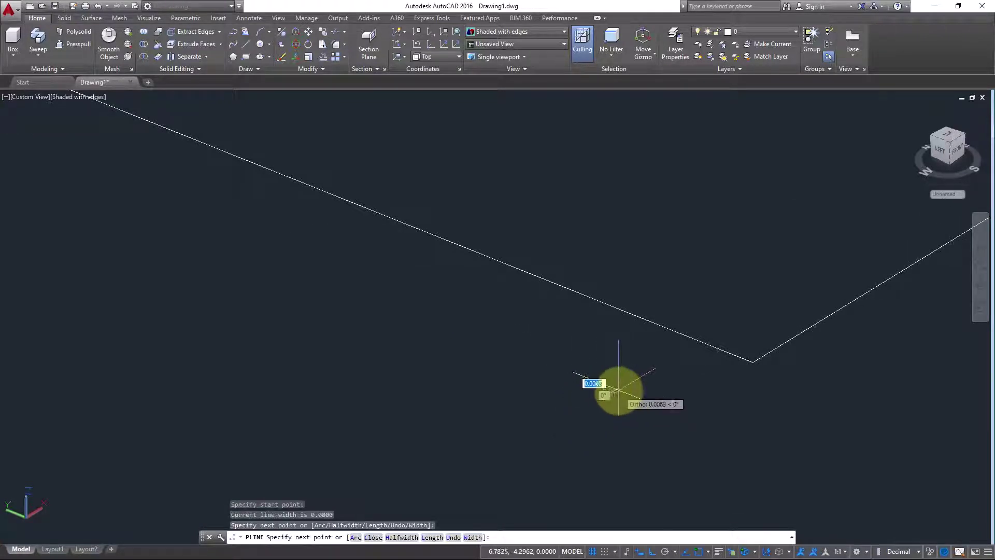
{"action": "left_click", "coordinate": [594, 403]}
{"action": "scroll", "coordinate": [591, 402], "scroll_direction": "up", "scroll_amount": 3}
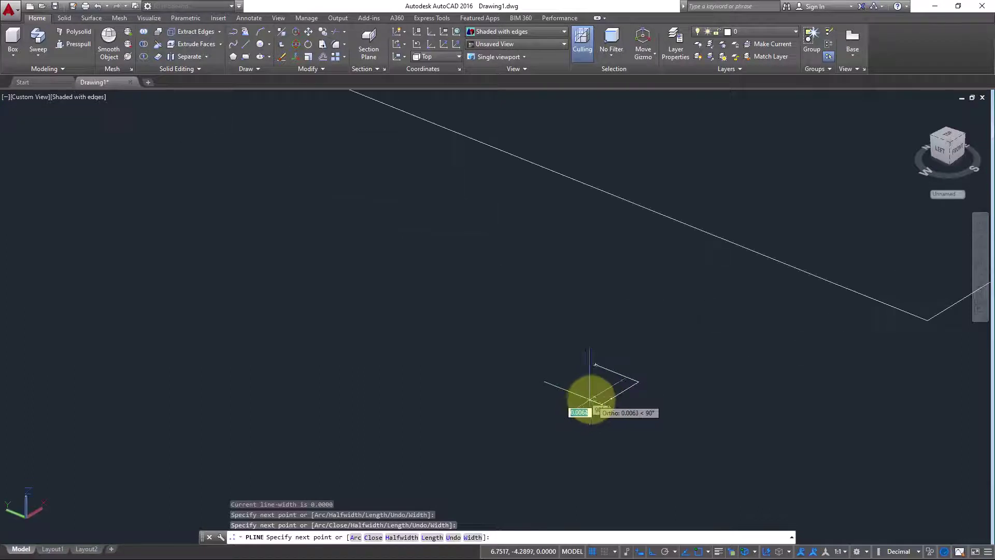
{"action": "left_click", "coordinate": [590, 400]}
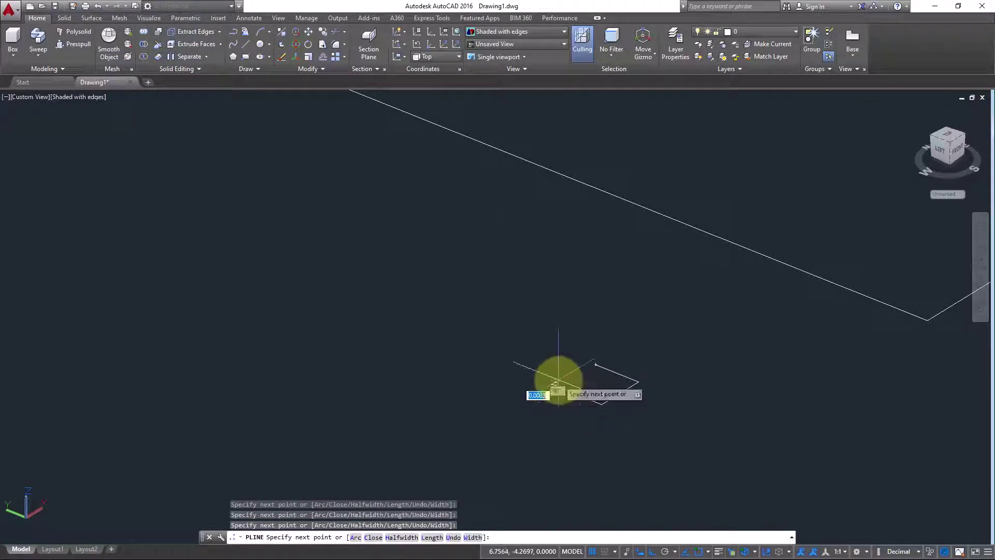
{"action": "key", "text": "Escape"}
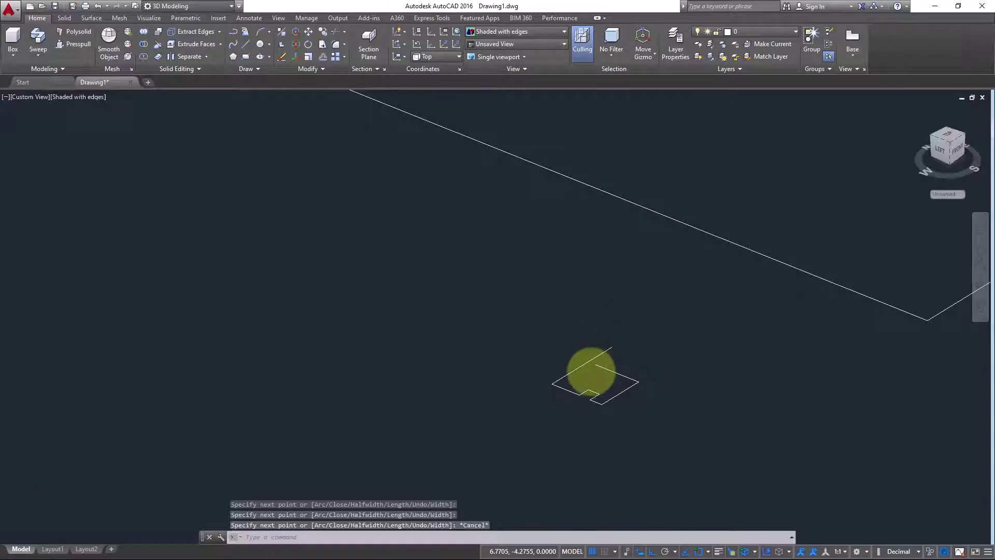
{"action": "scroll", "coordinate": [590, 369], "scroll_direction": "up", "scroll_amount": 3}
- Try extending one profile line, cancel, and window-select the small profile
{"action": "type", "text": "ex"}
{"action": "key", "text": "Return"}
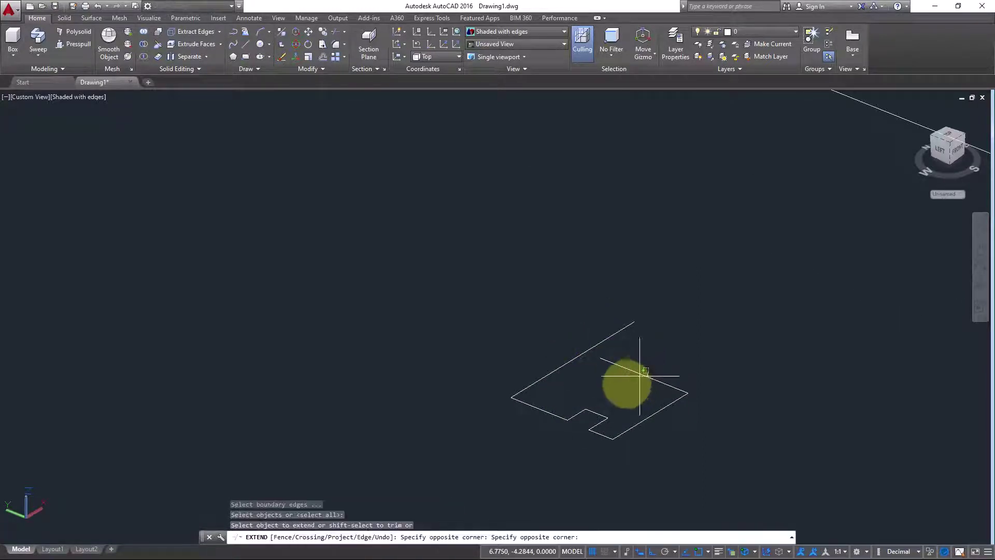
{"action": "key", "text": "Return"}
{"action": "left_click", "coordinate": [608, 340]}
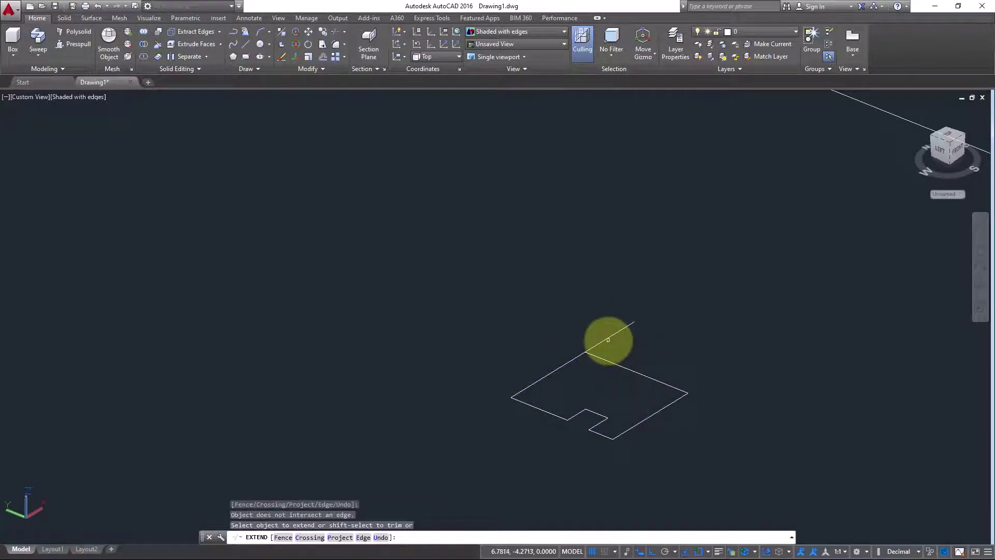
{"action": "key", "text": "Escape"}
{"action": "left_click", "coordinate": [668, 353]}
{"action": "left_click", "coordinate": [639, 393]}
{"action": "scroll", "coordinate": [642, 401], "scroll_direction": "down", "scroll_amount": 4}
{"action": "middle_click_drag", "start_coordinate": [656, 417], "coordinate": [640, 447]}
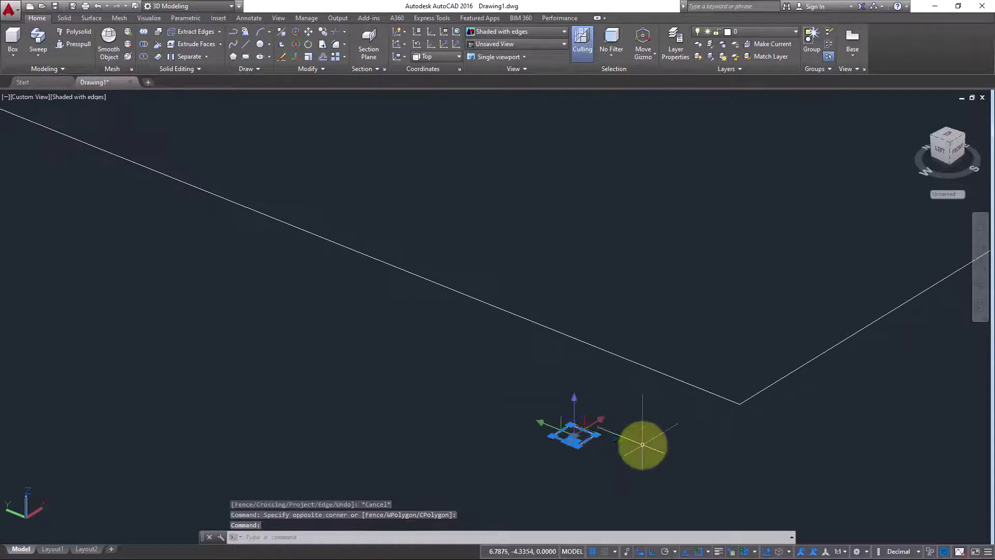
{"action": "scroll", "coordinate": [639, 446], "scroll_direction": "down", "scroll_amount": 3}
{"action": "key", "text": "Escape"}
{"action": "key", "text": "Escape"}
{"action": "scroll", "coordinate": [636, 448], "scroll_direction": "up", "scroll_amount": 2}
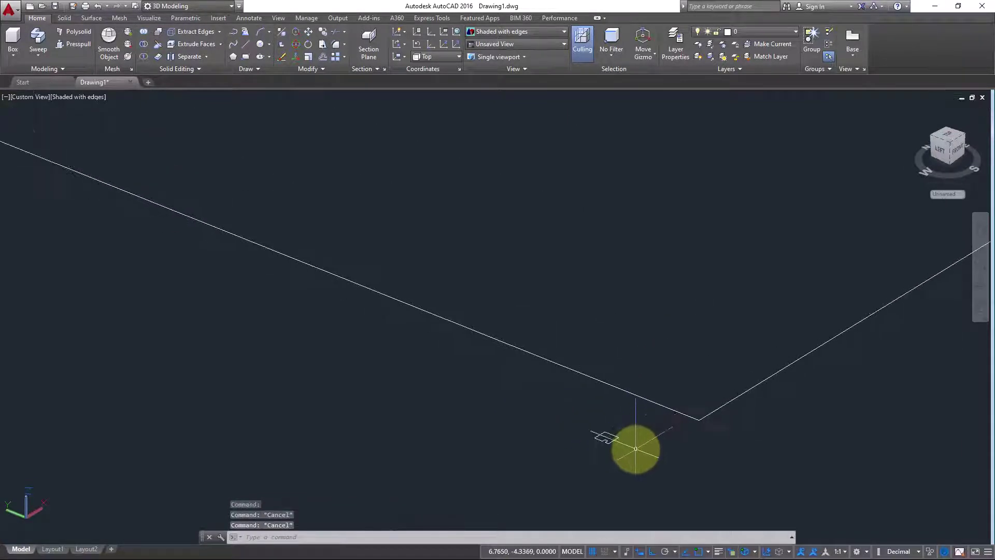
{"action": "left_click", "coordinate": [45, 46]}
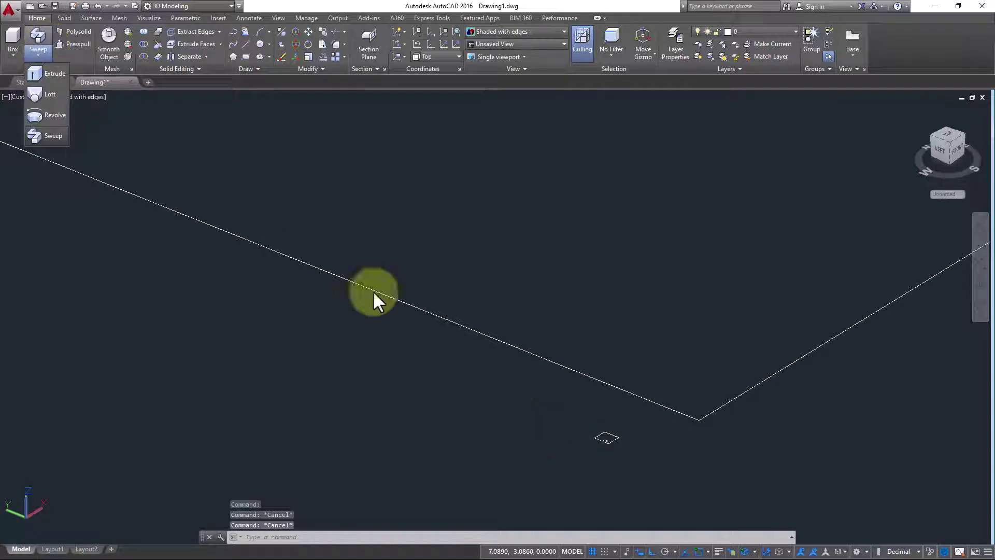
{"action": "left_click", "coordinate": [52, 135]}
{"action": "left_click", "coordinate": [640, 461]}
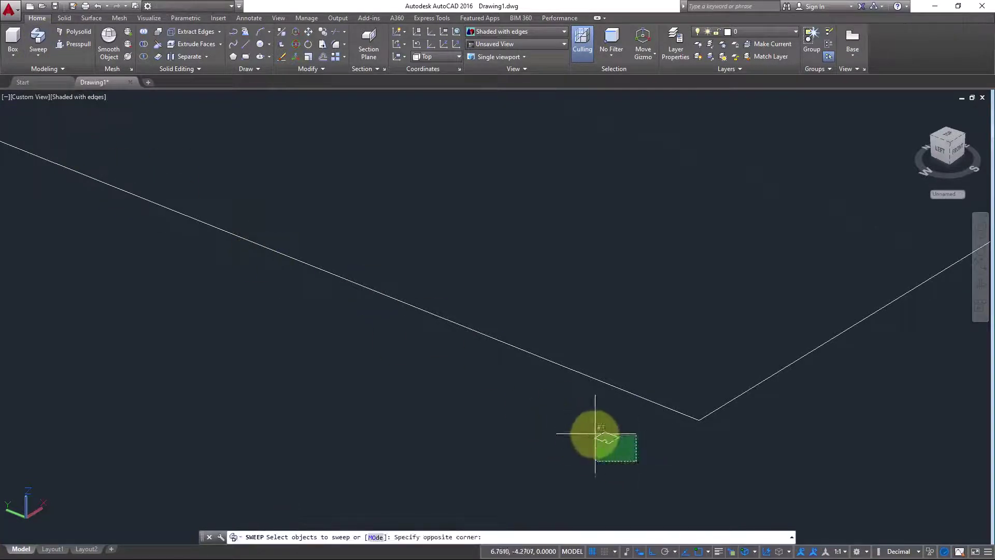
{"action": "left_click", "coordinate": [595, 434]}
{"action": "key", "text": "Return"}
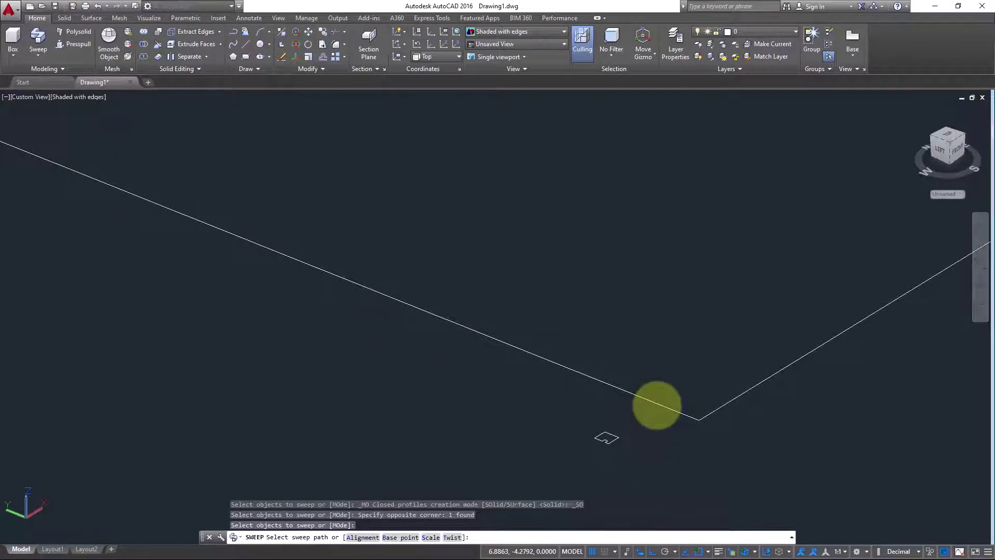
{"action": "left_click", "coordinate": [656, 404]}
{"action": "scroll", "coordinate": [665, 393], "scroll_direction": "down", "scroll_amount": 5}
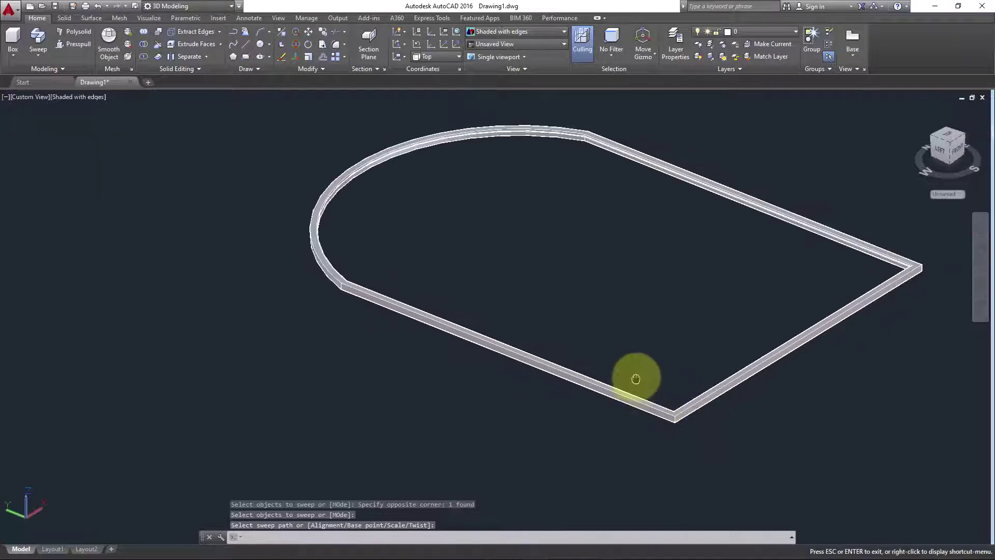
{"action": "key", "text": "Escape"}
{"action": "scroll", "coordinate": [737, 199], "scroll_direction": "up", "scroll_amount": 3}
{"action": "scroll", "coordinate": [635, 255], "scroll_direction": "up", "scroll_amount": 3}
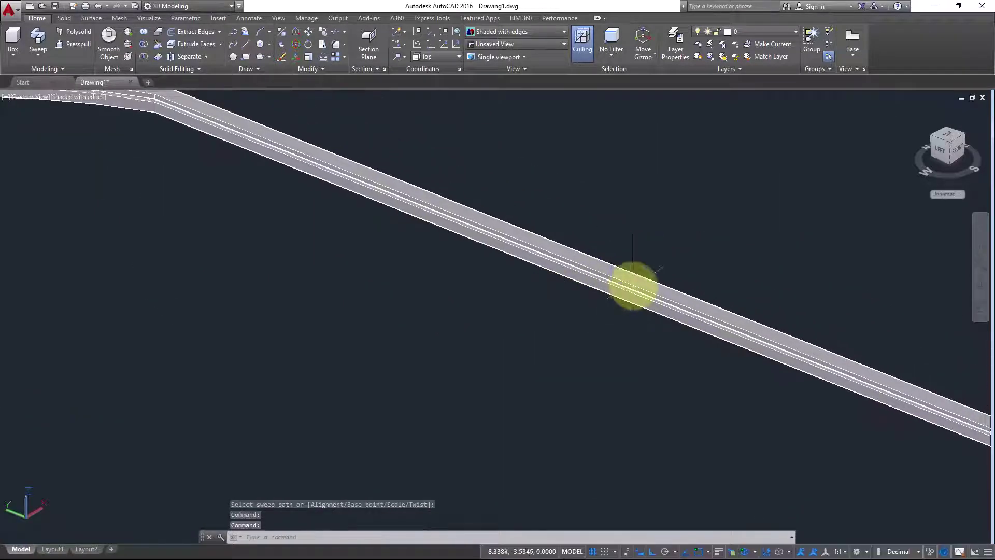
{"action": "middle_click_drag", "start_coordinate": [636, 282], "coordinate": [615, 459]}
{"action": "key", "text": "Escape"}
{"action": "scroll", "coordinate": [638, 281], "scroll_direction": "down", "scroll_amount": 3}
{"action": "scroll", "coordinate": [632, 362], "scroll_direction": "up", "scroll_amount": 3}
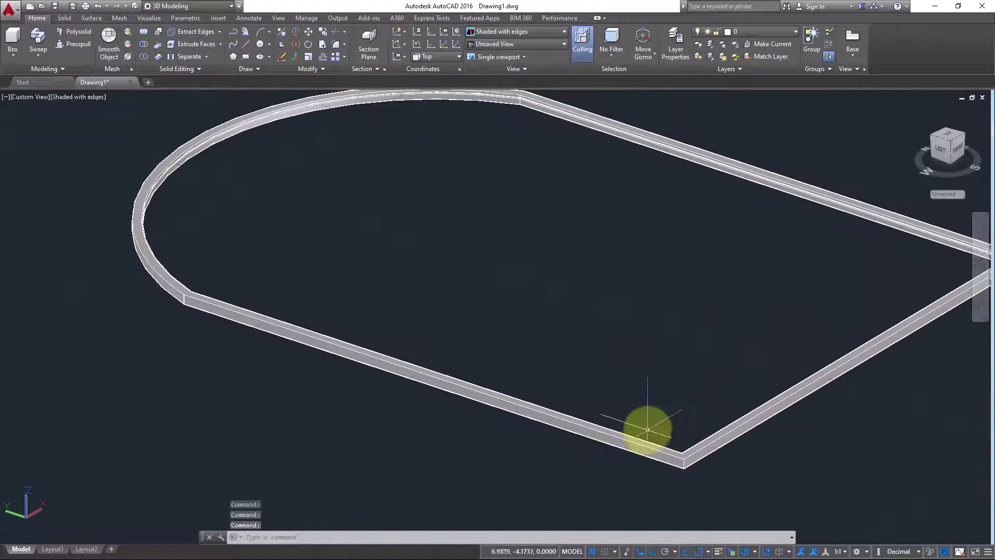
{"action": "key", "text": "ctrl+z"}
{"action": "key", "text": "ctrl+z"}
{"action": "key", "text": "ctrl+z"}
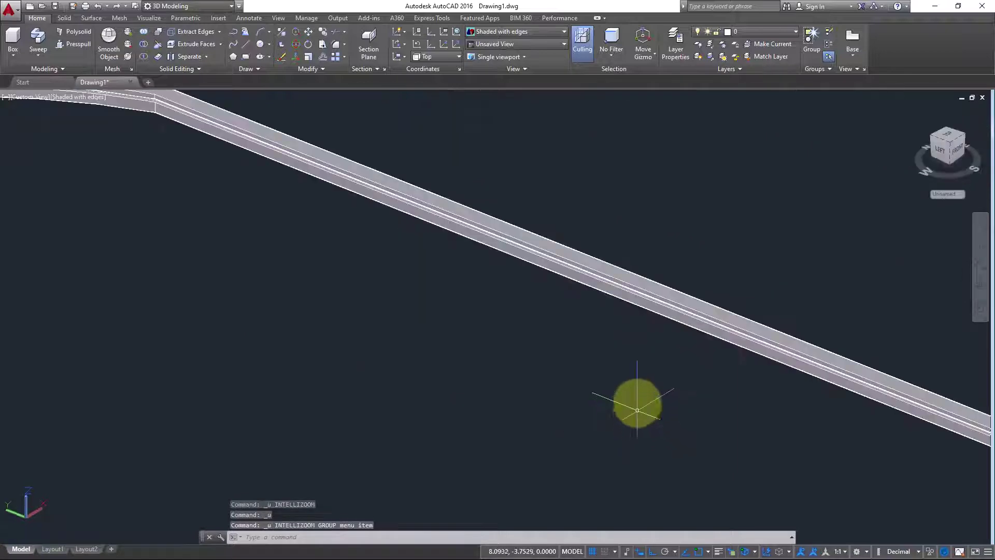
{"action": "key", "text": "ctrl+z"}
{"action": "key", "text": "ctrl+z"}
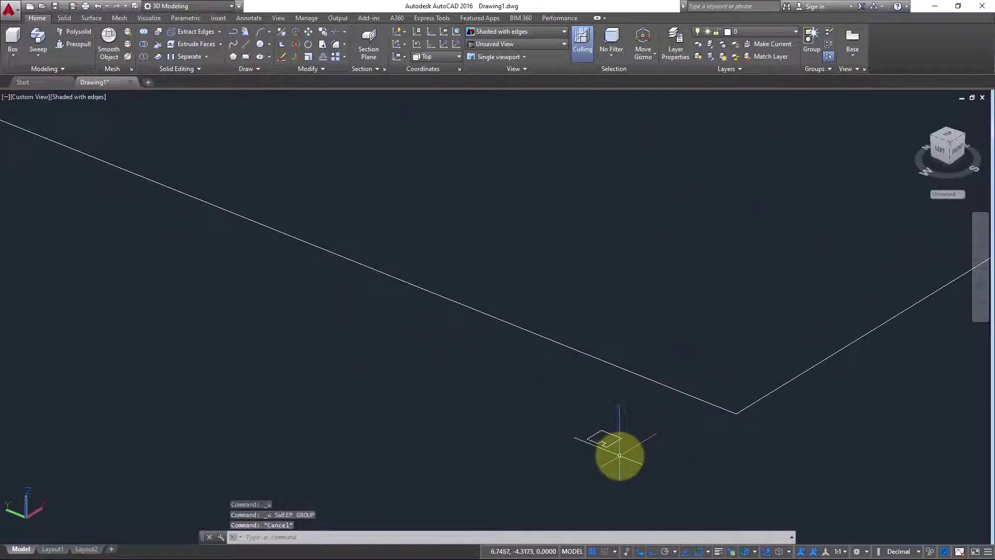
- Mirror the small notched profile and erase the original
{"action": "key", "text": "Return"}
{"action": "left_click", "coordinate": [637, 455]}
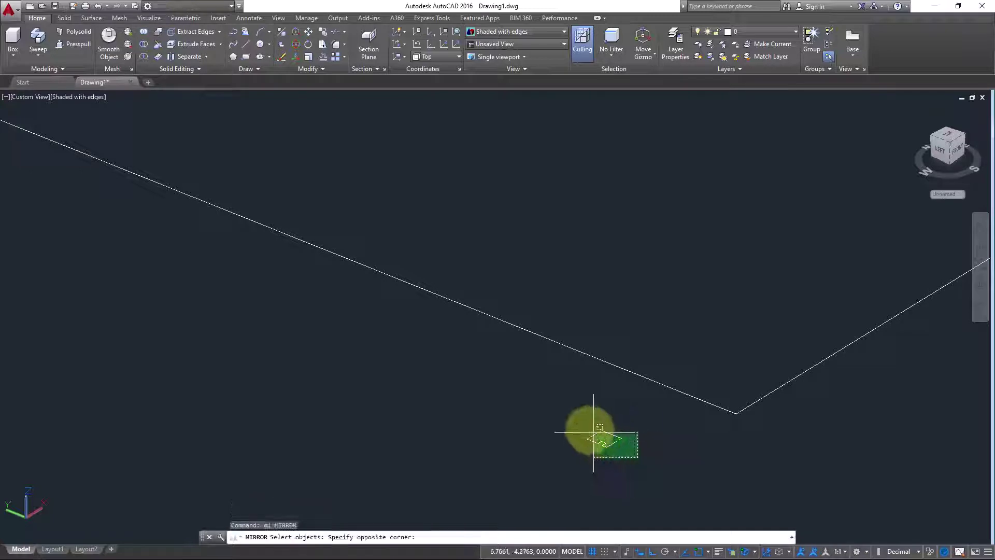
{"action": "left_click", "coordinate": [589, 430]}
{"action": "scroll", "coordinate": [623, 443], "scroll_direction": "up", "scroll_amount": 3}
{"action": "left_click", "coordinate": [628, 433]}
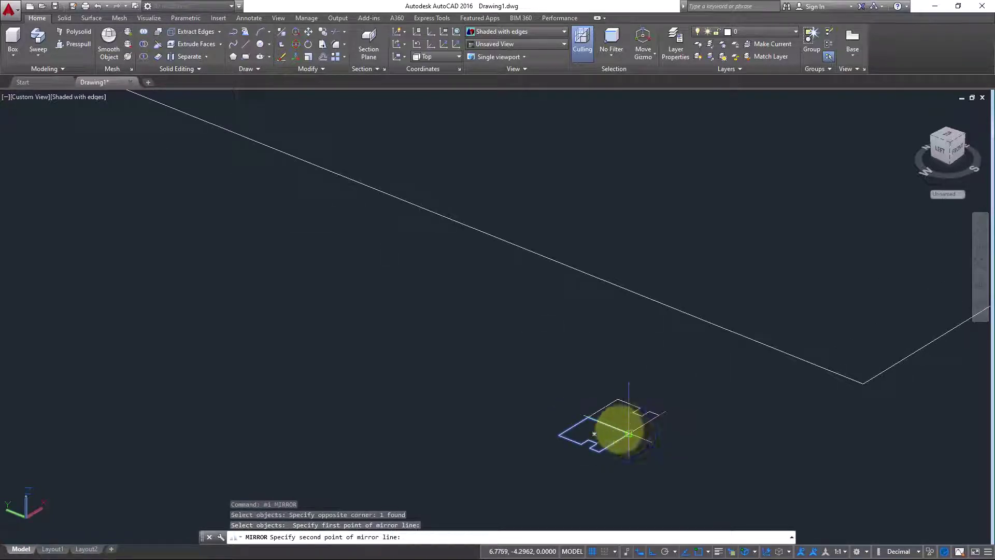
{"action": "left_click", "coordinate": [548, 401]}
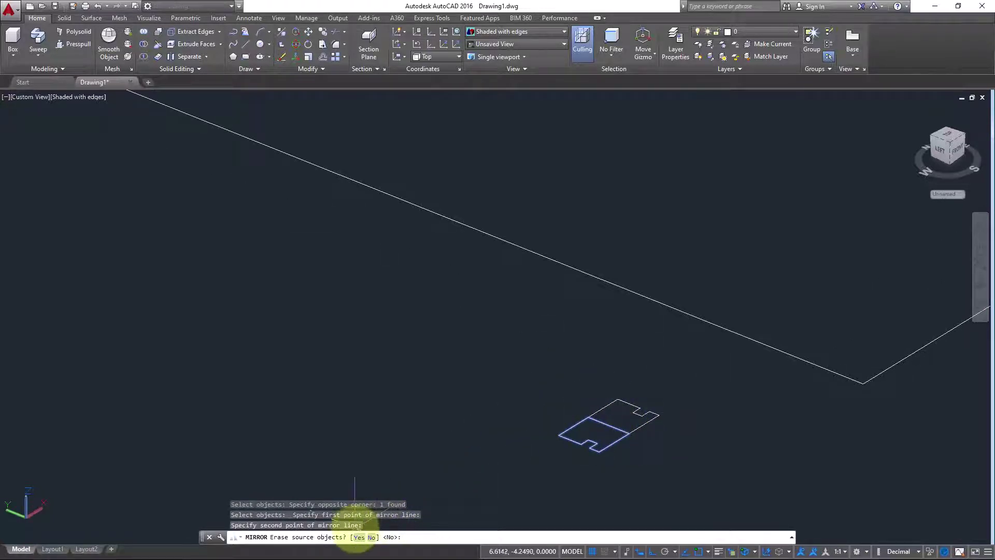
{"action": "left_click", "coordinate": [358, 537]}
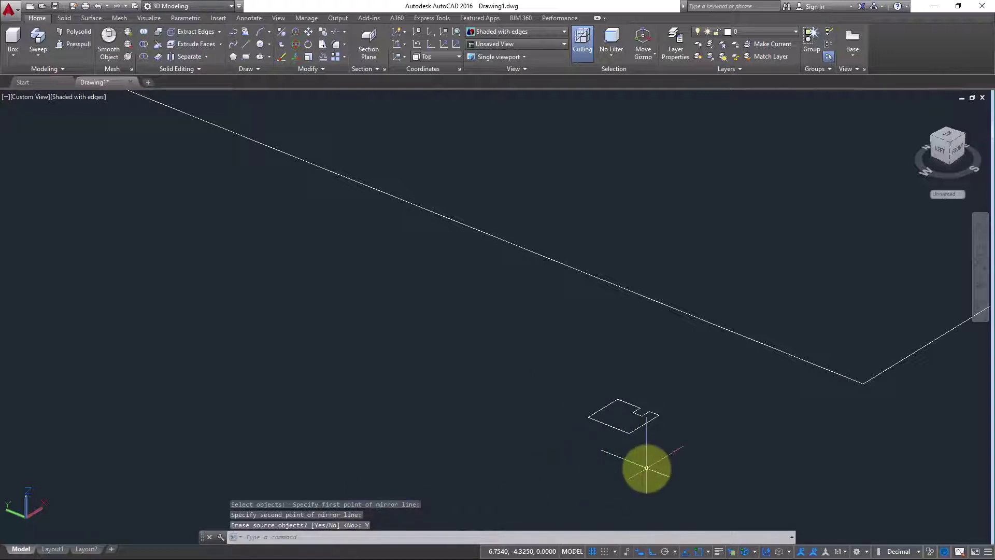
- Rotate the mirrored profile 90° with 3DROTATE so it stands upright
{"action": "middle_click_drag", "start_coordinate": [649, 461], "coordinate": [625, 456]}
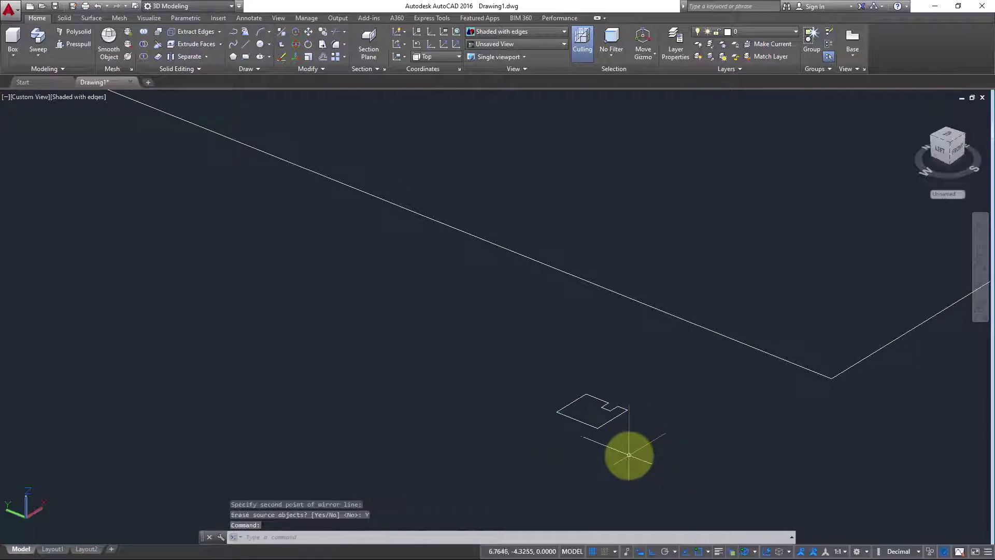
{"action": "left_click", "coordinate": [632, 455]}
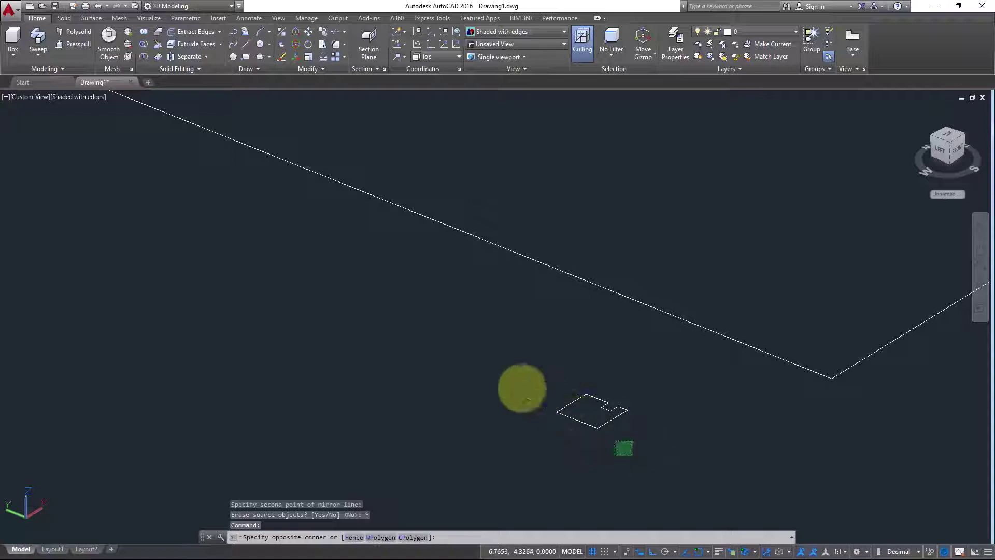
{"action": "left_click", "coordinate": [504, 371]}
{"action": "left_click", "coordinate": [297, 44]}
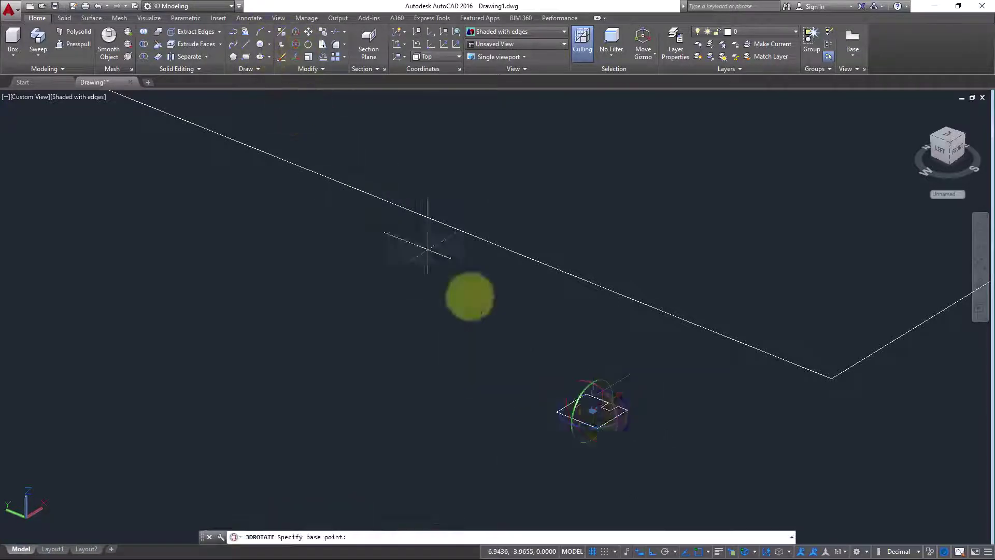
{"action": "left_click", "coordinate": [603, 401]}
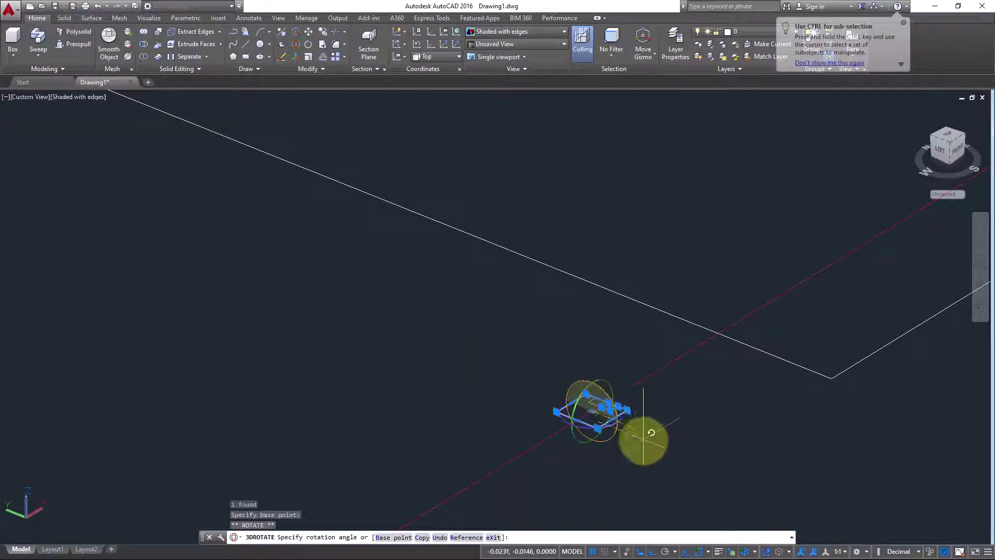
{"action": "left_click", "coordinate": [617, 432]}
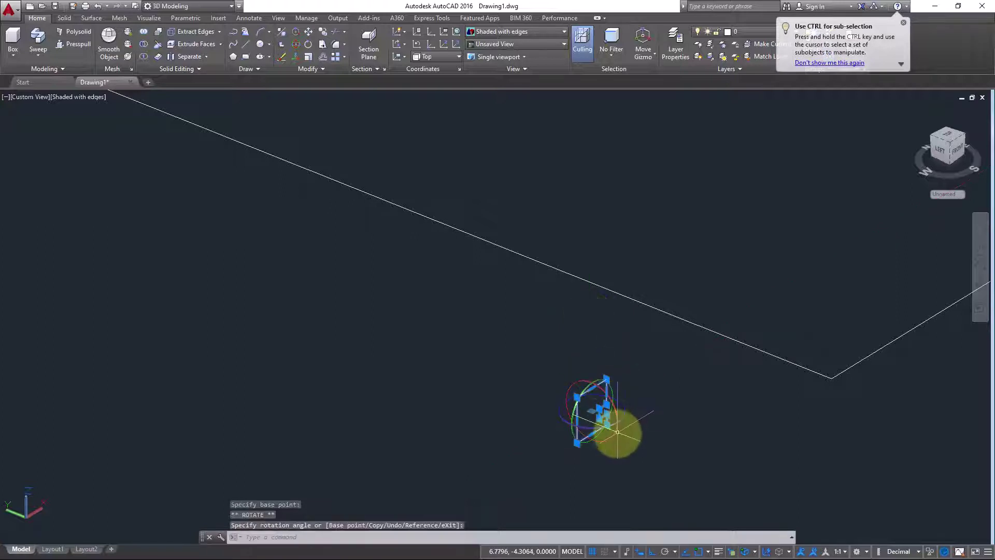
{"action": "left_click_drag", "start_coordinate": [625, 415], "coordinate": [486, 453]}
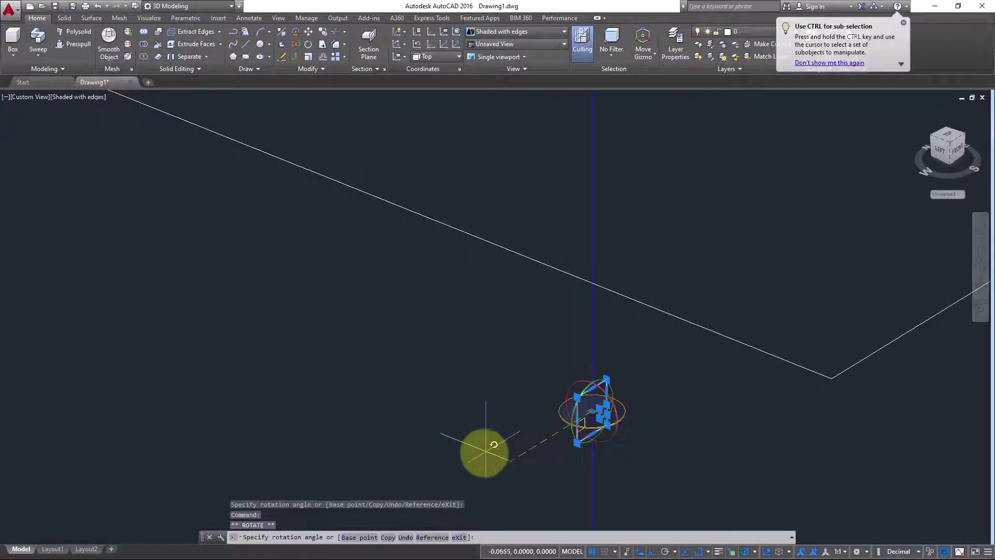
{"action": "key", "text": "Escape"}
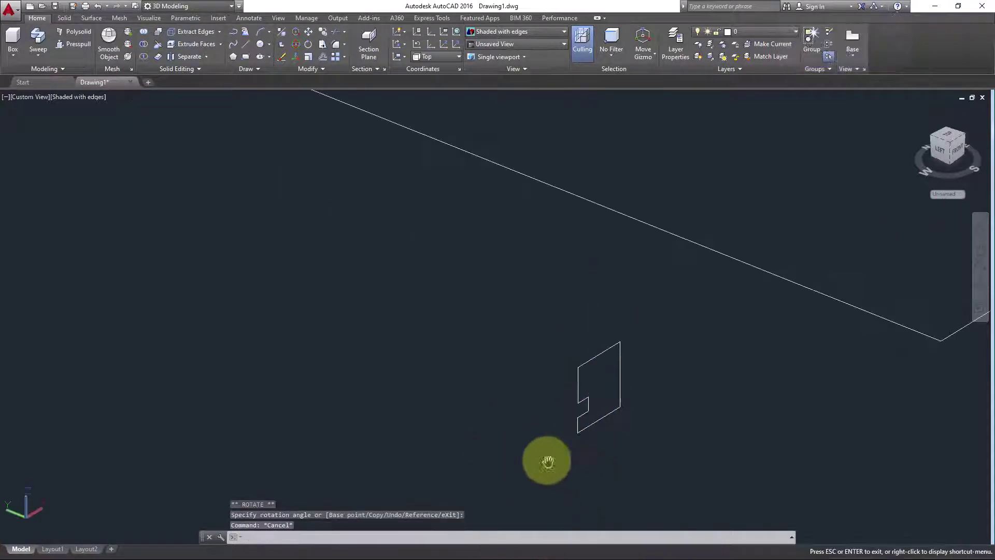
- Move the upright profile to the corner of the D-shaped path
{"action": "type", "text": "m"}
{"action": "key", "text": "Return"}
{"action": "left_click", "coordinate": [595, 440]}
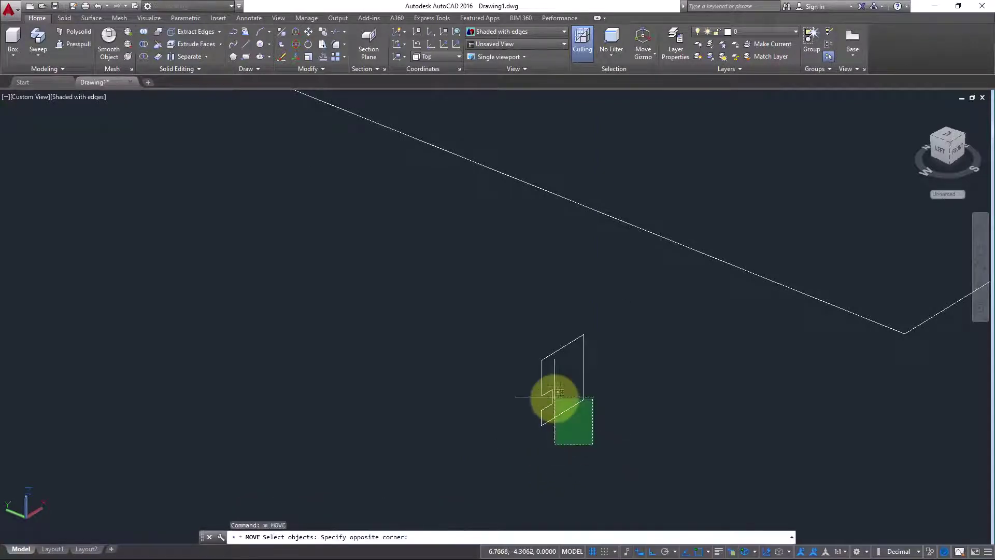
{"action": "left_click", "coordinate": [551, 400]}
{"action": "key", "text": "Return"}
{"action": "left_click", "coordinate": [584, 398]}
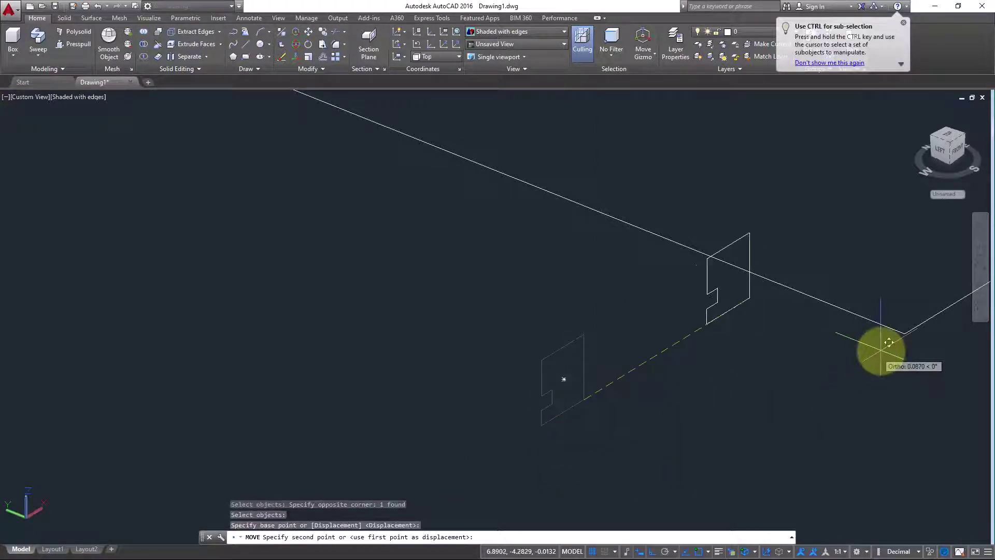
{"action": "left_click", "coordinate": [904, 335]}
{"action": "scroll", "coordinate": [726, 414], "scroll_direction": "down", "scroll_amount": 4}
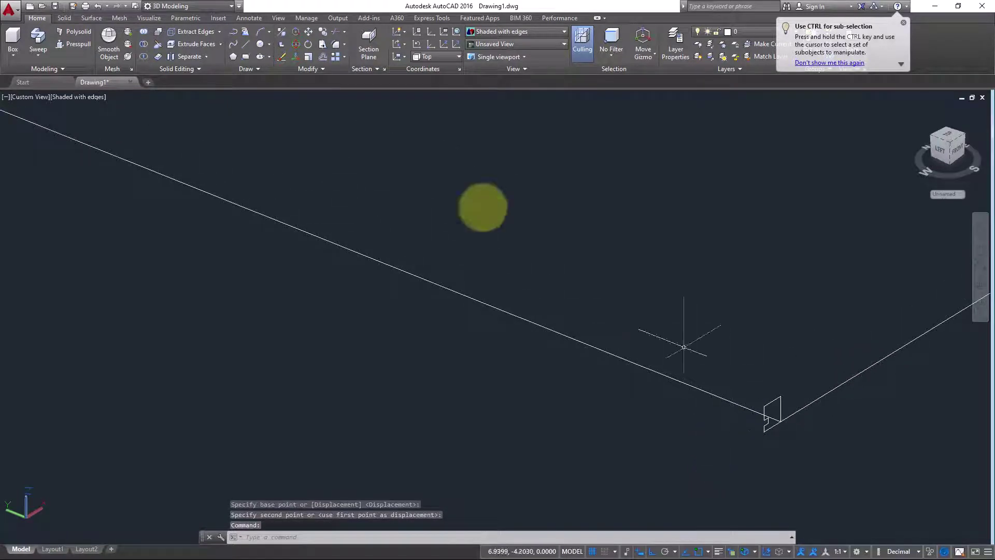
- Sweep the profile along the D-shaped outline into a thin rounded-end rim
{"action": "left_click", "coordinate": [35, 38]}
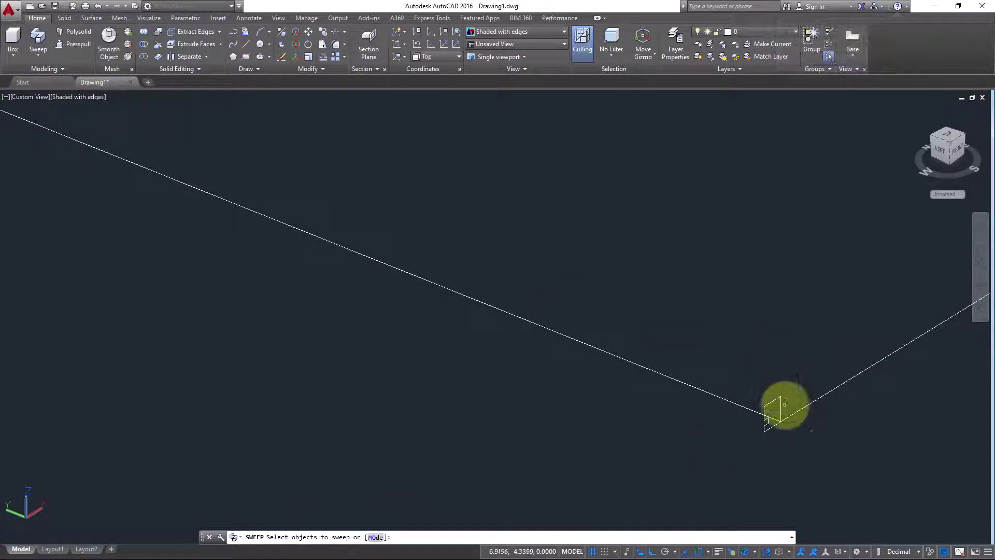
{"action": "left_click", "coordinate": [782, 400]}
{"action": "key", "text": "Return"}
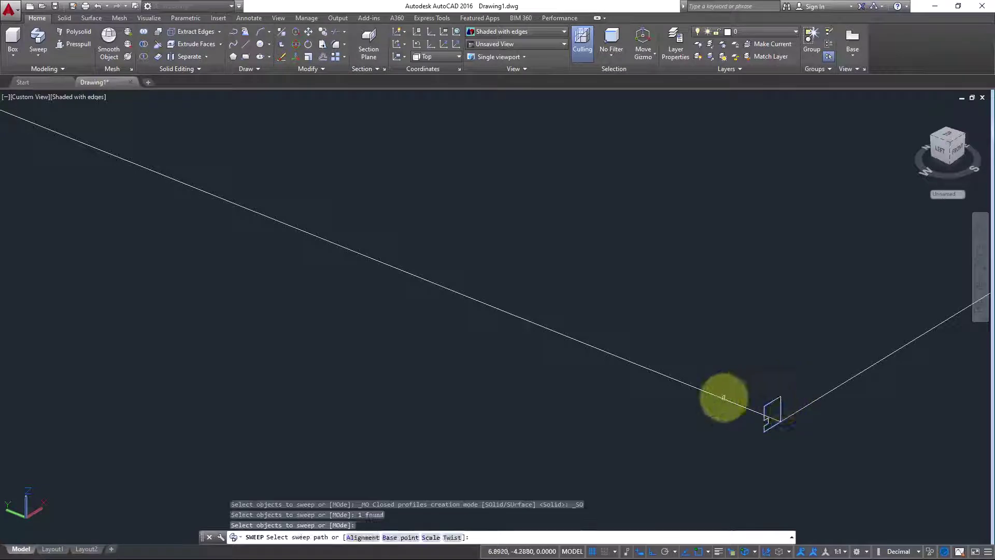
{"action": "left_click", "coordinate": [724, 398]}
{"action": "scroll", "coordinate": [724, 398], "scroll_direction": "down", "scroll_amount": 7}
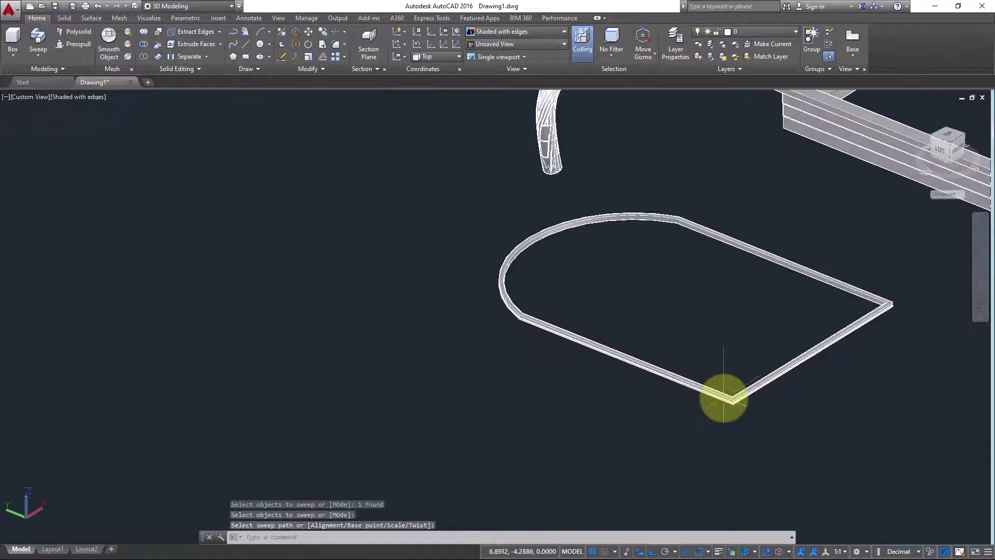
{"action": "scroll", "coordinate": [540, 293], "scroll_direction": "up", "scroll_amount": 5}
- Pan and zoom to view the D-shaped rim with the frame, pipes, dome and other shapes
{"action": "middle_click_drag", "start_coordinate": [573, 373], "coordinate": [667, 425]}
{"action": "key", "text": "Escape"}
{"action": "scroll", "coordinate": [661, 377], "scroll_direction": "down", "scroll_amount": 3}
{"action": "scroll", "coordinate": [685, 331], "scroll_direction": "up", "scroll_amount": 4}
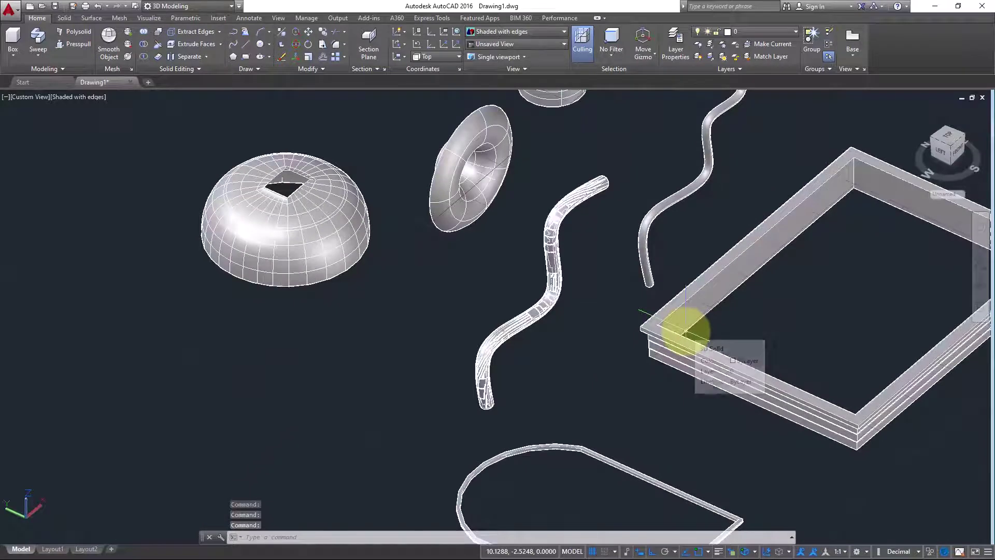
{"action": "scroll", "coordinate": [685, 331], "scroll_direction": "down", "scroll_amount": 3}
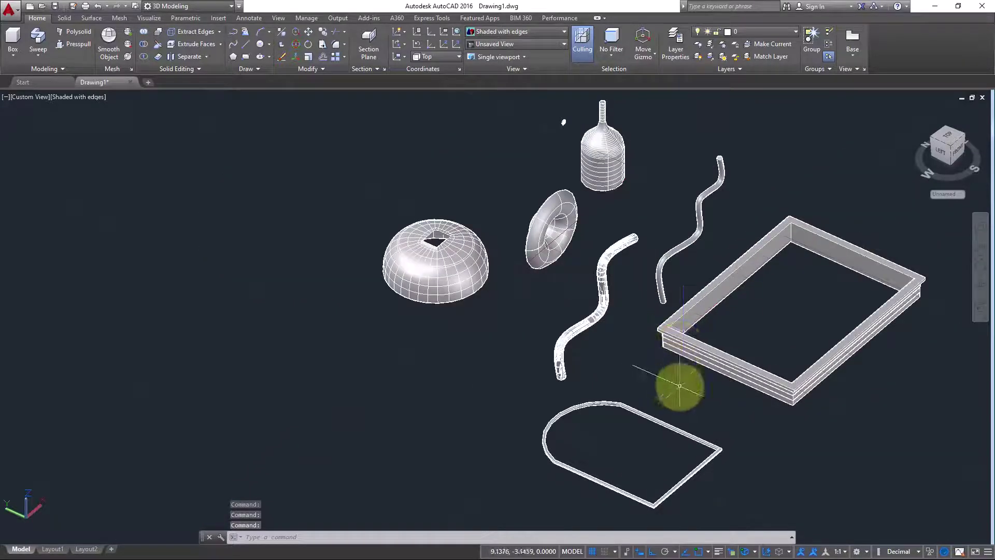